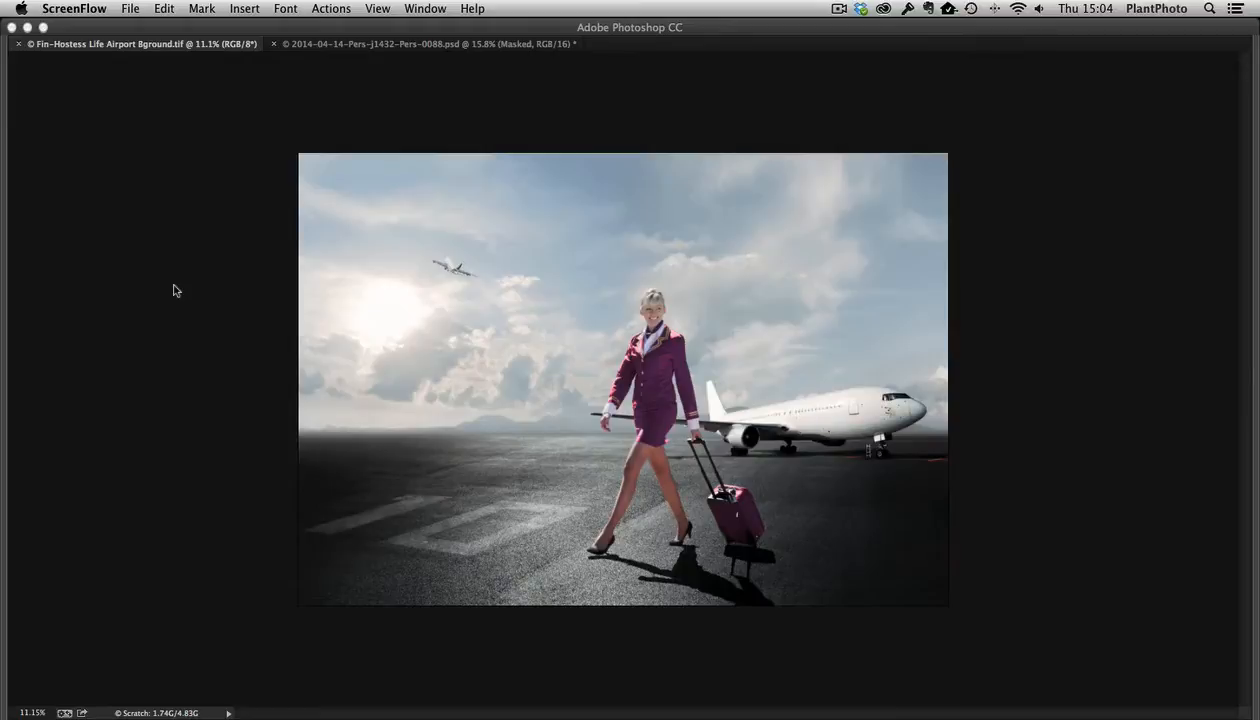
# - Switch to the document with the hostess outside the café and toggle off the Colour Change group's visibility
pyautogui.click(372, 45)
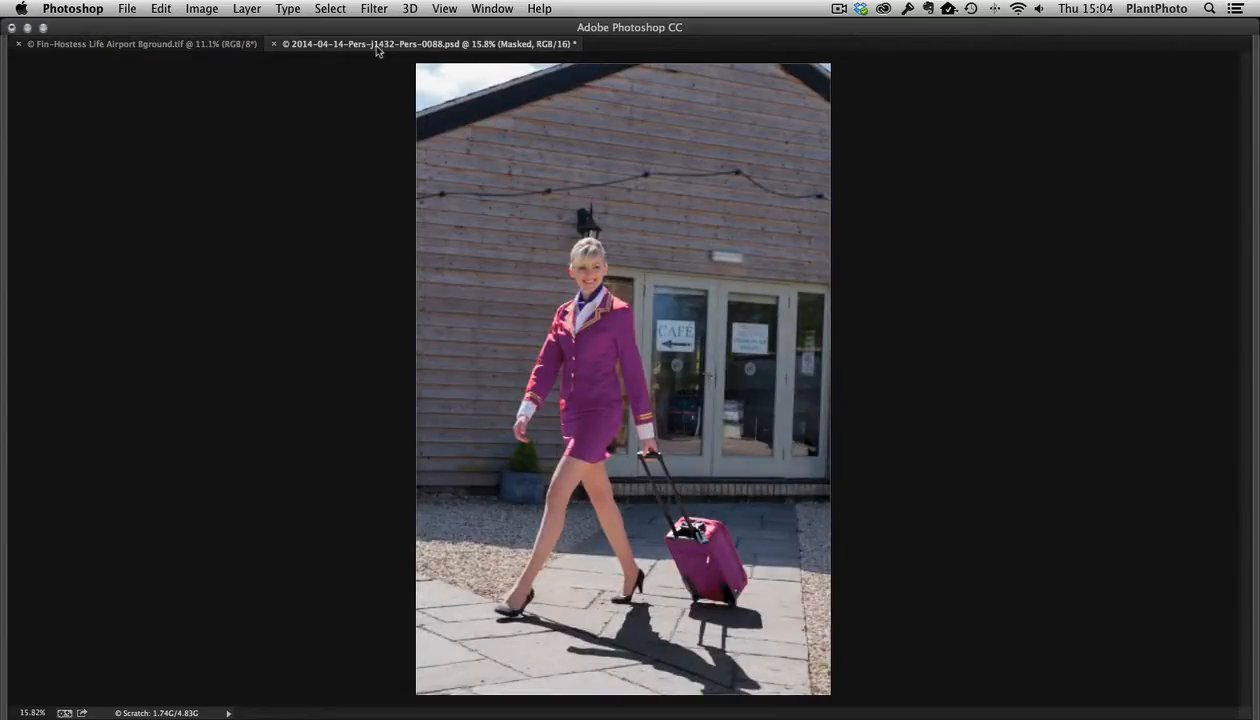
pyautogui.scroll(-3, 523, 358)
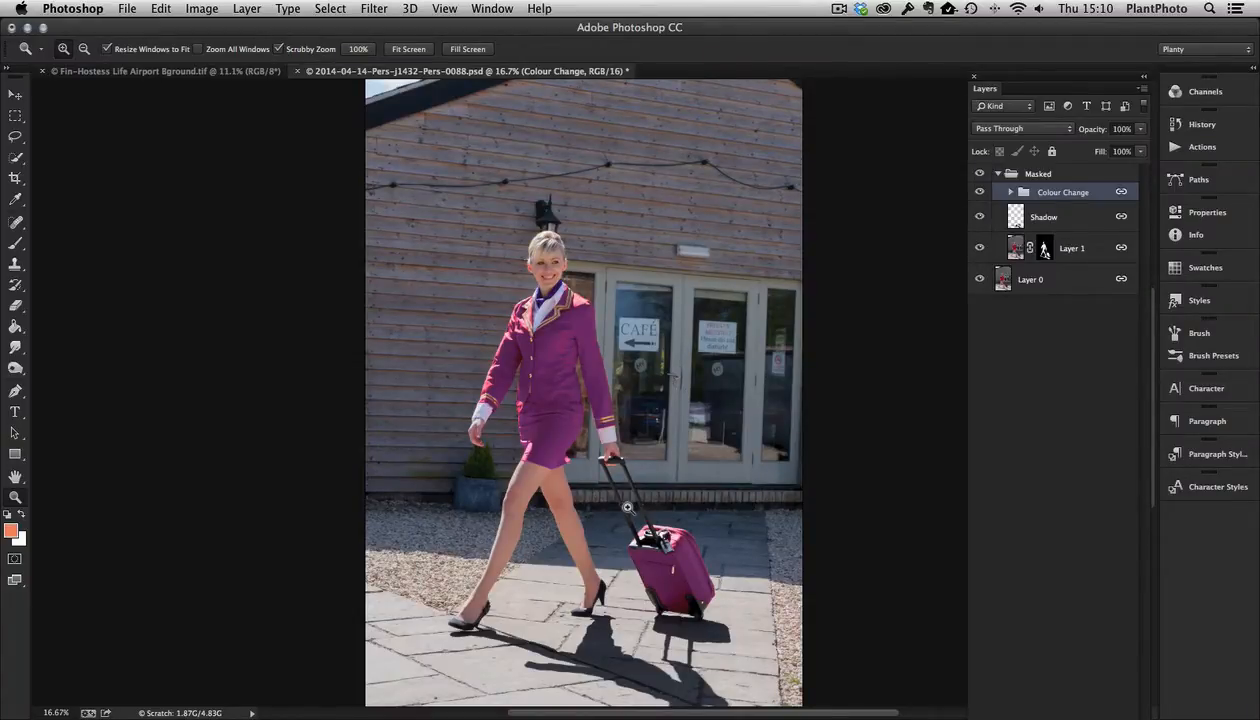
pyautogui.click(981, 192)
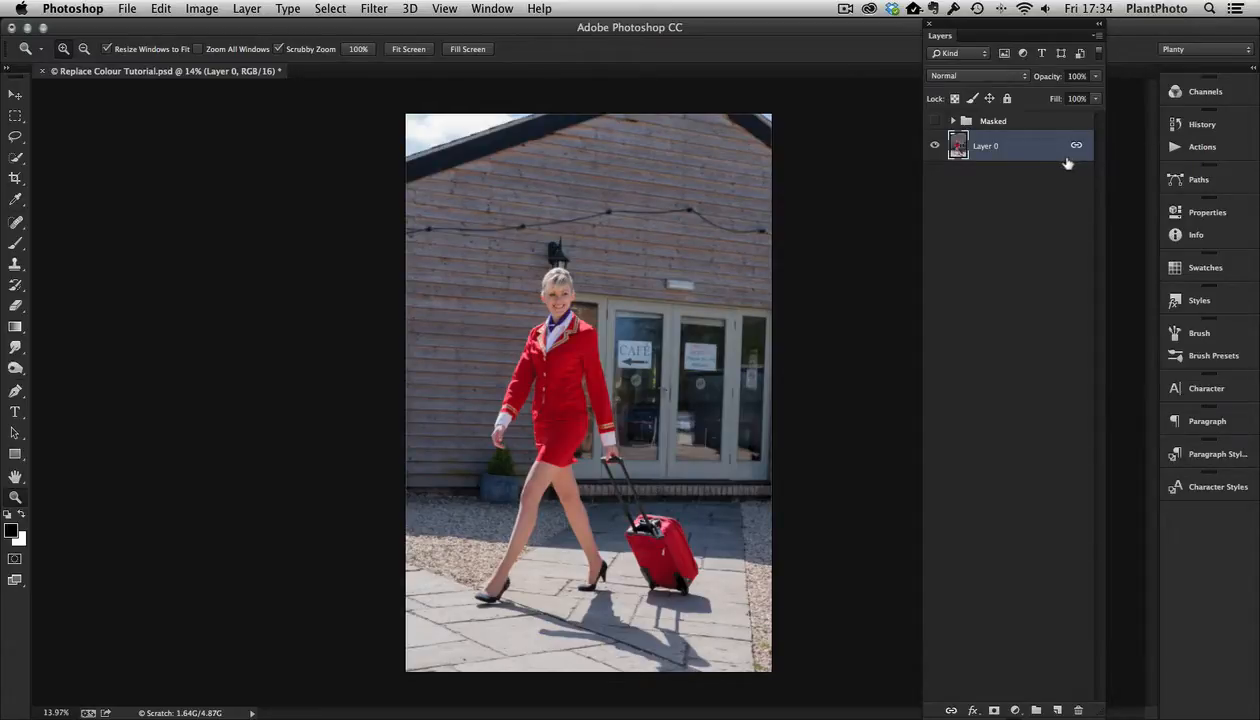
# - Duplicate Layer 0 and start a Replace Color adjustment on the copy, keeping the whole photo in view
pyautogui.press('super+j')
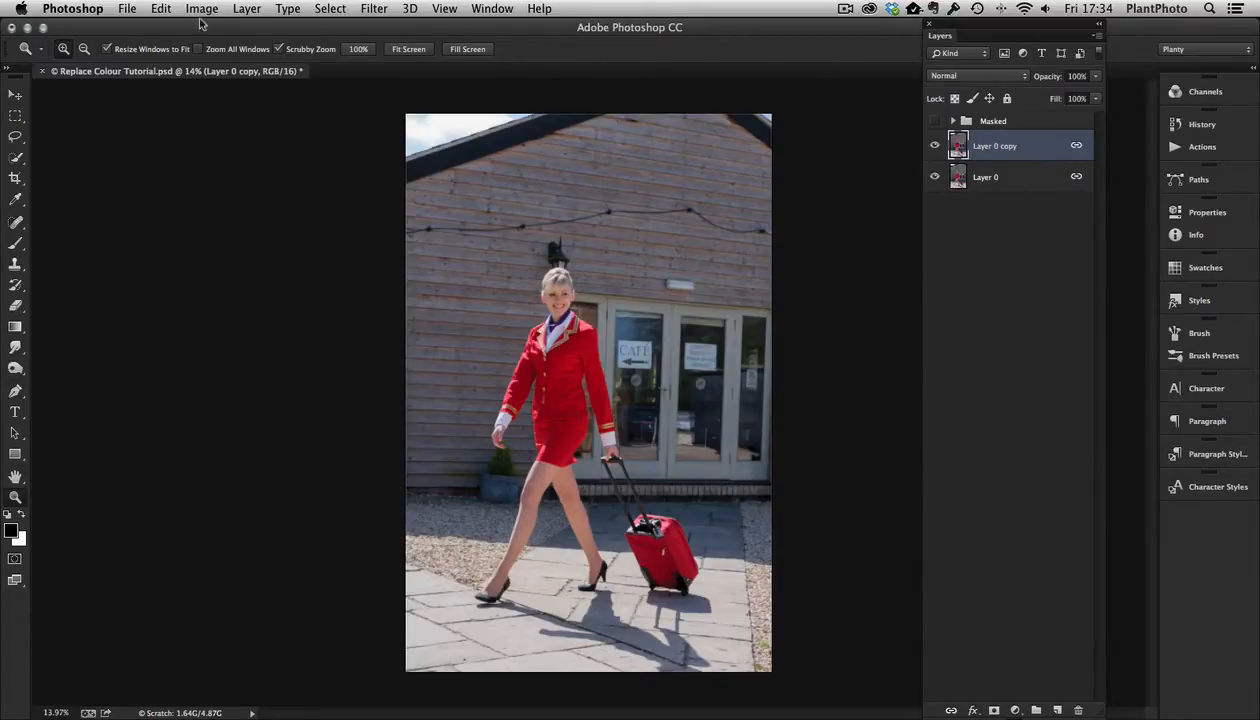
pyautogui.click(166, 9)
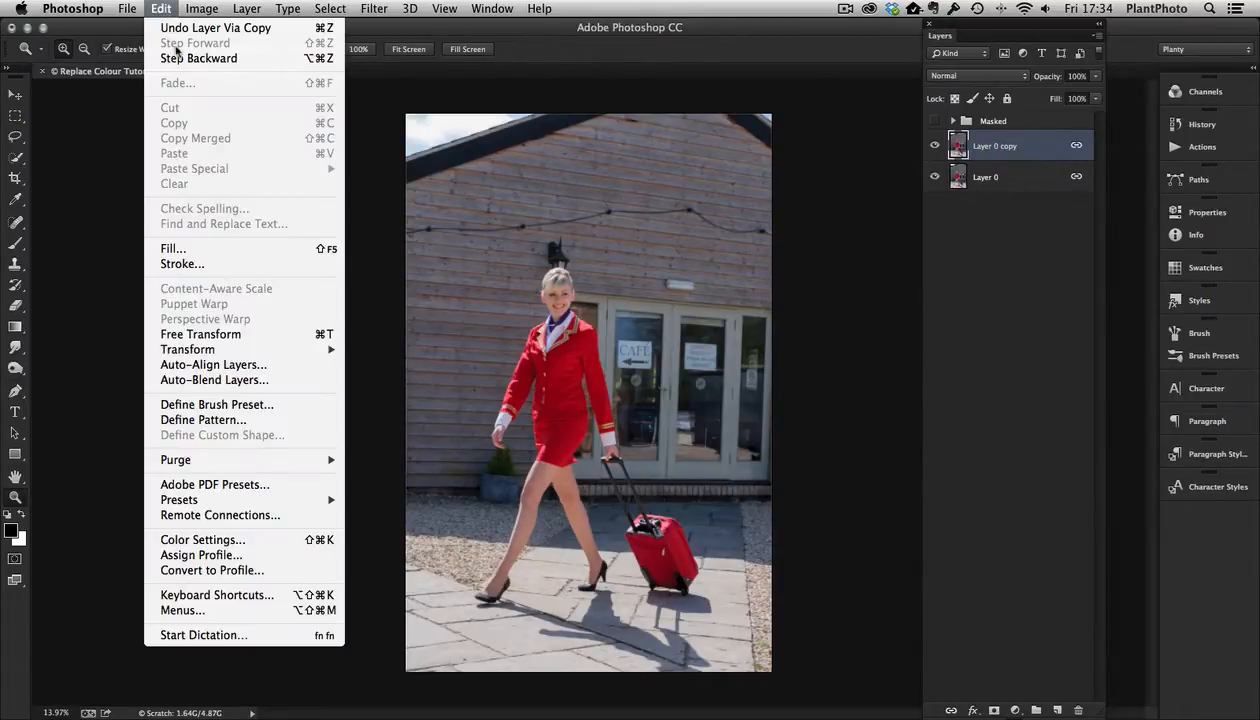
pyautogui.moveTo(190, 9)
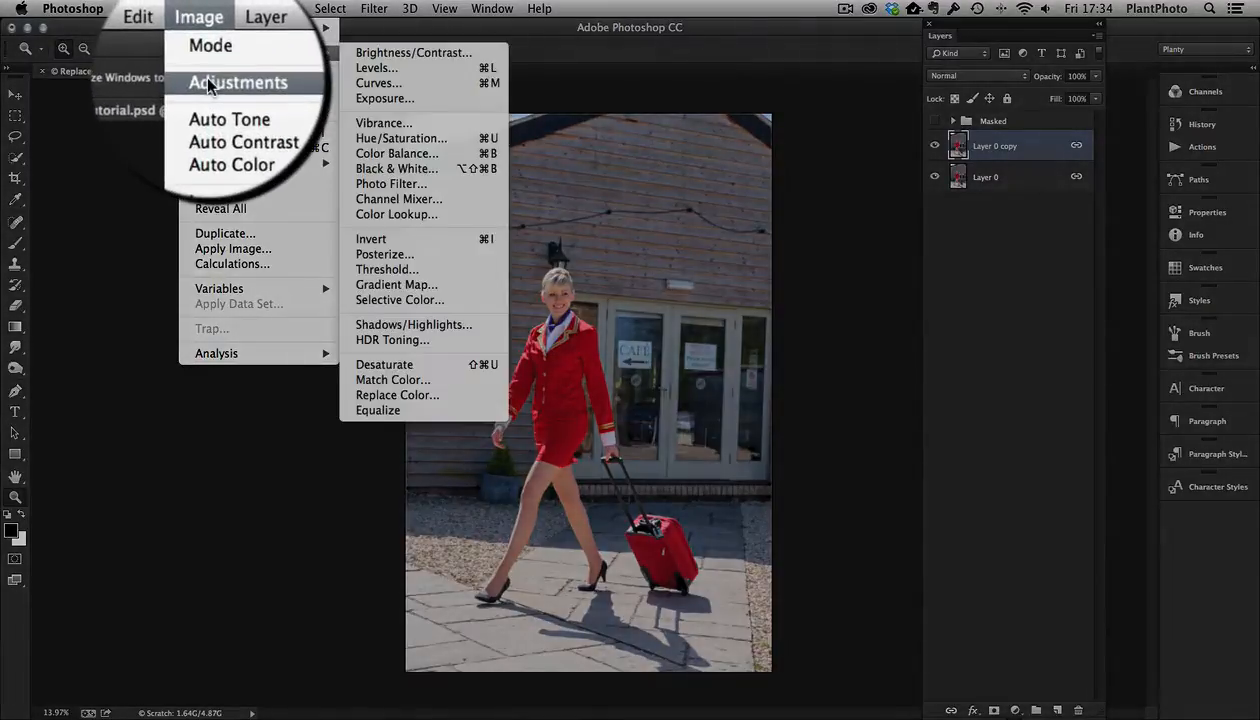
pyautogui.moveTo(250, 52)
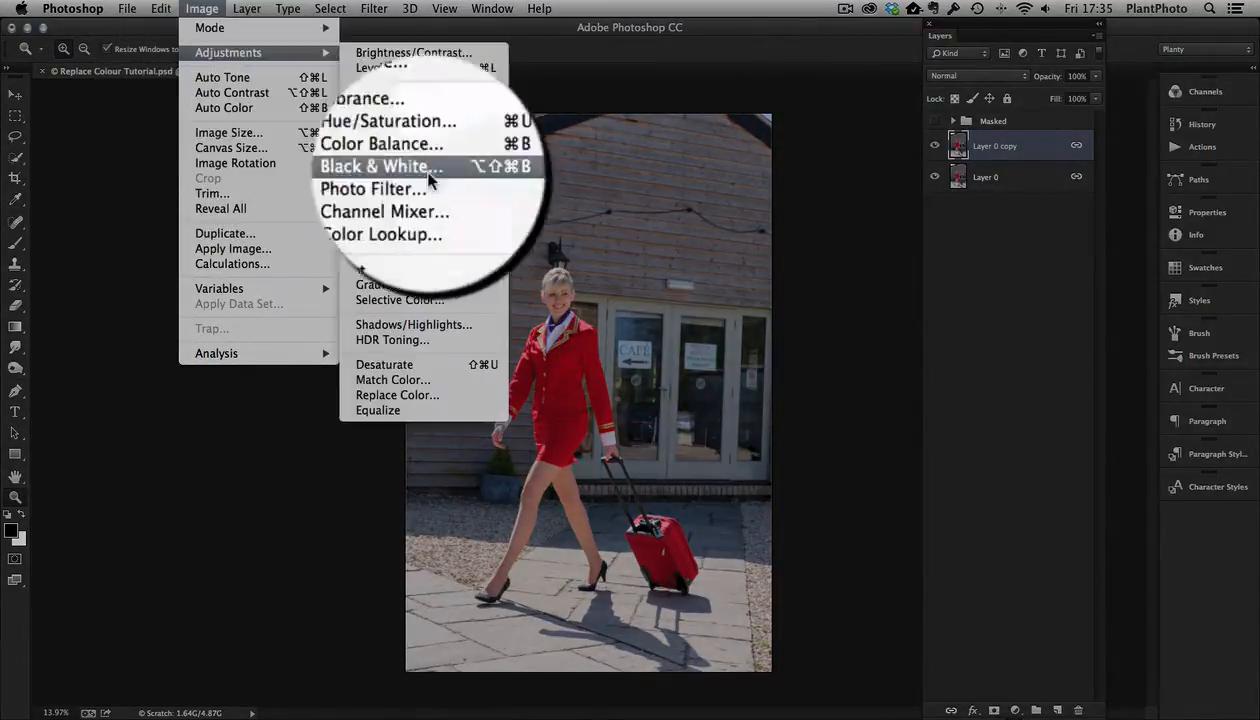
pyautogui.click(400, 386)
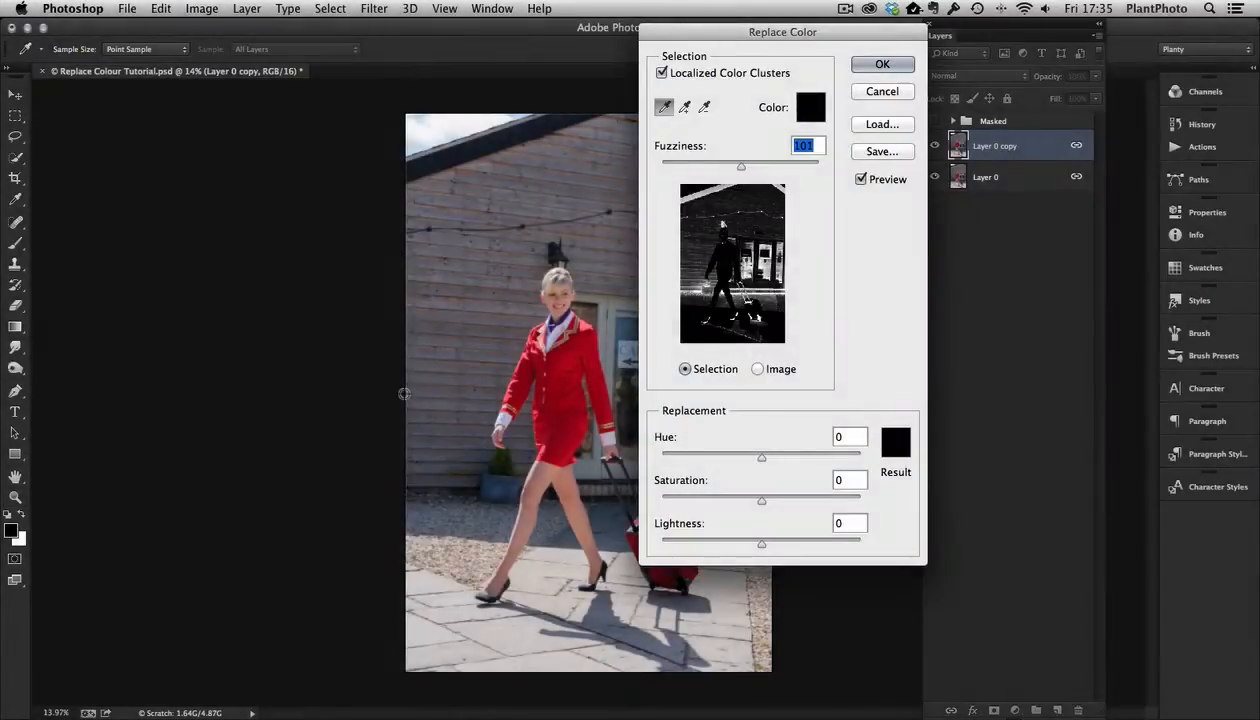
pyautogui.moveTo(812, 33); pyautogui.dragTo(221, 61)
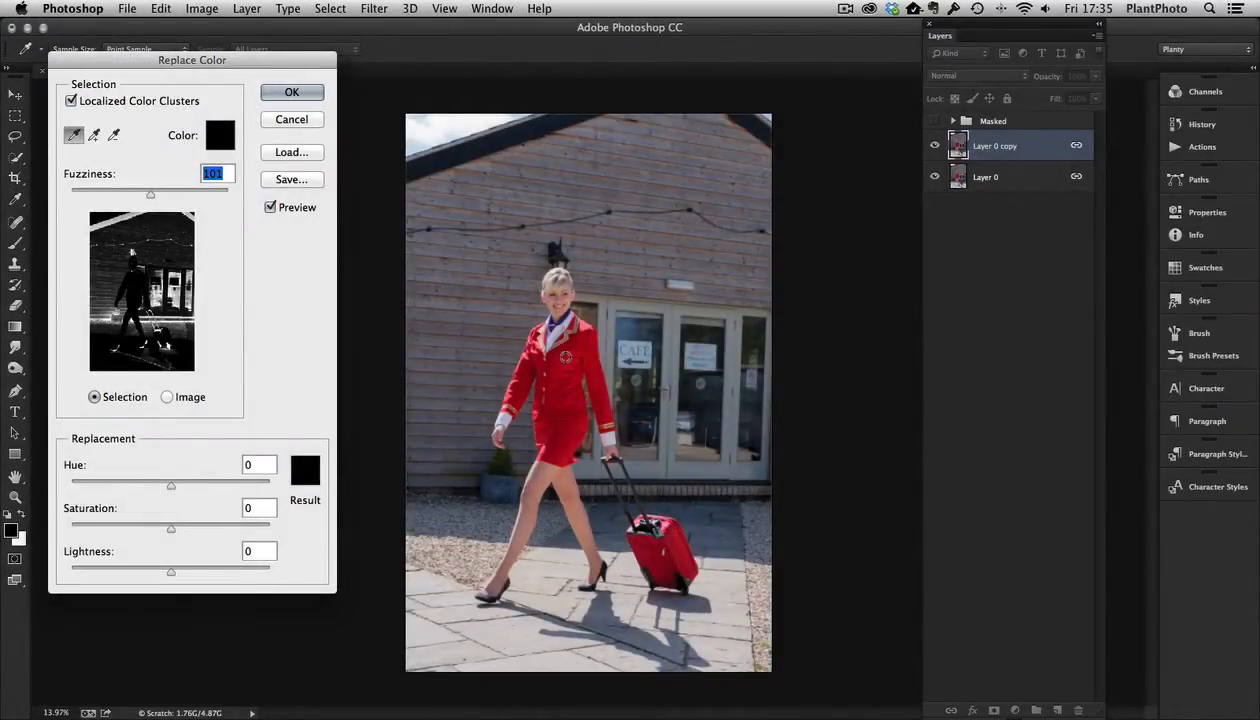
# - Sample the jacket's red as the colour to replace and compare the Image and Selection previews
pyautogui.click(566, 357)
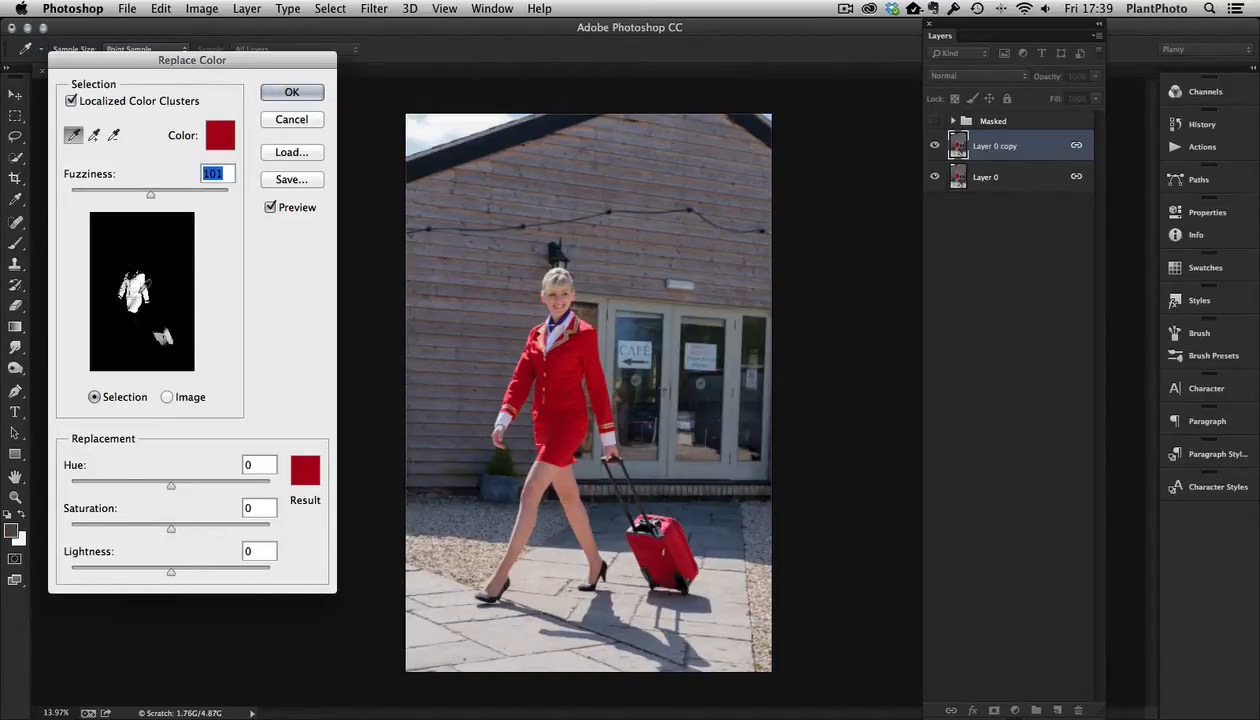
pyautogui.click(167, 398)
pyautogui.click(123, 400)
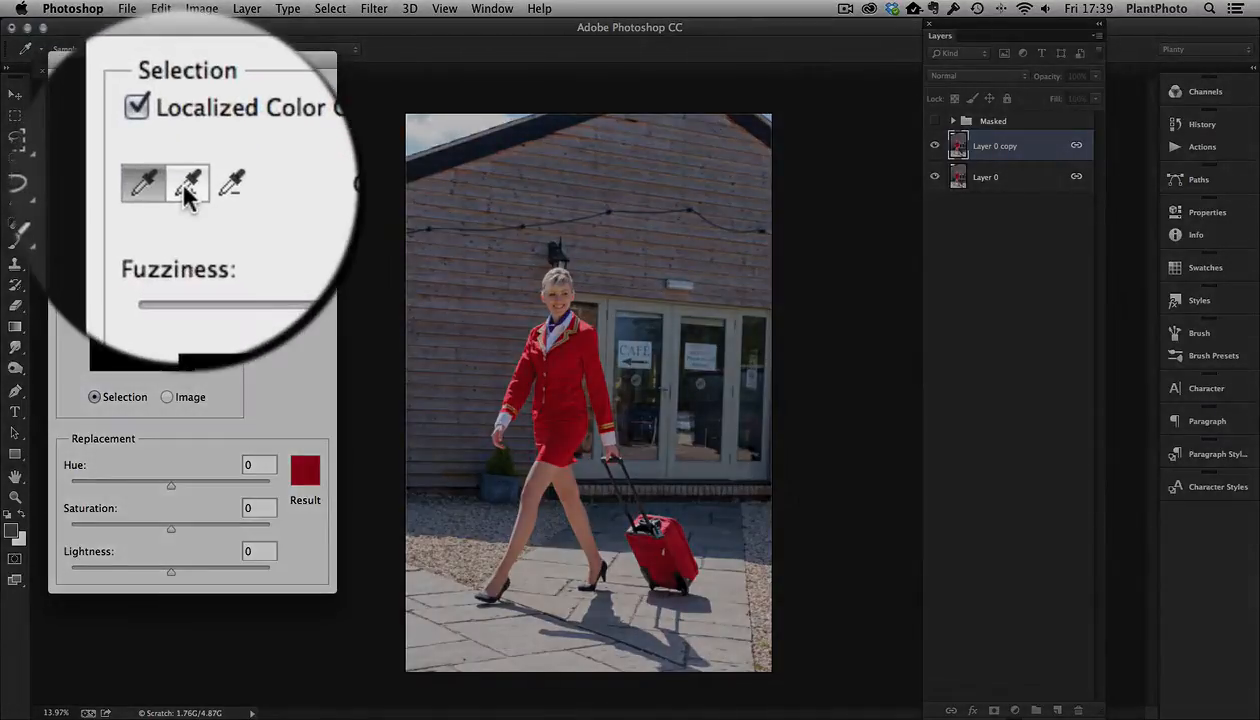
# - Add the suitcase's darker reds and the jacket sleeve's red shades to the colour selection
pyautogui.click(95, 138)
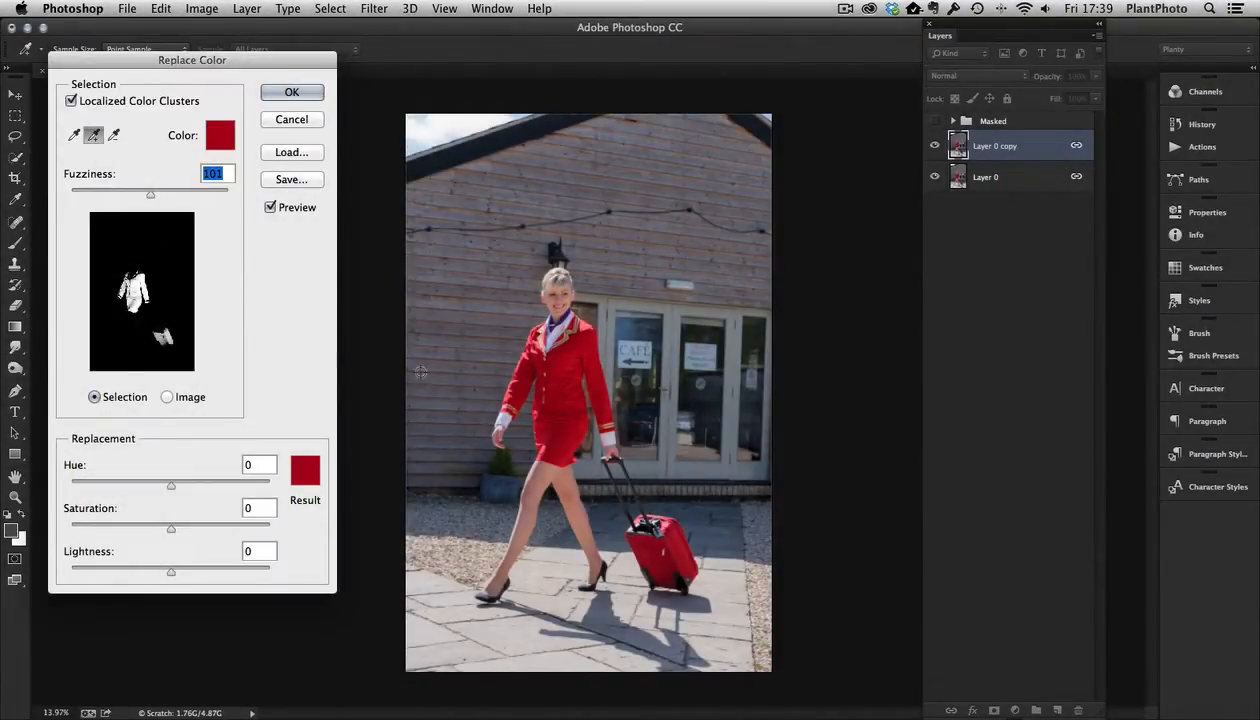
pyautogui.click(658, 562)
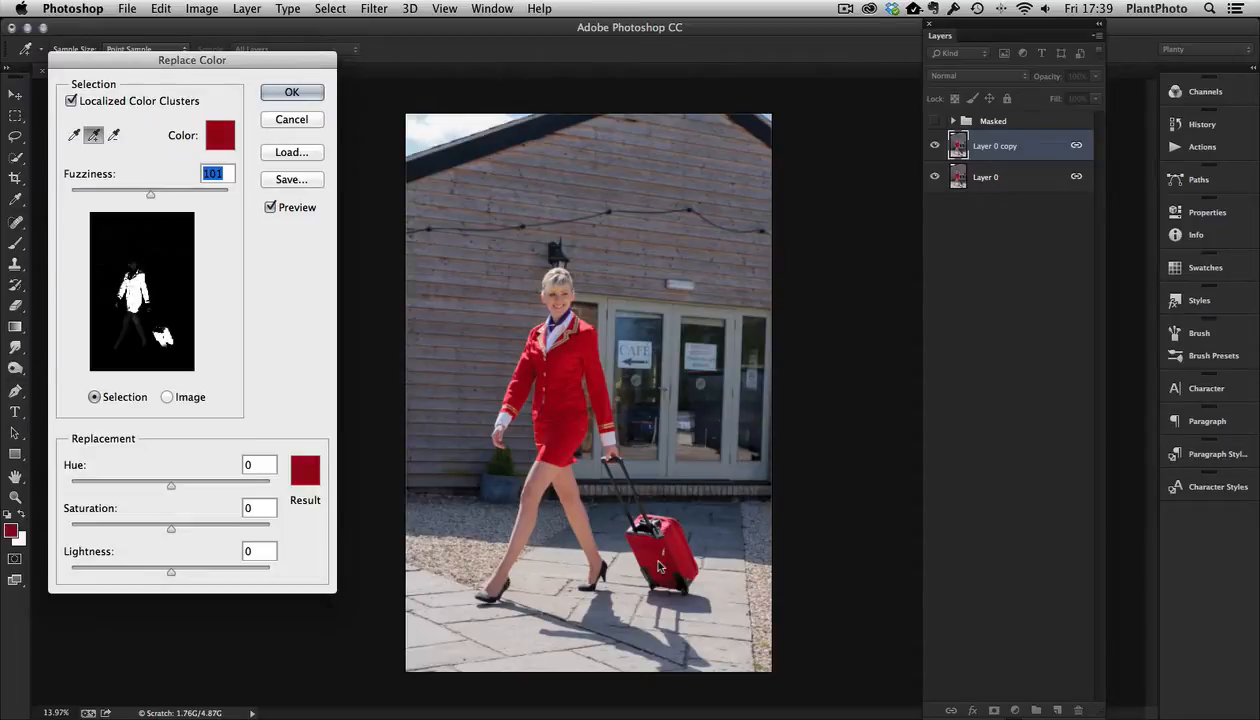
pyautogui.click(664, 576)
pyautogui.click(656, 576)
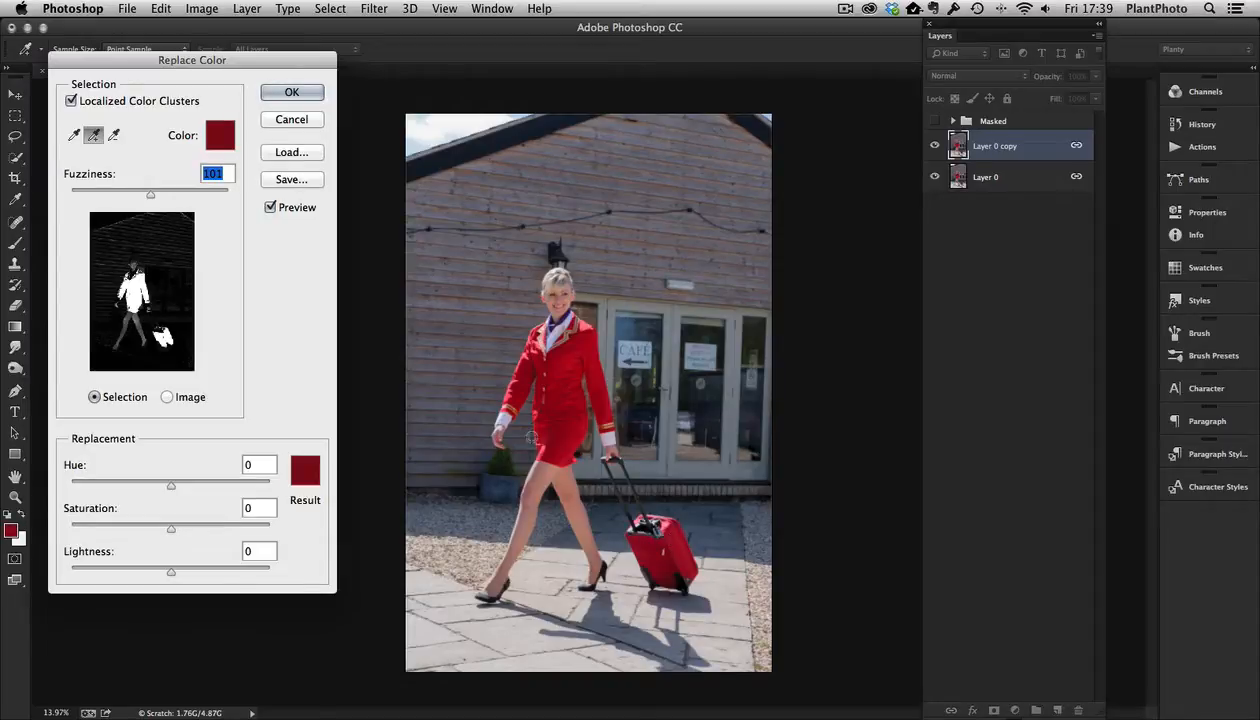
pyautogui.click(506, 395)
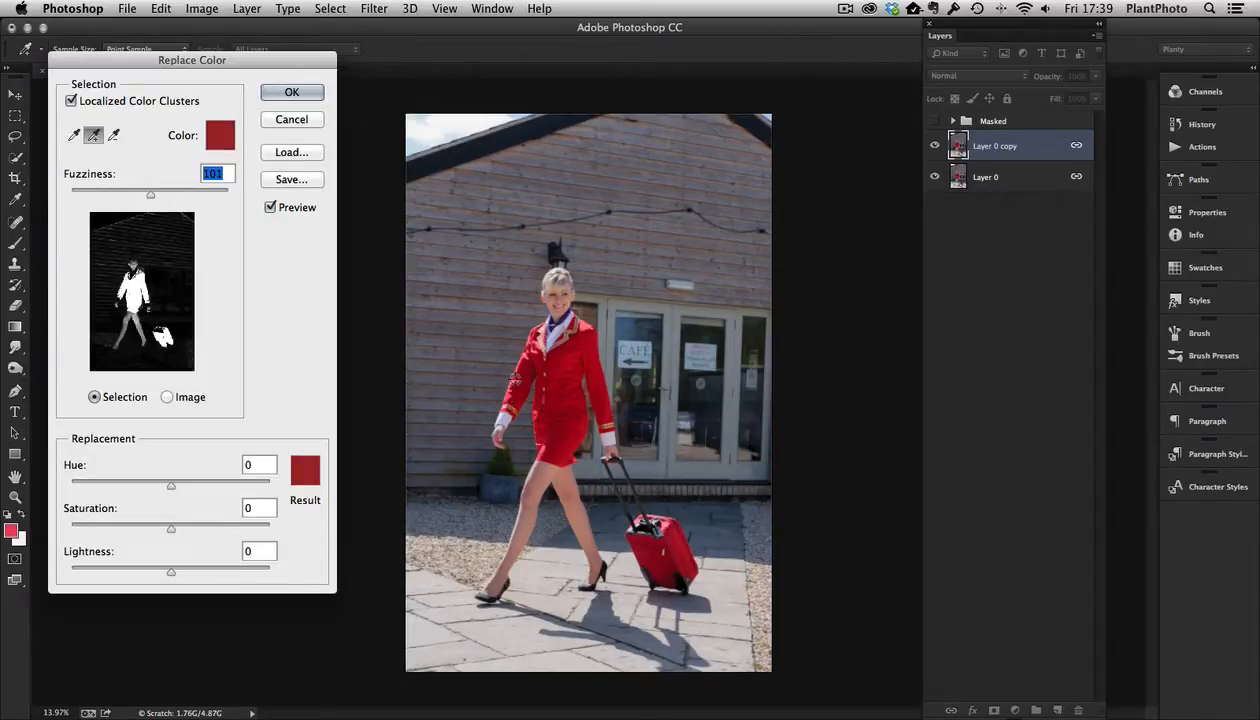
pyautogui.click(507, 369)
pyautogui.click(520, 351)
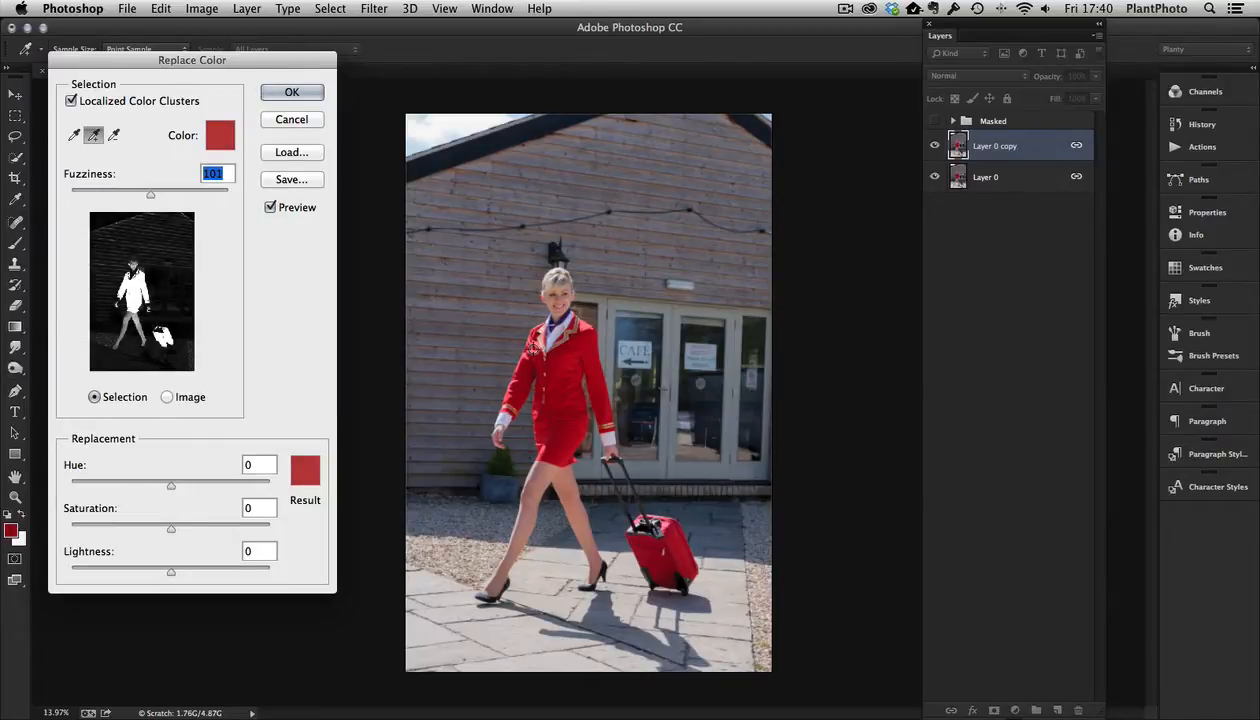
# - Subtract the leg's skin tone from the colour selection and set Fuzziness to 95
pyautogui.moveTo(149, 196); pyautogui.dragTo(127, 198)
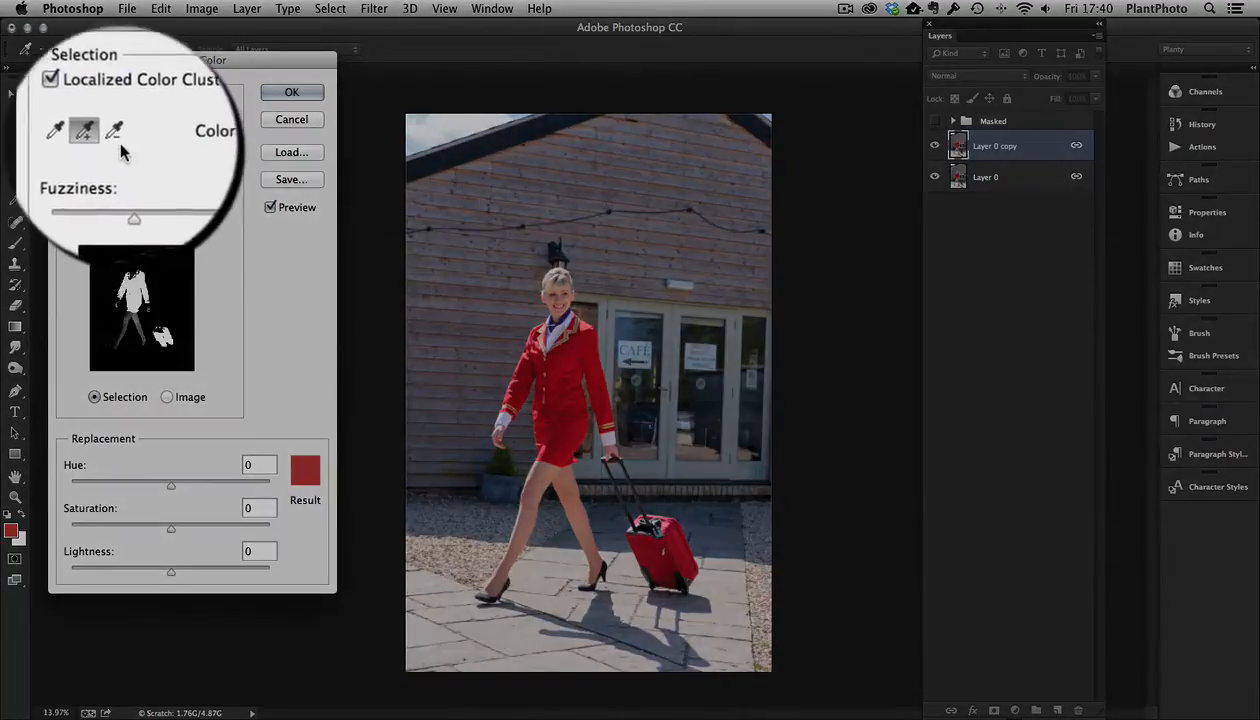
pyautogui.click(113, 134)
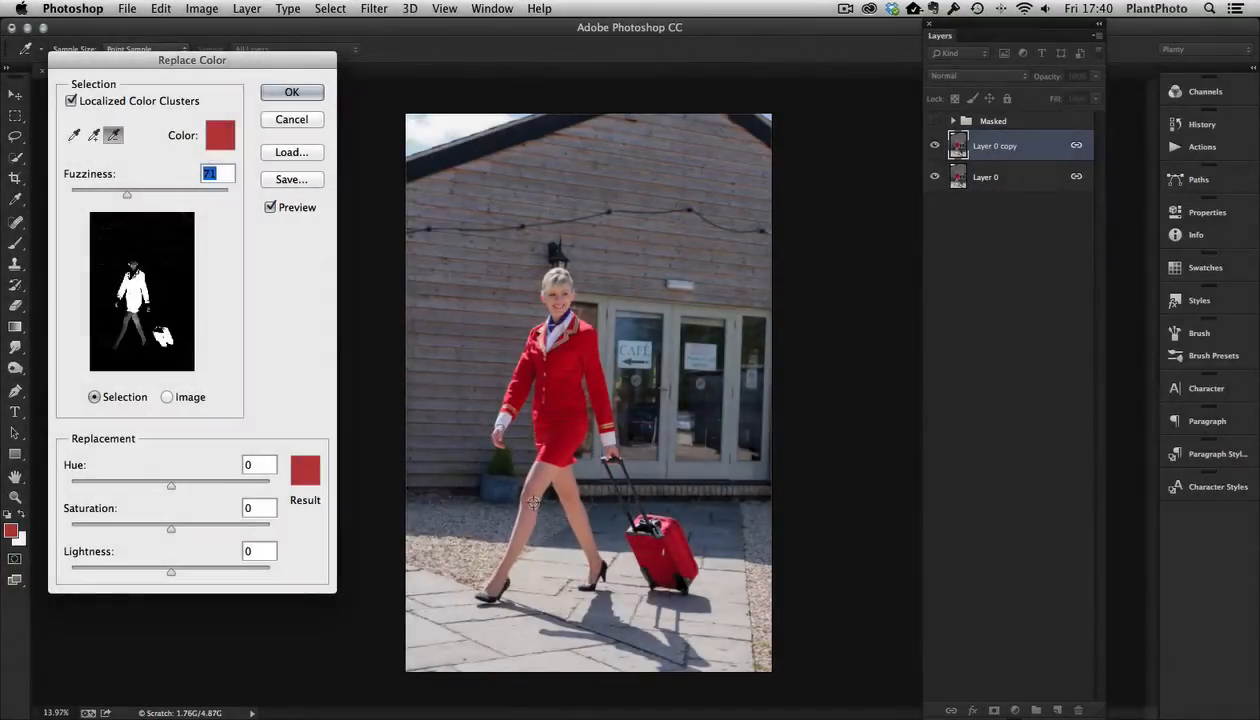
pyautogui.click(533, 502)
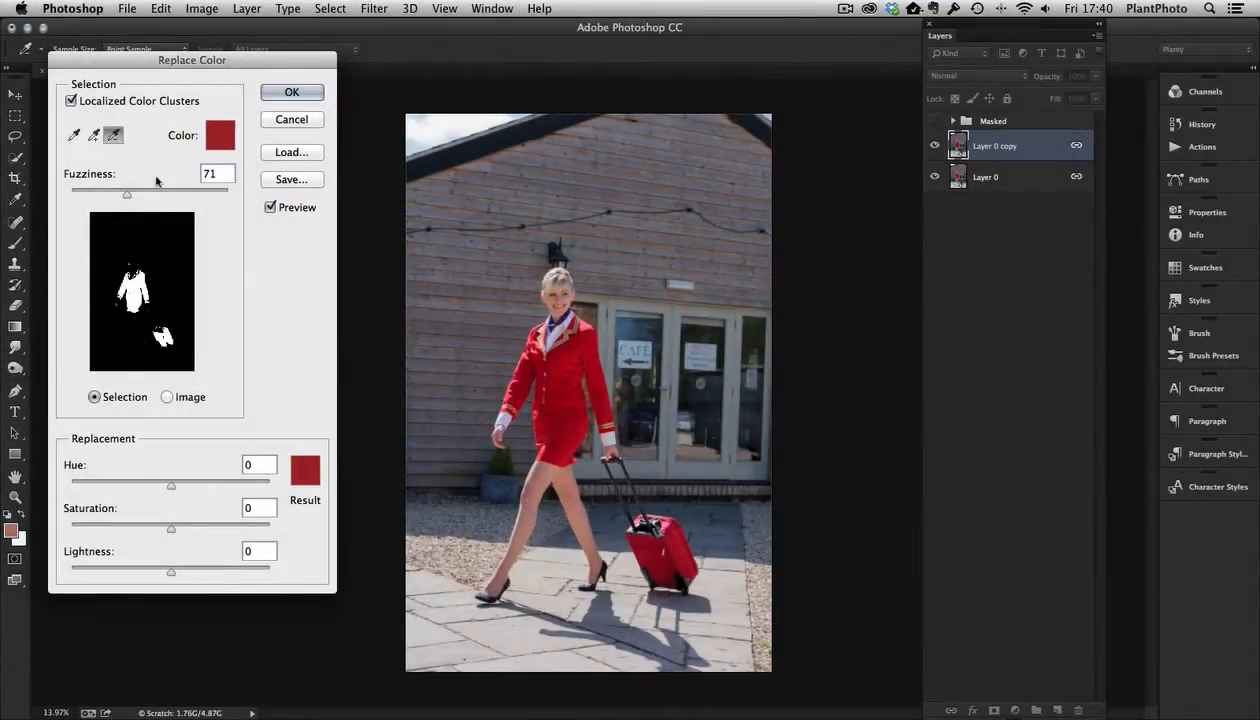
pyautogui.moveTo(127, 194)
pyautogui.mouseDown()
pyautogui.moveTo(163, 197)
pyautogui.moveTo(145, 200)
pyautogui.mouseUp()
# - Recolour the selected reds to purple with Hue -110, Saturation -5 and Lightness 0, and apply the replacement
pyautogui.click(169, 486)
pyautogui.moveTo(169, 487); pyautogui.dragTo(110, 487)
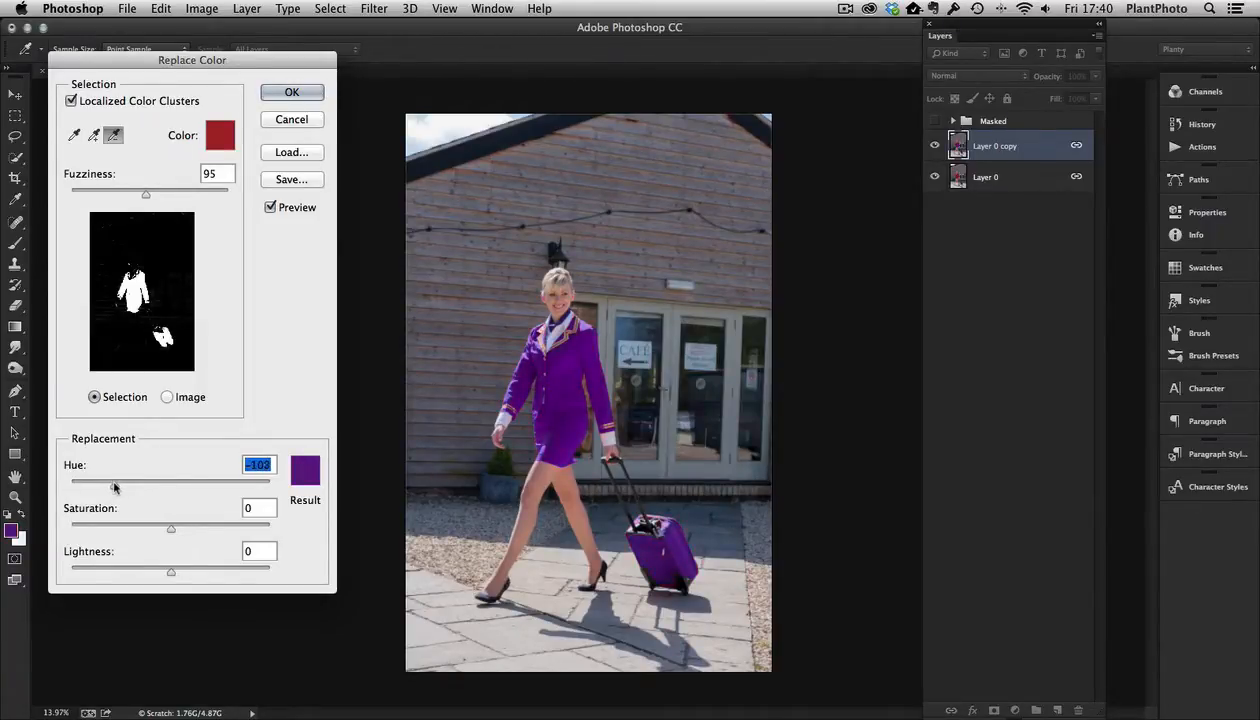
pyautogui.moveTo(108, 482); pyautogui.dragTo(107, 482)
pyautogui.moveTo(170, 528)
pyautogui.mouseDown()
pyautogui.moveTo(125, 531)
pyautogui.moveTo(182, 526)
pyautogui.moveTo(166, 530)
pyautogui.mouseUp()
pyautogui.moveTo(170, 576)
pyautogui.mouseDown()
pyautogui.moveTo(157, 574)
pyautogui.moveTo(170, 572)
pyautogui.mouseUp()
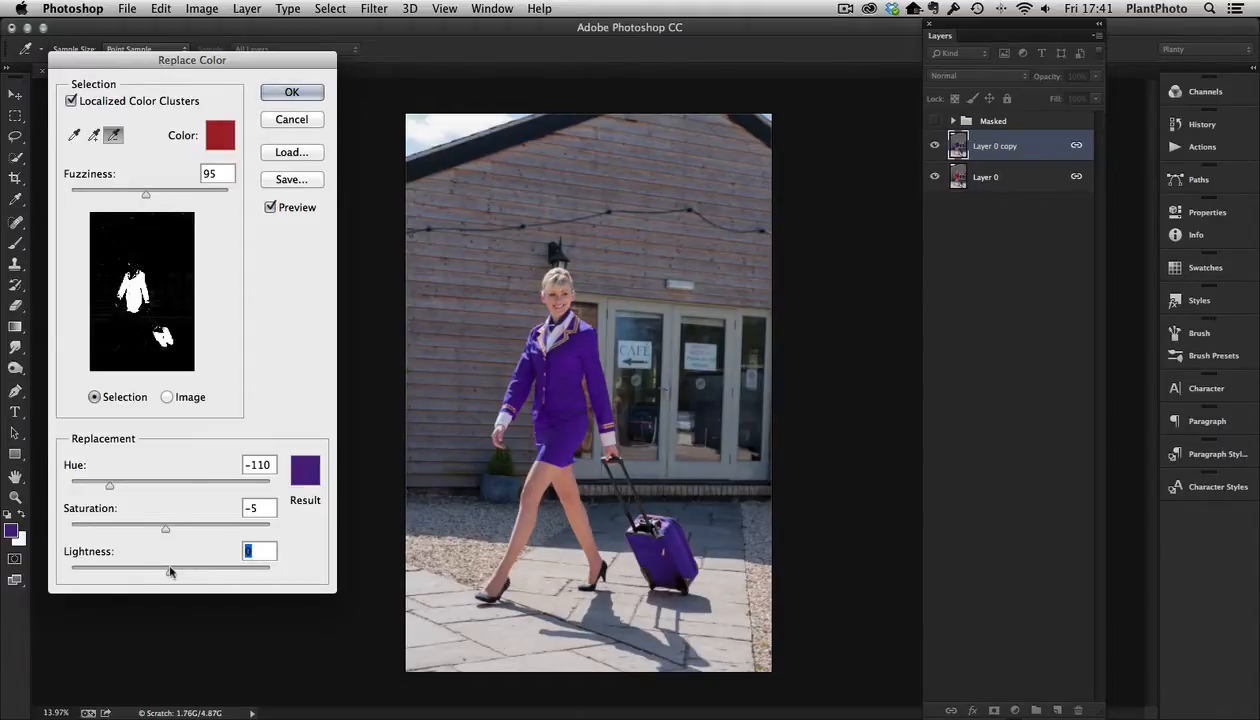
pyautogui.click(291, 92)
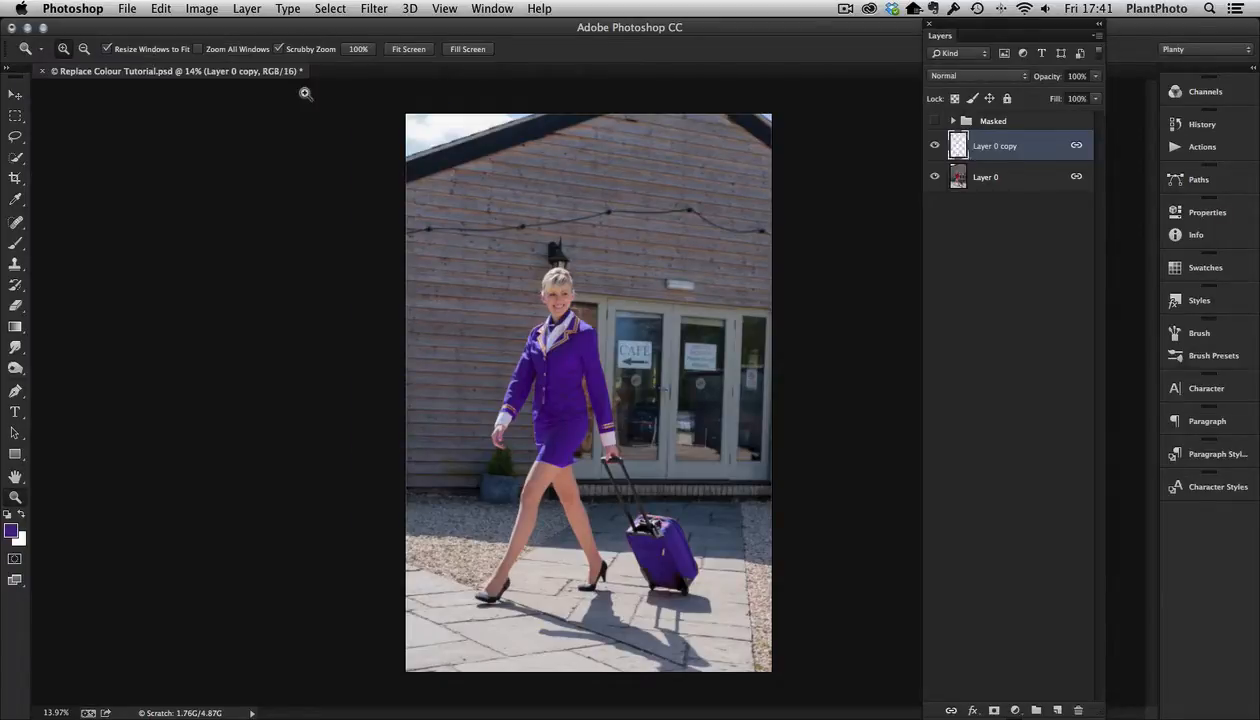
# - Compare the recoloured layer with the original and examine the hand, cuff, skirt, face and ears up close for unwanted colour changes
pyautogui.click(934, 146)
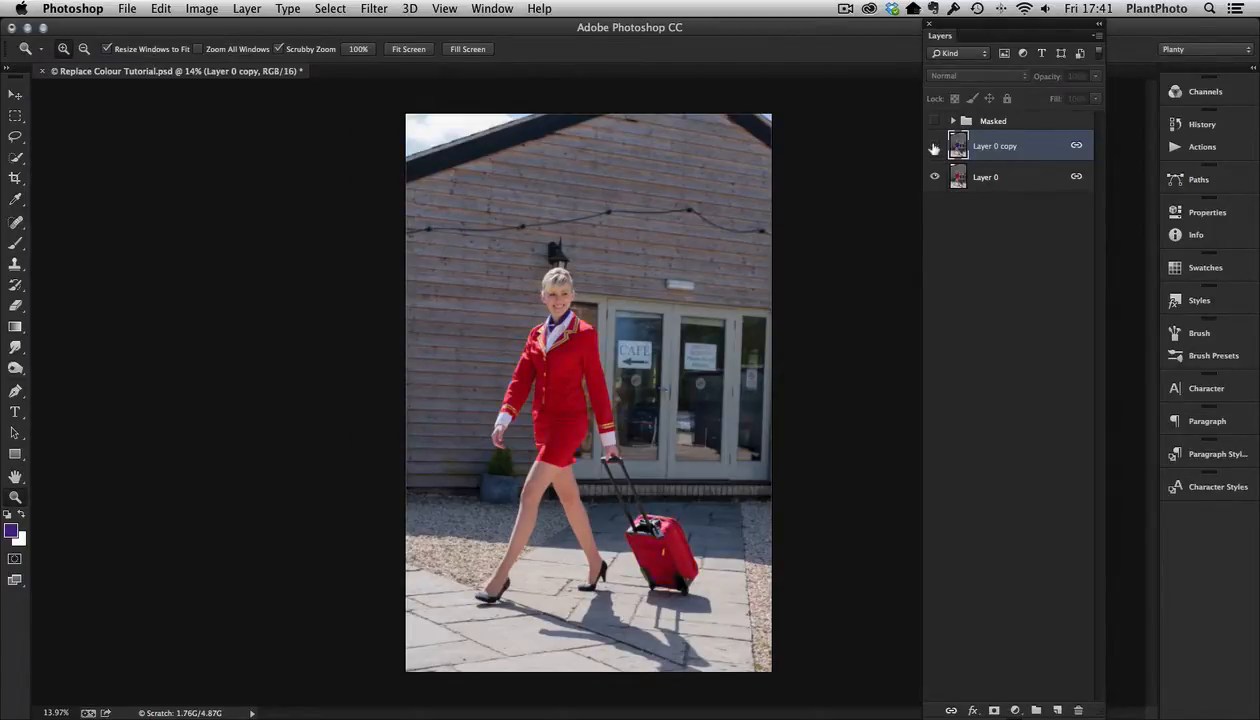
pyautogui.click(934, 146)
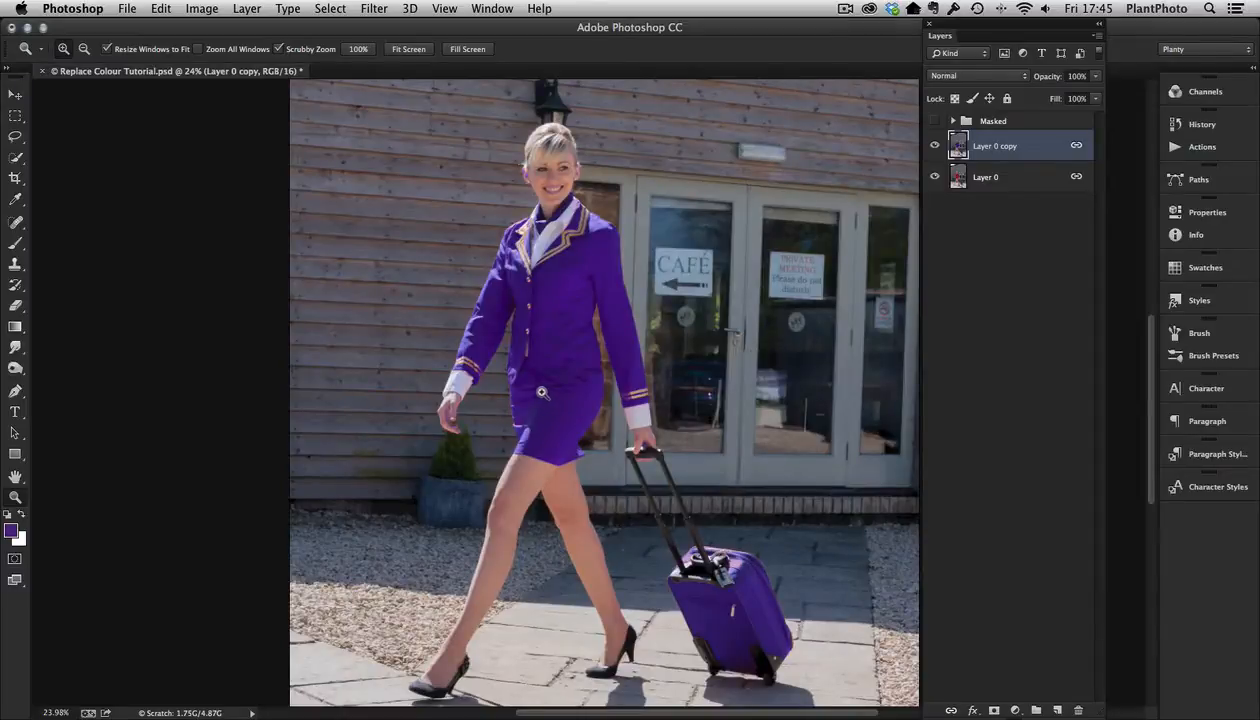
pyautogui.moveTo(535, 390); pyautogui.dragTo(548, 356)
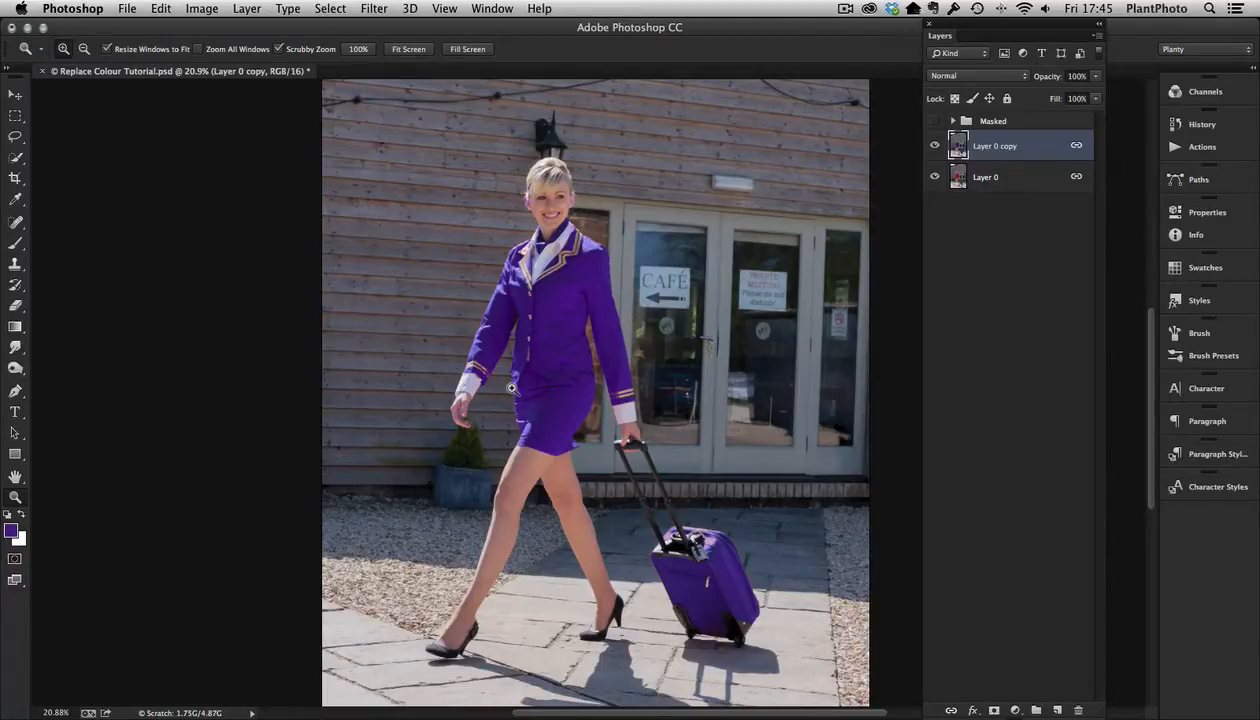
pyautogui.moveTo(490, 402); pyautogui.dragTo(622, 507)
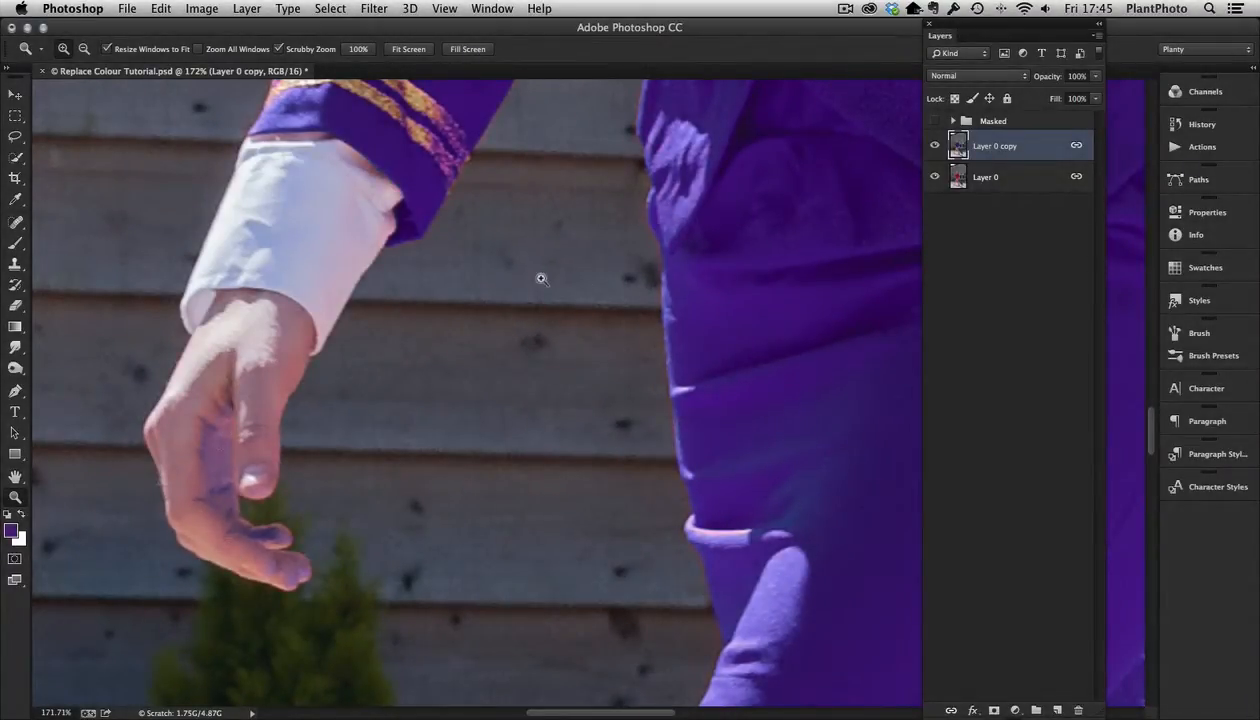
pyautogui.moveTo(541, 277); pyautogui.dragTo(458, 212)
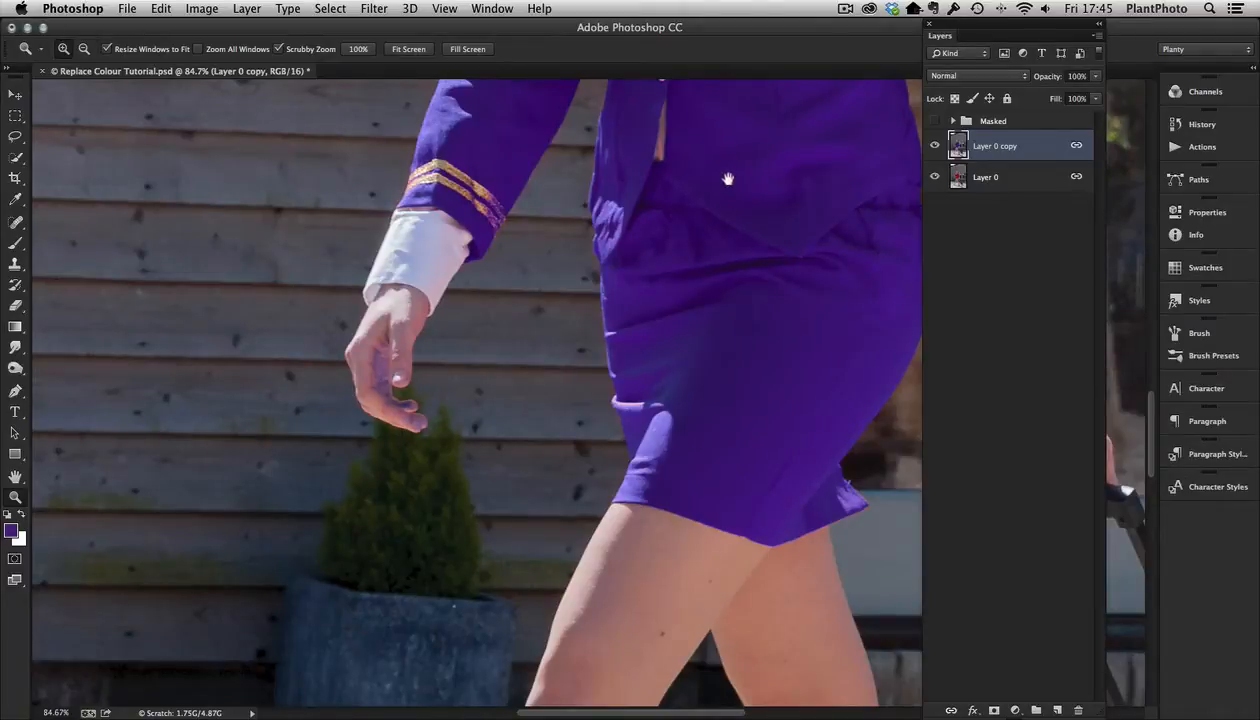
pyautogui.moveTo(726, 177); pyautogui.dragTo(709, 509)
pyautogui.moveTo(714, 397); pyautogui.dragTo(646, 327)
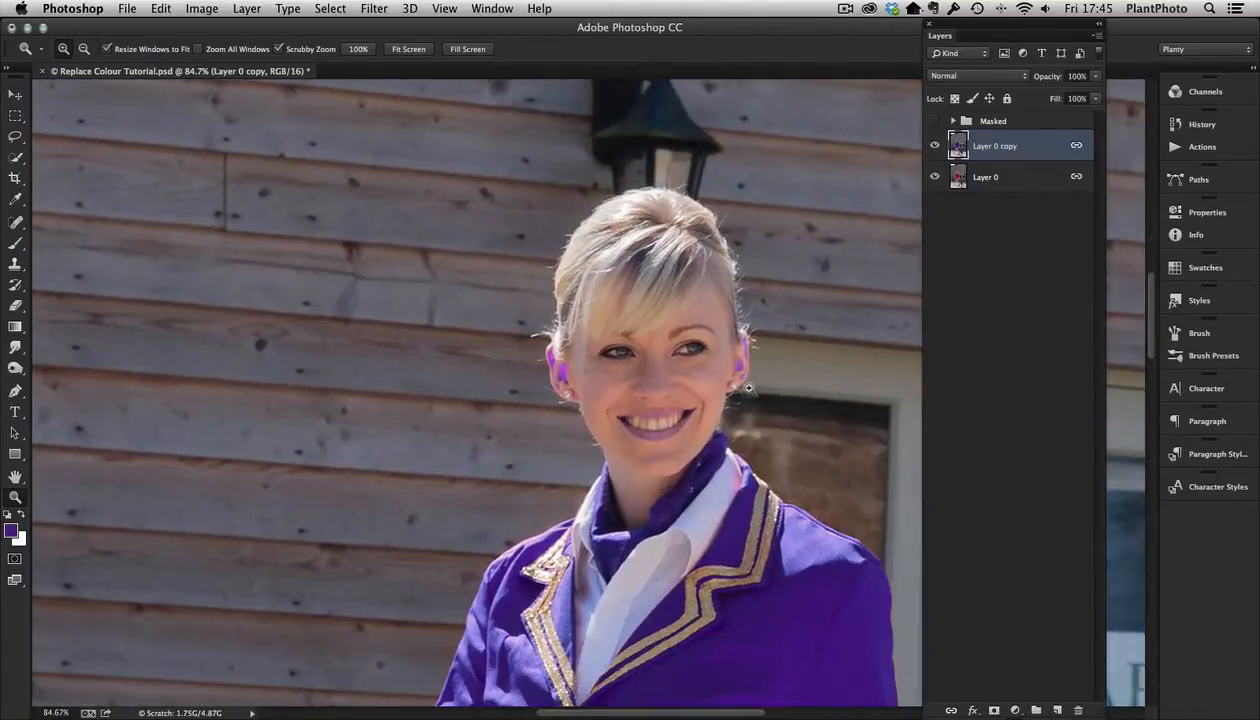
pyautogui.moveTo(738, 384); pyautogui.dragTo(793, 444)
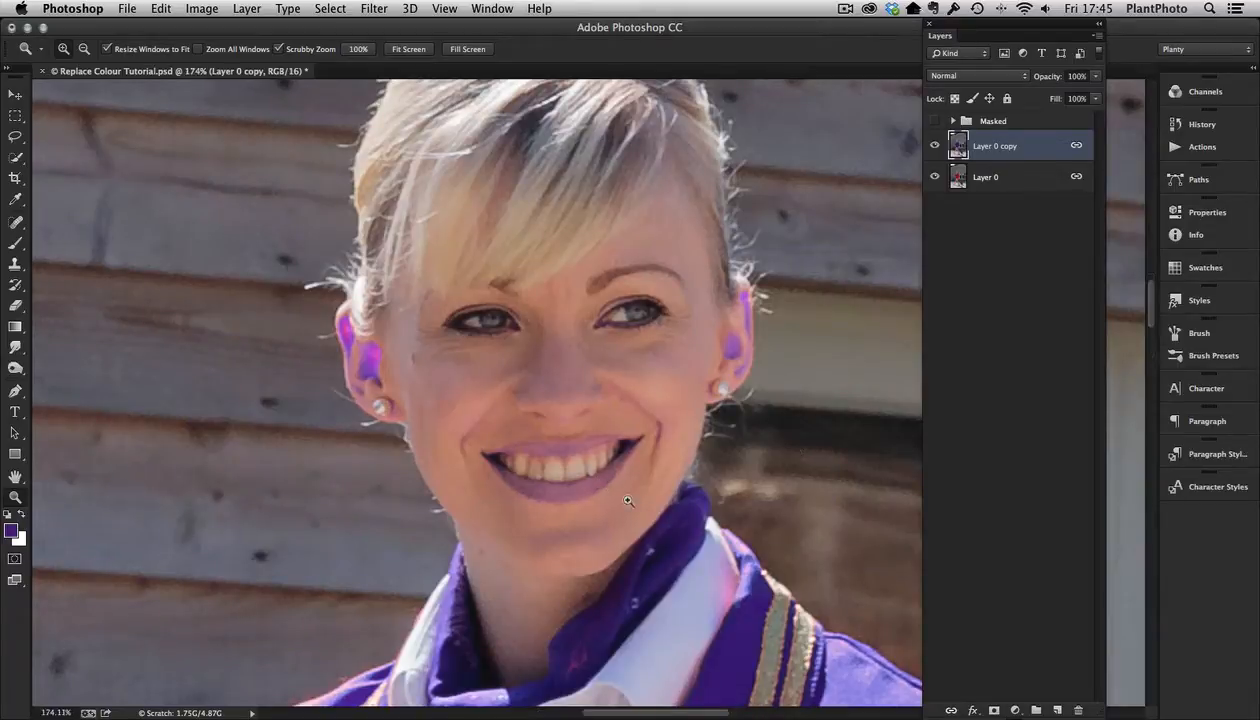
pyautogui.moveTo(625, 507); pyautogui.dragTo(547, 391)
pyautogui.rightClick(614, 444)
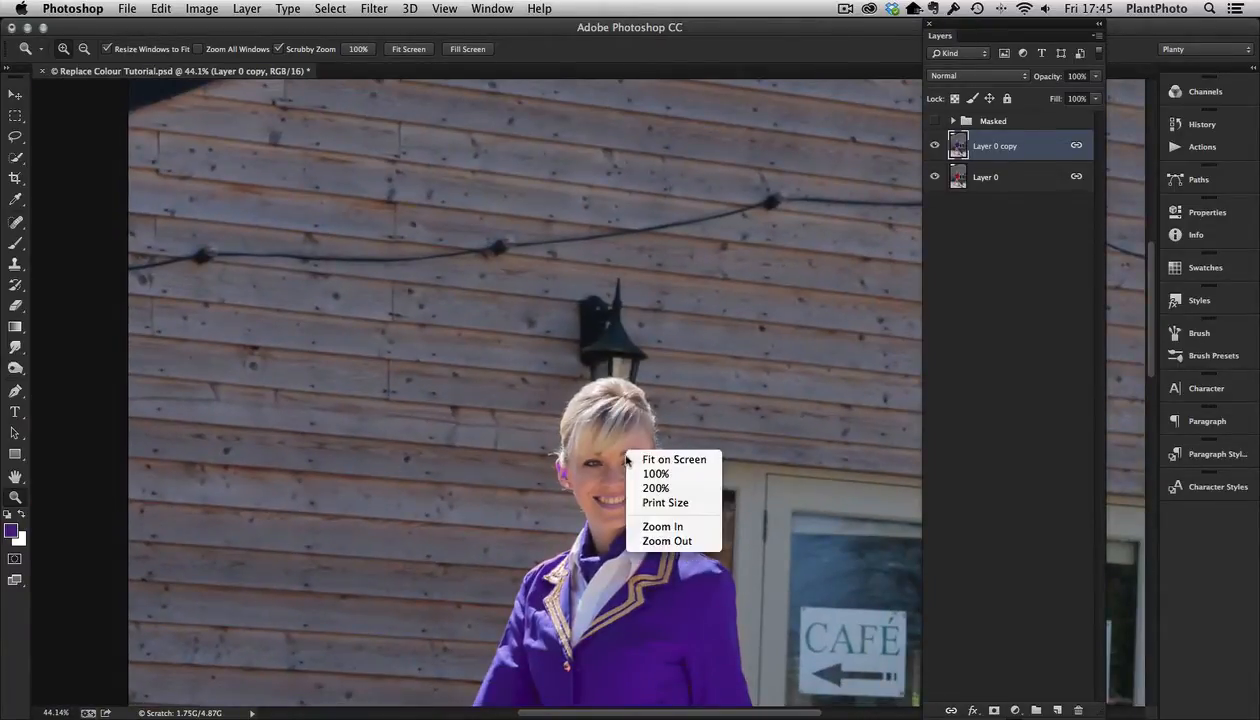
pyautogui.click(627, 458)
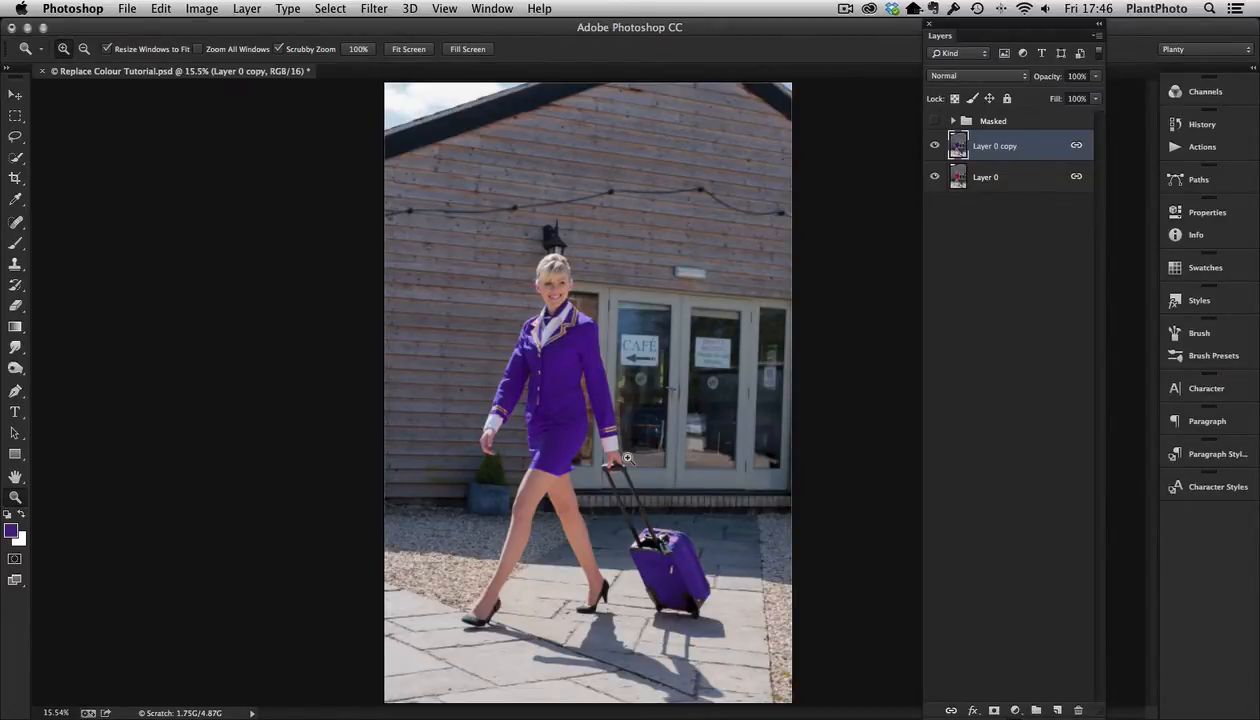
pyautogui.click(935, 146)
pyautogui.click(935, 146)
# - Convert Layer 0 copy to a Smart Object and look up the image adjustments offered for it
pyautogui.rightClick(1003, 152)
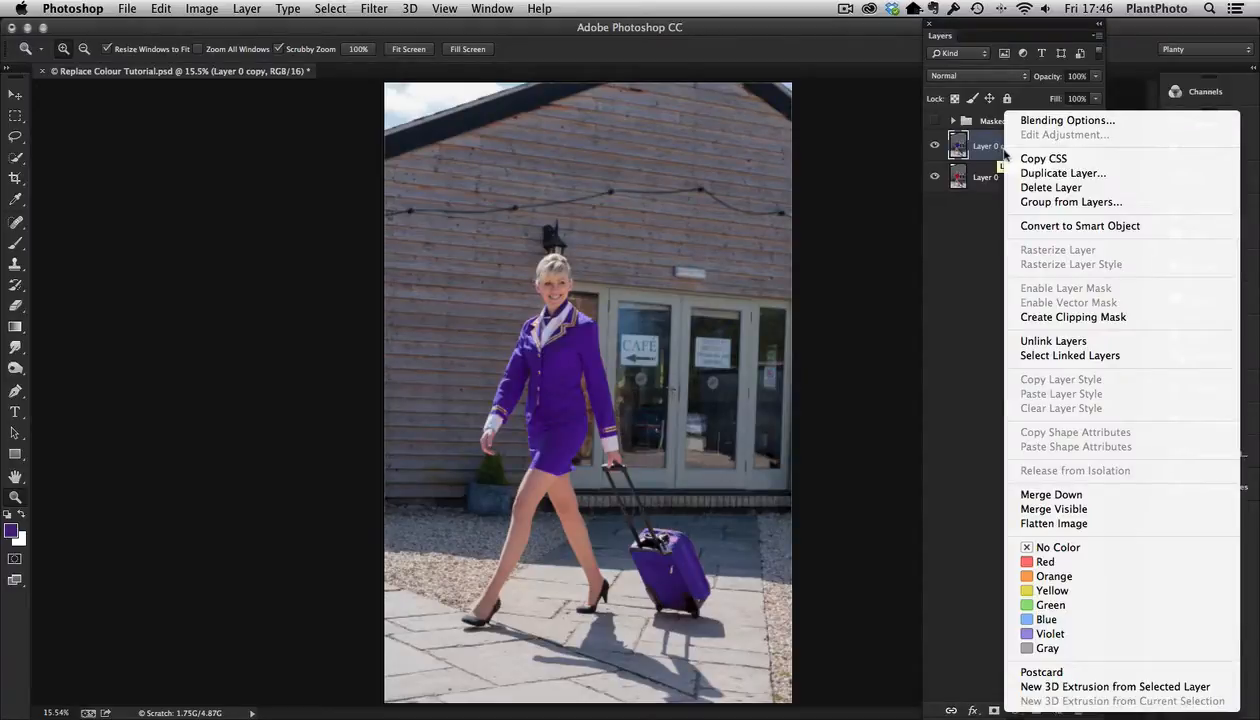
pyautogui.click(1048, 228)
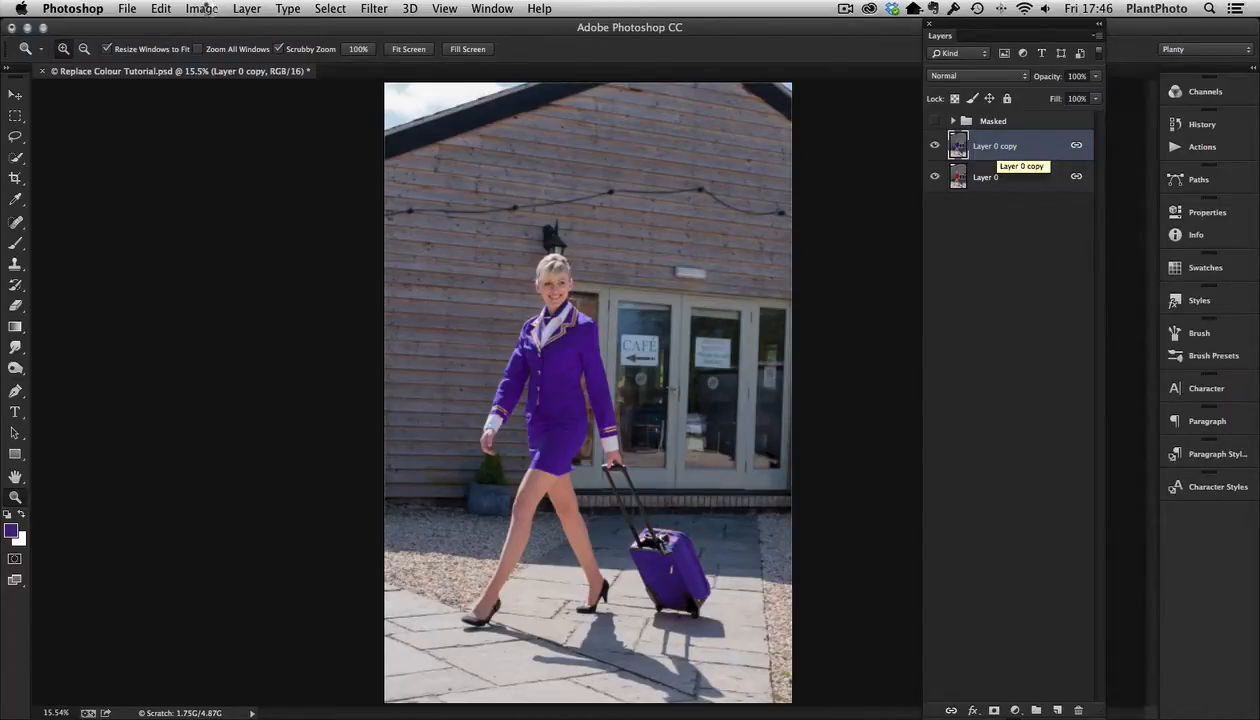
pyautogui.click(208, 10)
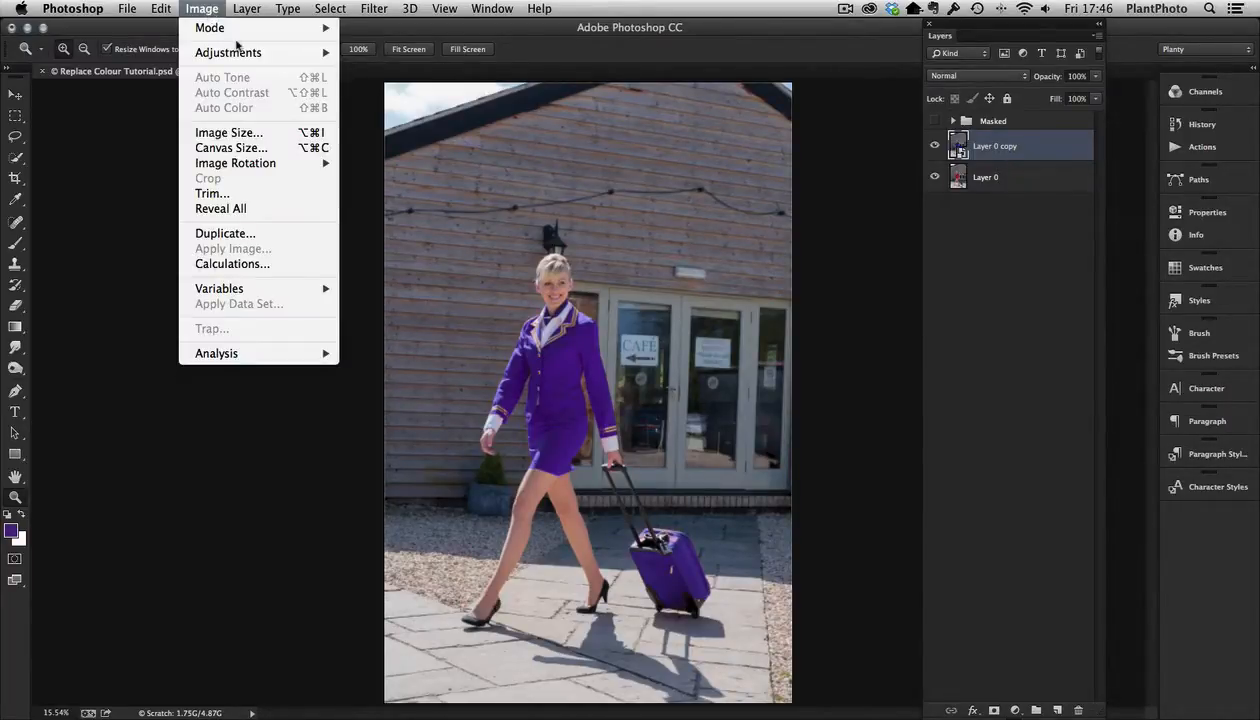
pyautogui.moveTo(238, 52)
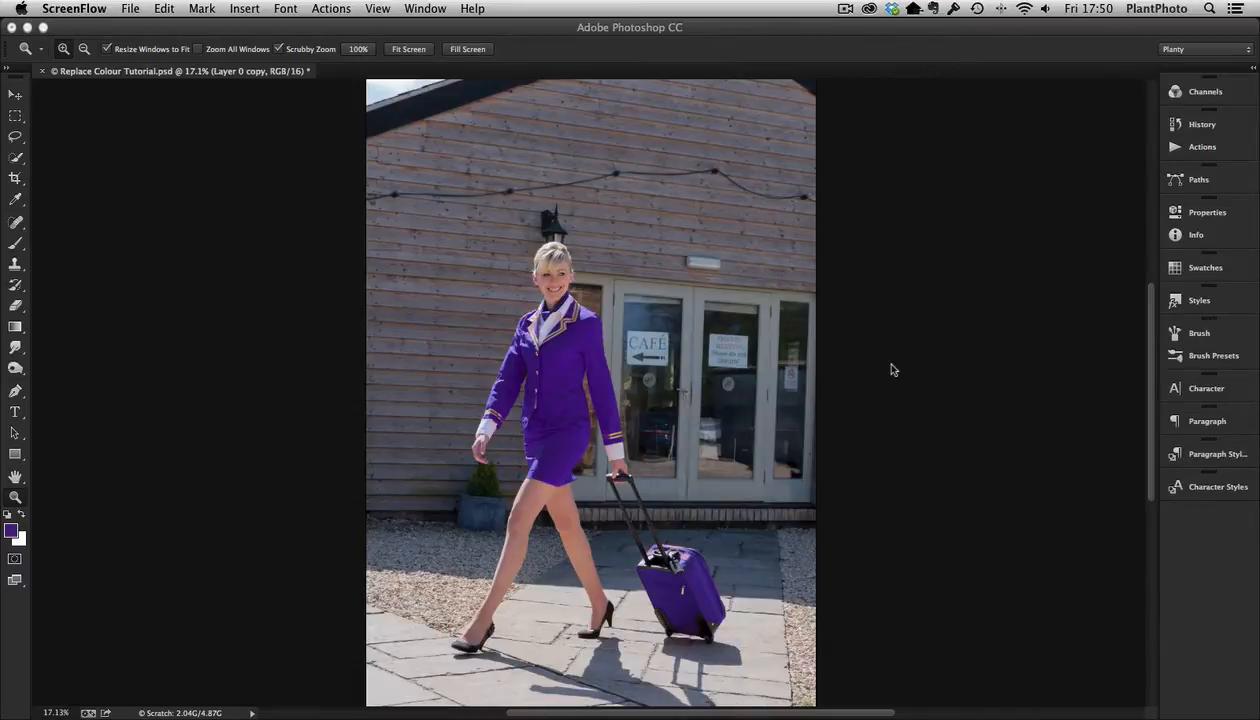
# - Choose the Color Replacement Tool and set the foreground colour to a purer green for painting the skirt
pyautogui.click(891, 366)
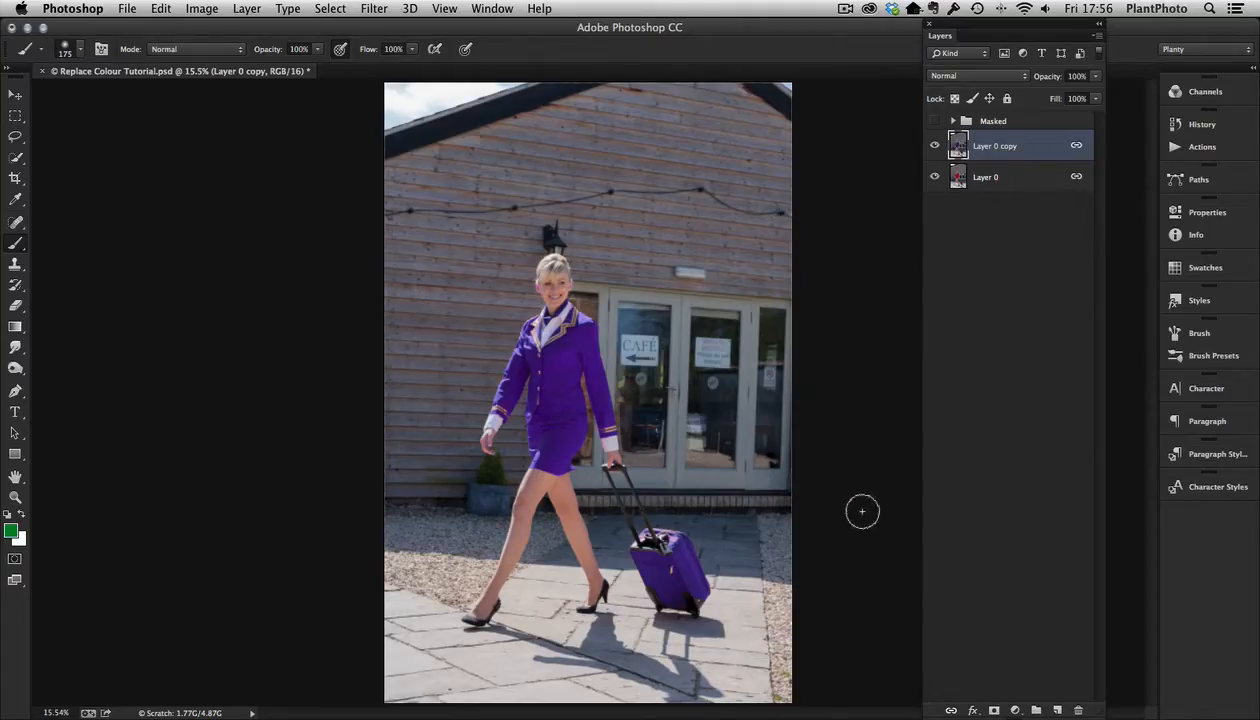
pyautogui.click(17, 247)
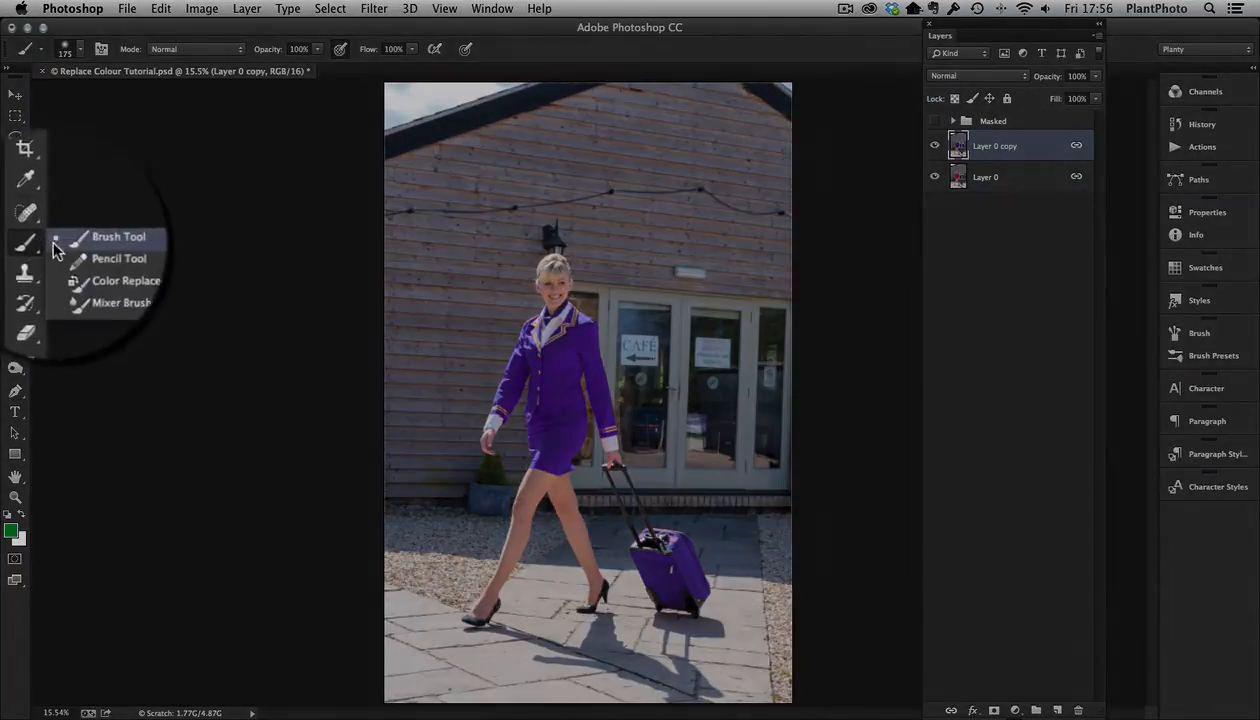
pyautogui.click(118, 268)
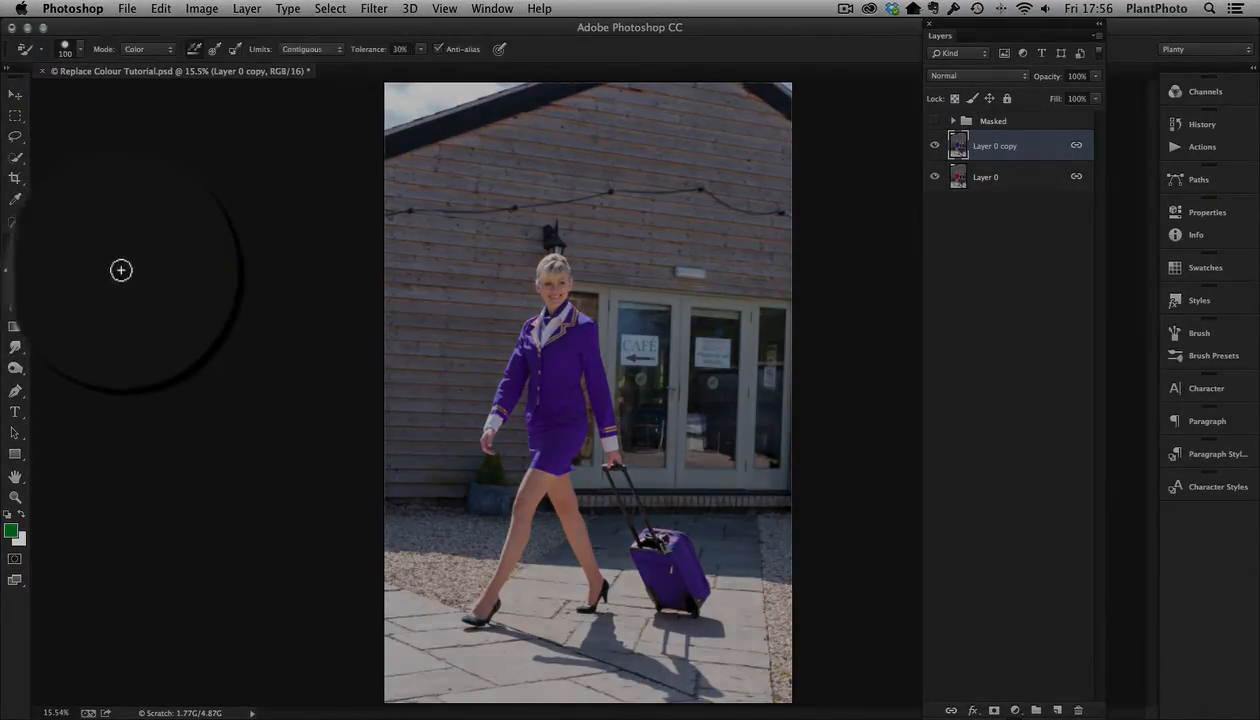
pyautogui.press('super+space')
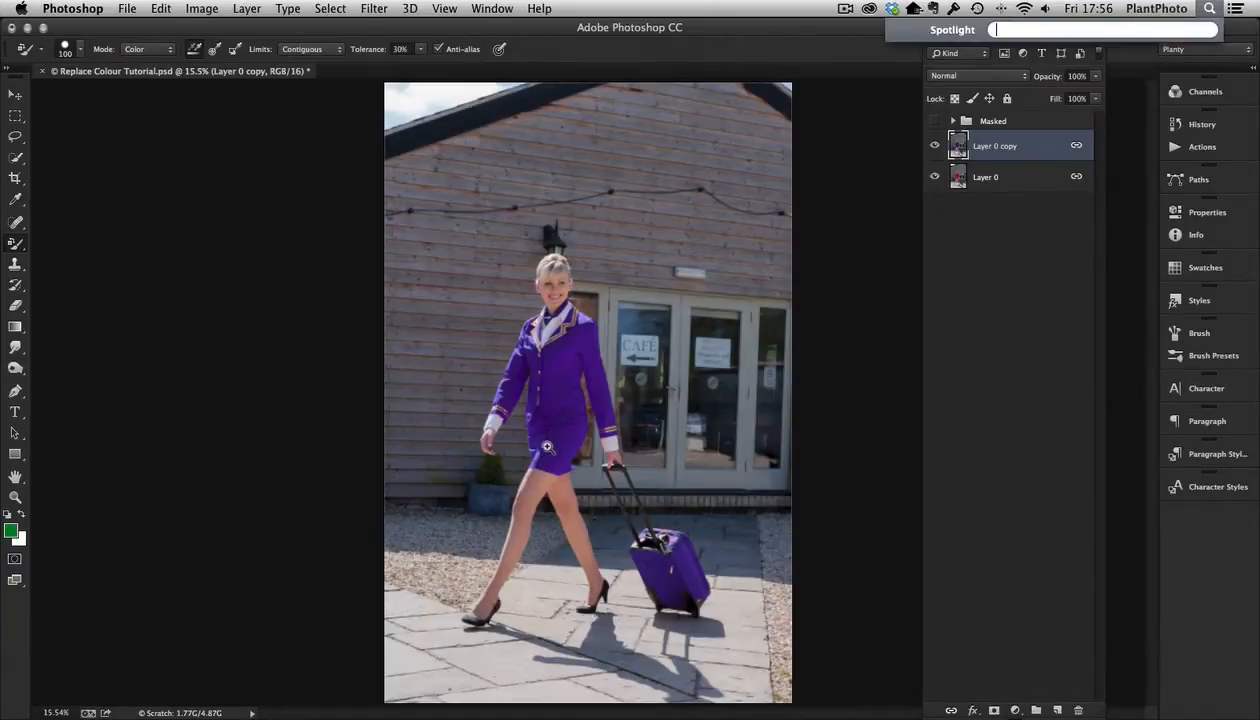
pyautogui.moveTo(546, 444); pyautogui.dragTo(637, 512)
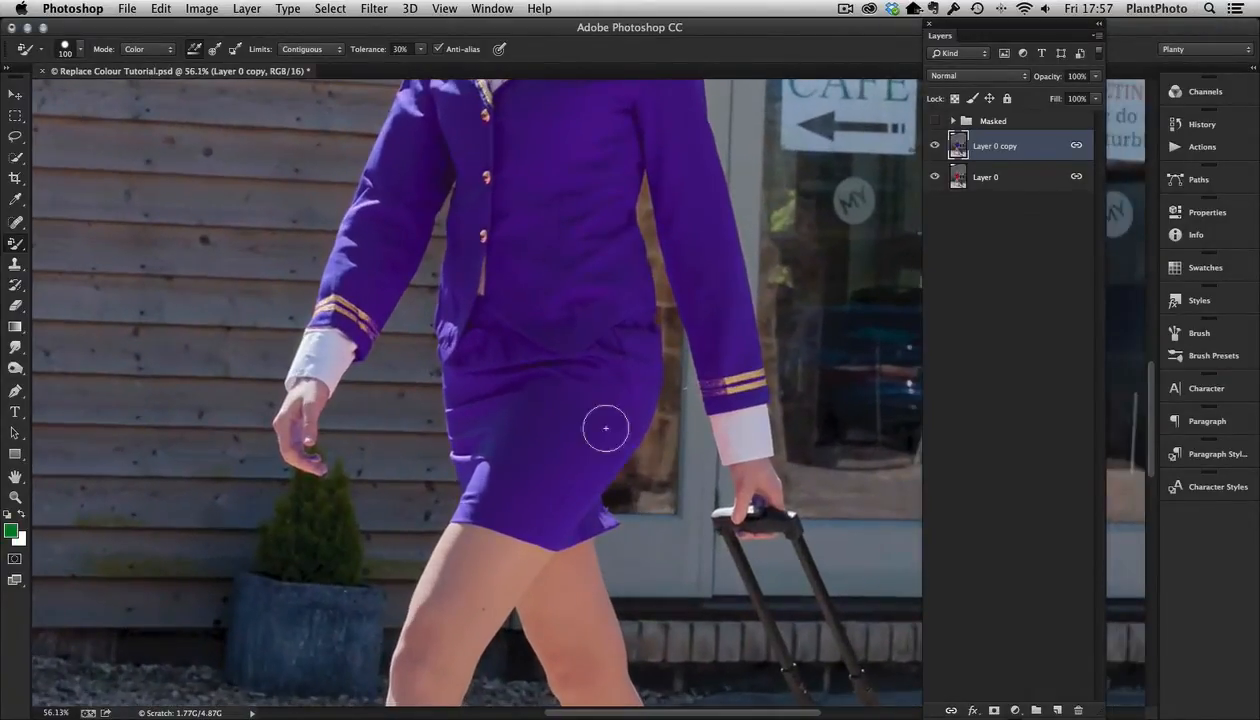
pyautogui.click(11, 529)
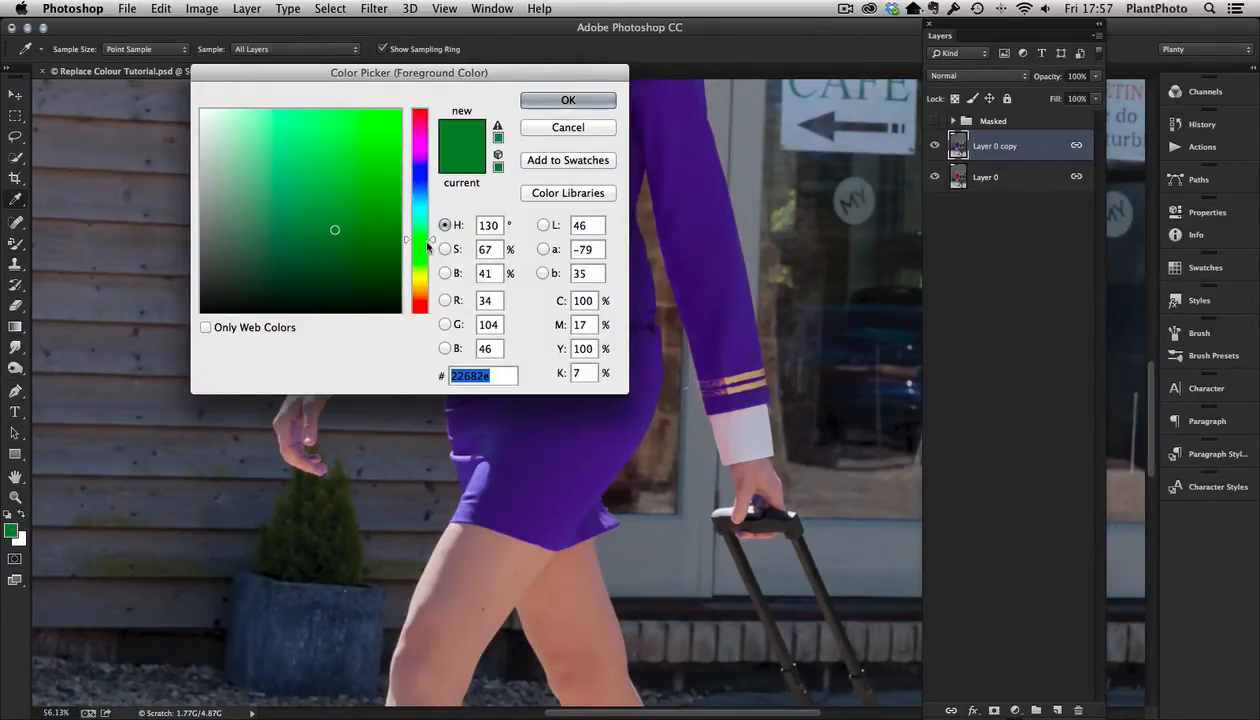
pyautogui.moveTo(425, 240); pyautogui.dragTo(433, 250)
pyautogui.click(563, 100)
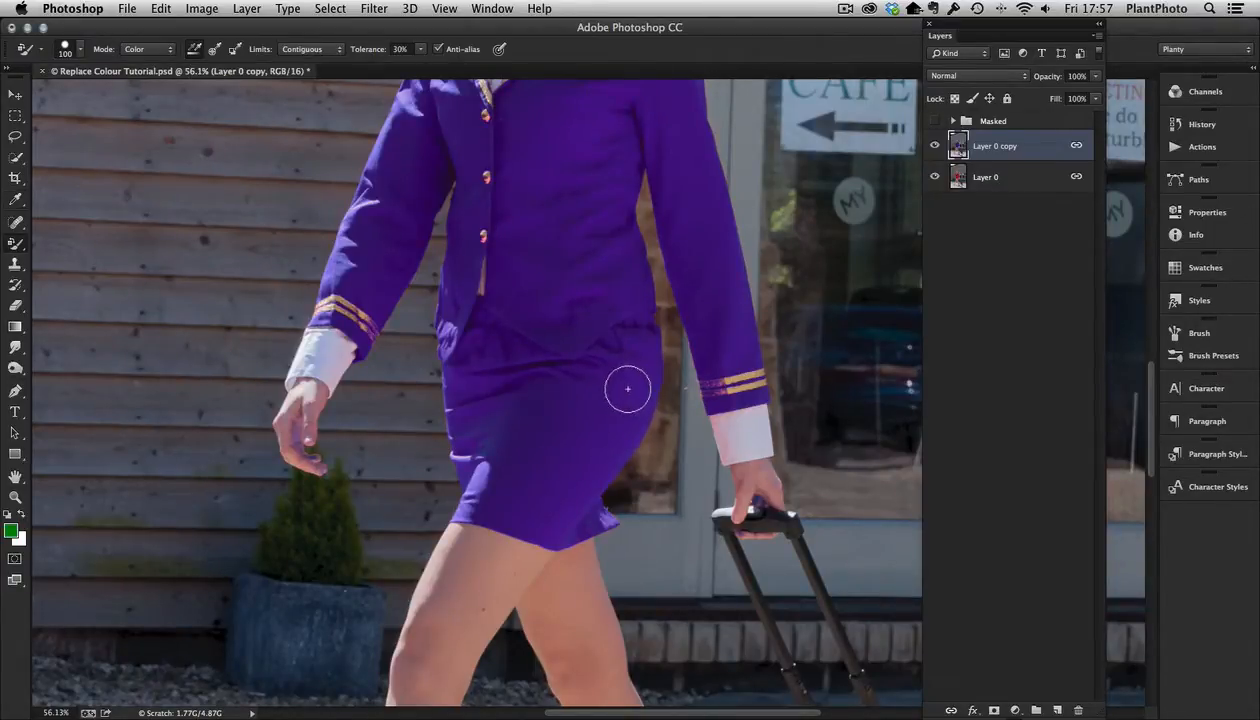
# - Paint most of the skirt green with an 80 px Color Replacement brush, undoing a stroke tried over the doorway background
pyautogui.press('[')
pyautogui.press('[')
pyautogui.moveTo(647, 394)
pyautogui.mouseDown()
pyautogui.moveTo(613, 456)
pyautogui.moveTo(641, 405)
pyautogui.moveTo(631, 447)
pyautogui.mouseUp()
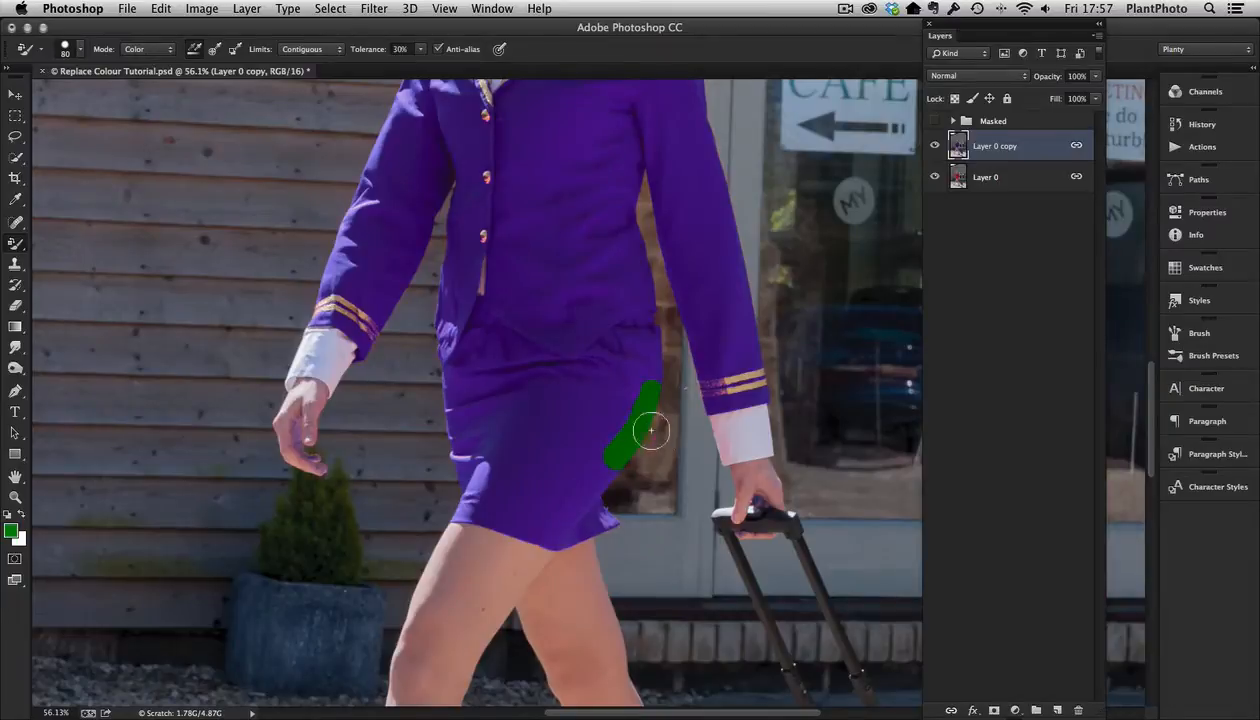
pyautogui.moveTo(648, 418); pyautogui.dragTo(680, 458)
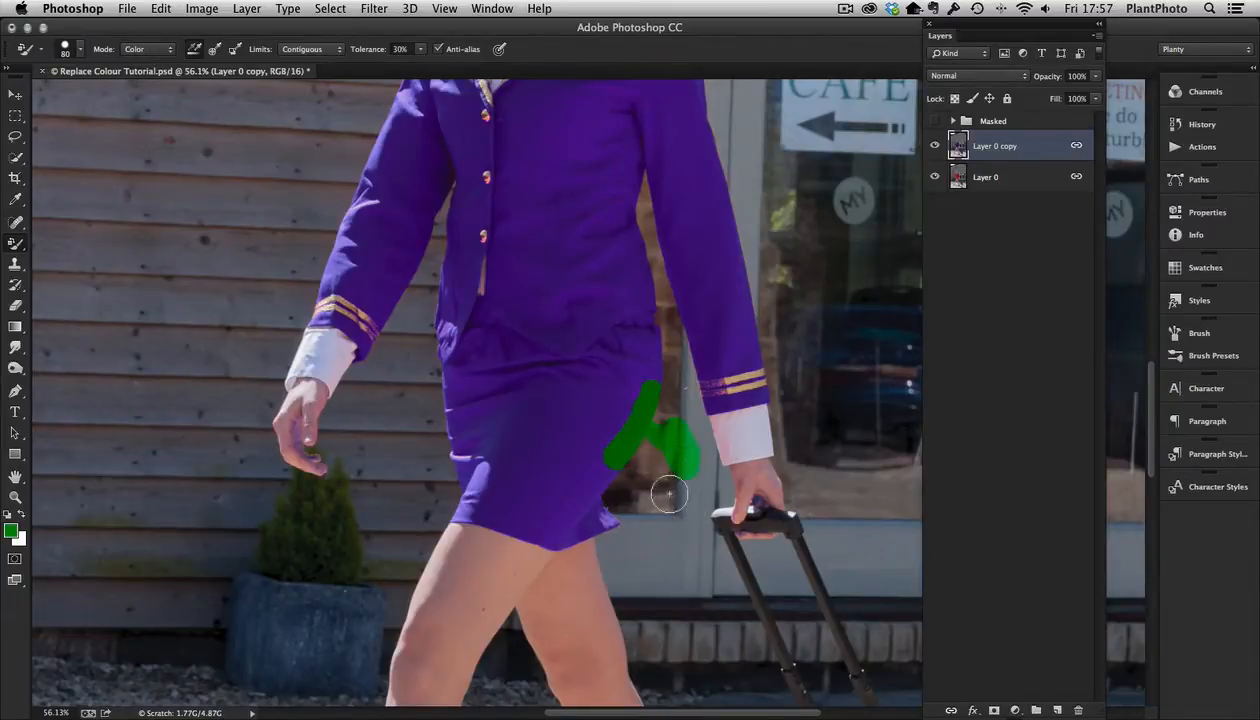
pyautogui.press('super+z')
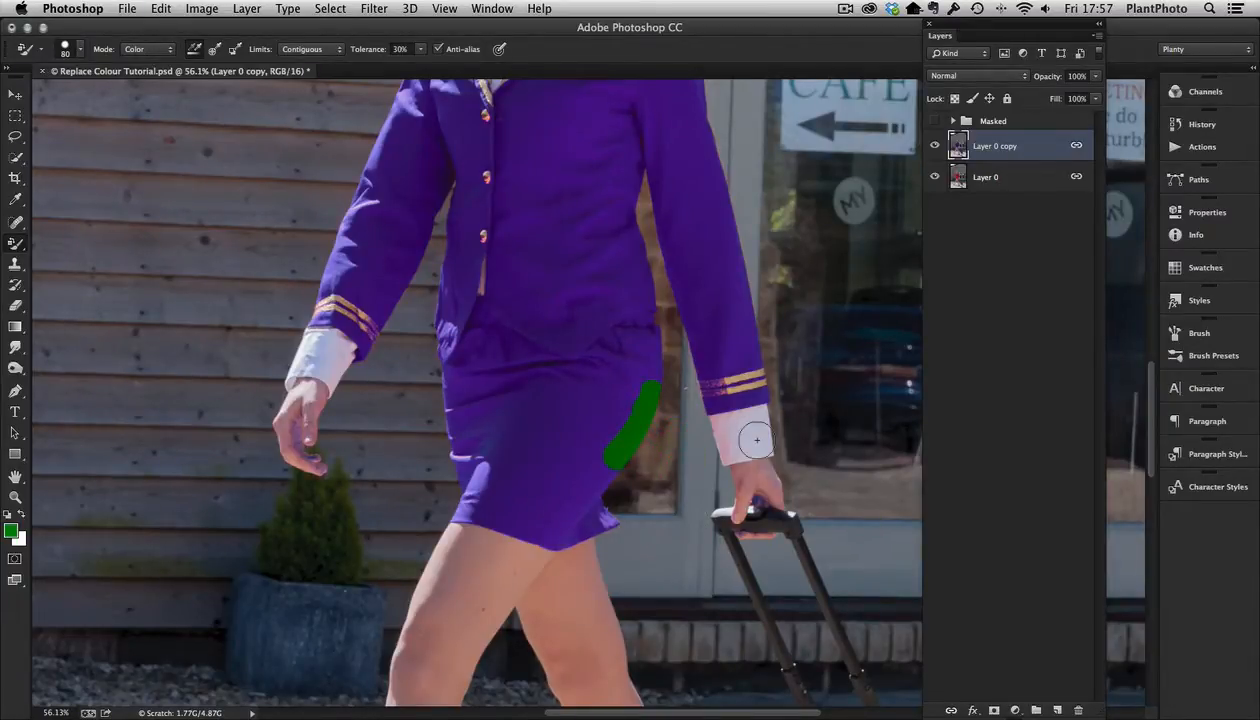
pyautogui.moveTo(643, 371)
pyautogui.mouseDown()
pyautogui.moveTo(622, 417)
pyautogui.moveTo(625, 368)
pyautogui.moveTo(641, 384)
pyautogui.moveTo(646, 367)
pyautogui.moveTo(641, 378)
pyautogui.moveTo(631, 349)
pyautogui.moveTo(605, 422)
pyautogui.moveTo(613, 344)
pyautogui.moveTo(581, 379)
pyautogui.moveTo(583, 397)
pyautogui.moveTo(572, 350)
pyautogui.moveTo(548, 399)
pyautogui.moveTo(583, 360)
pyautogui.moveTo(571, 450)
pyautogui.moveTo(588, 428)
pyautogui.moveTo(586, 458)
pyautogui.moveTo(601, 424)
pyautogui.moveTo(582, 337)
pyautogui.moveTo(602, 344)
pyautogui.moveTo(567, 323)
pyautogui.moveTo(540, 359)
pyautogui.moveTo(526, 325)
pyautogui.moveTo(507, 356)
pyautogui.moveTo(497, 331)
pyautogui.moveTo(483, 336)
pyautogui.moveTo(558, 345)
pyautogui.moveTo(531, 400)
pyautogui.moveTo(502, 369)
pyautogui.moveTo(507, 410)
pyautogui.moveTo(526, 444)
pyautogui.mouseUp()
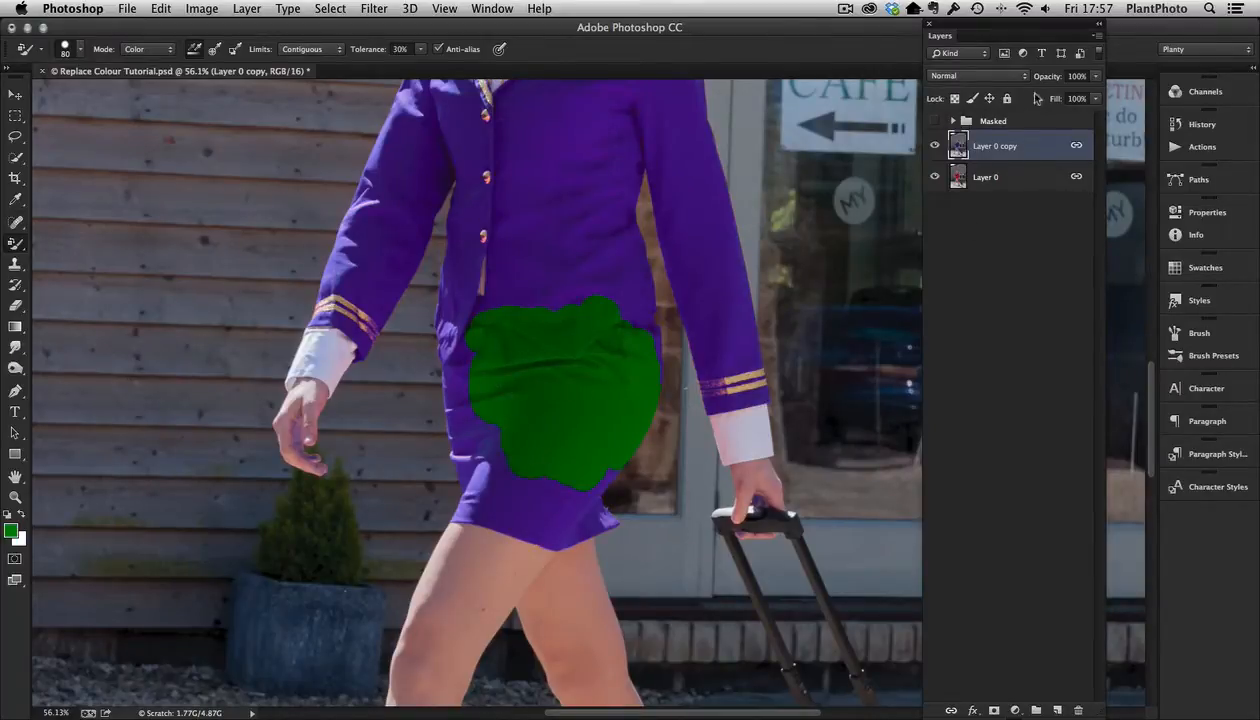
pyautogui.moveTo(1095, 76)
pyautogui.mouseDown()
pyautogui.moveTo(1096, 94)
pyautogui.moveTo(1058, 99)
pyautogui.moveTo(1100, 96)
pyautogui.mouseUp()
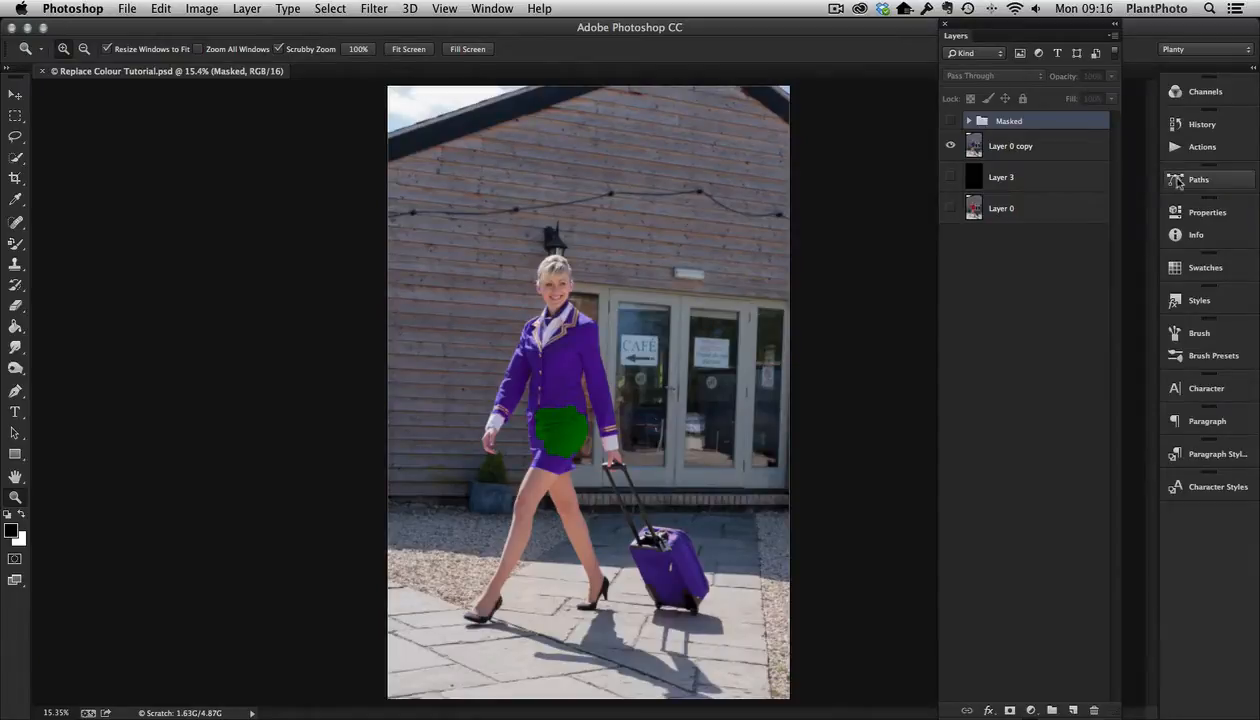
# - Replace the painted Layer 0 copy with a fresh, visible duplicate of Layer 0 stacked above the black Layer 3
pyautogui.moveTo(1058, 155); pyautogui.dragTo(1091, 708)
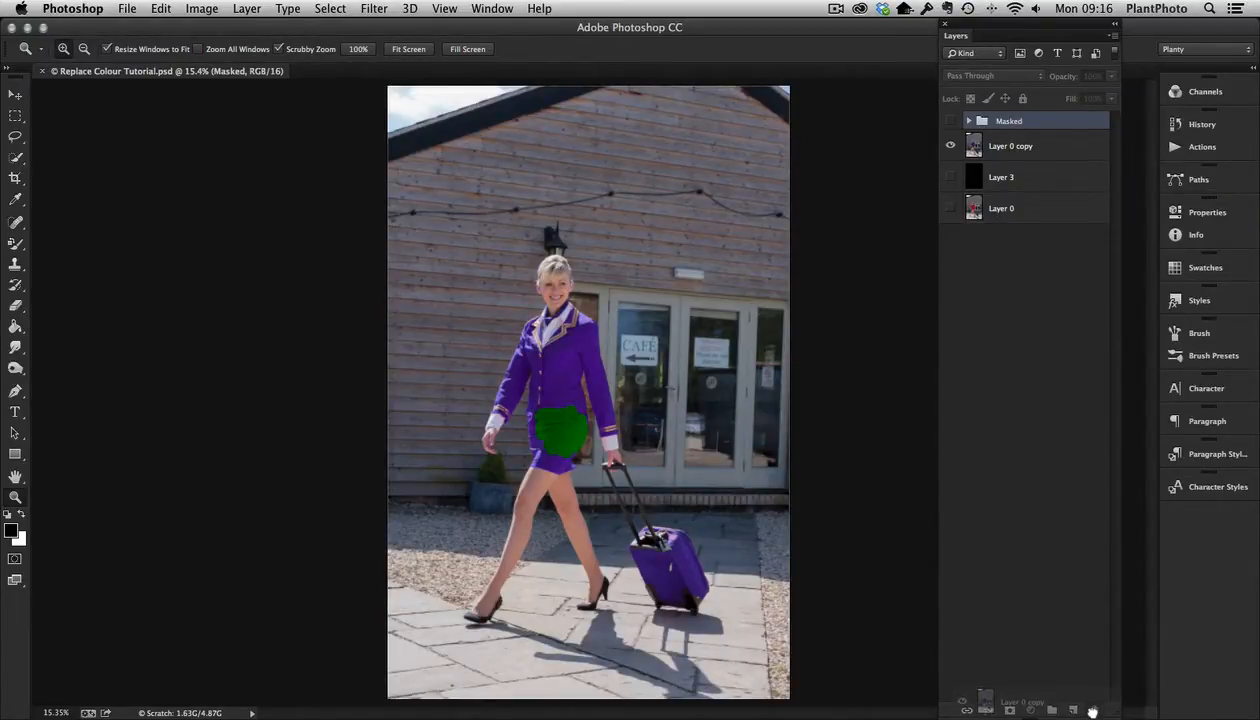
pyautogui.click(1018, 190)
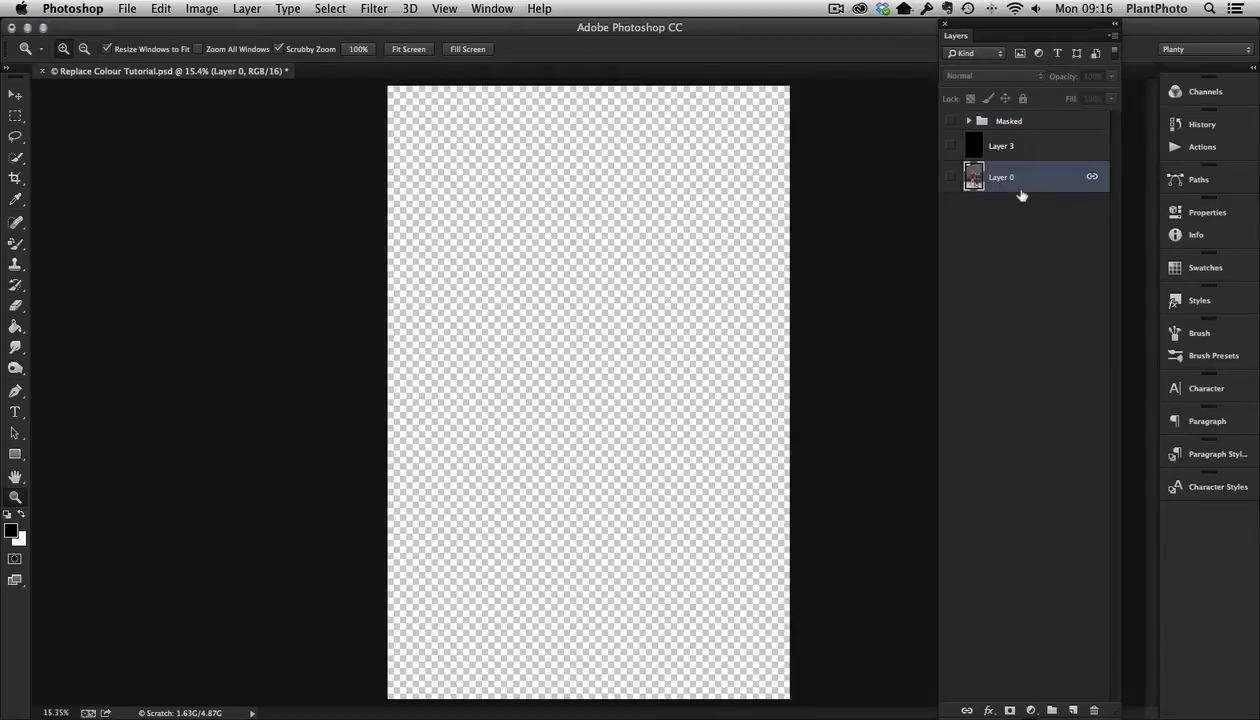
pyautogui.press('super+j')
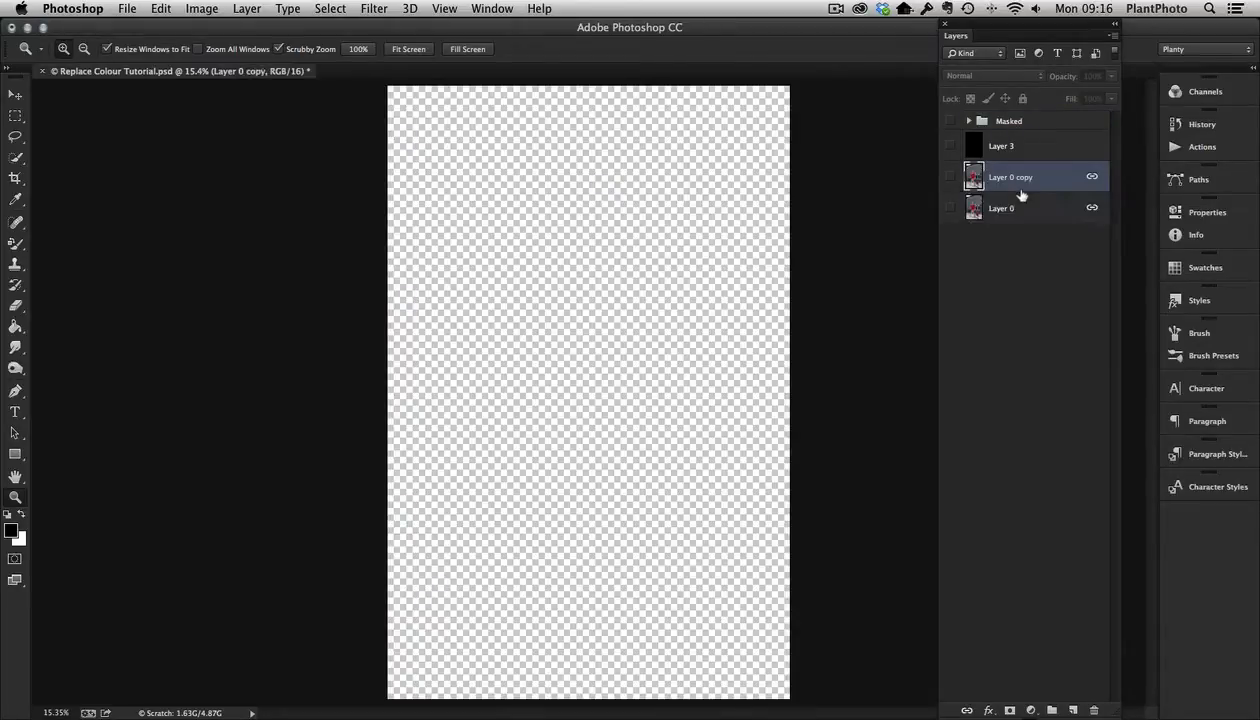
pyautogui.click(951, 177)
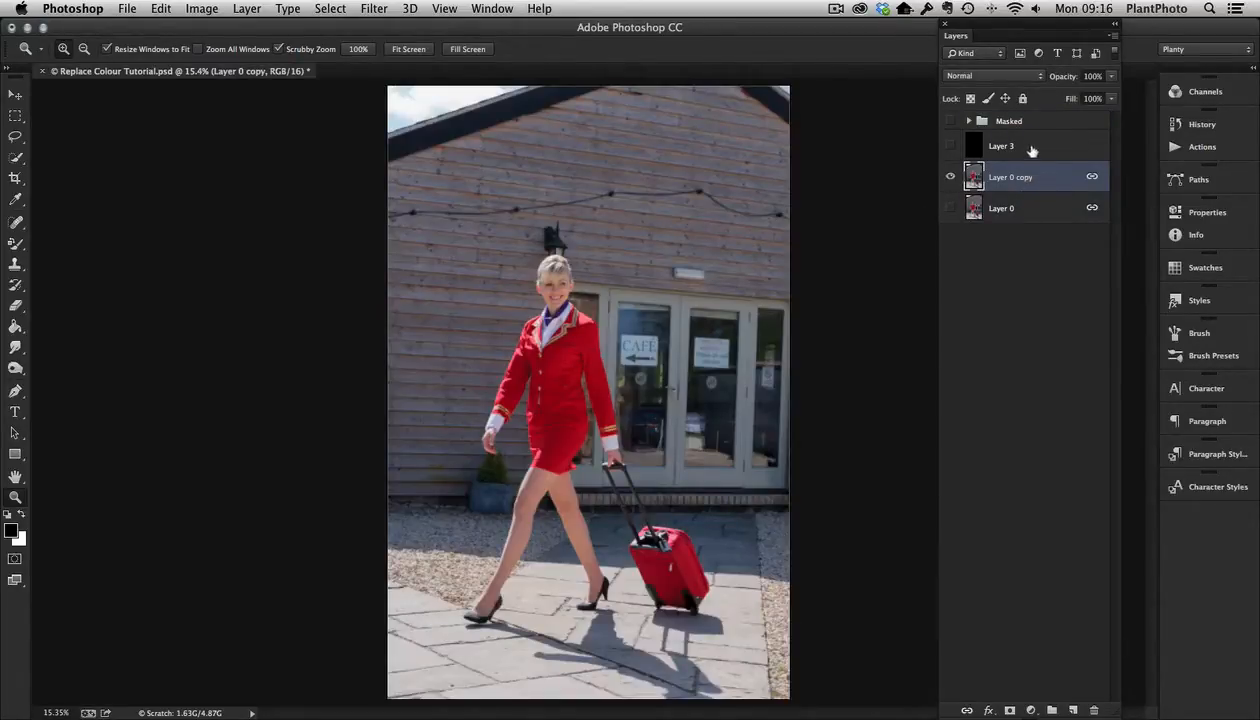
pyautogui.moveTo(1031, 150); pyautogui.dragTo(1034, 191)
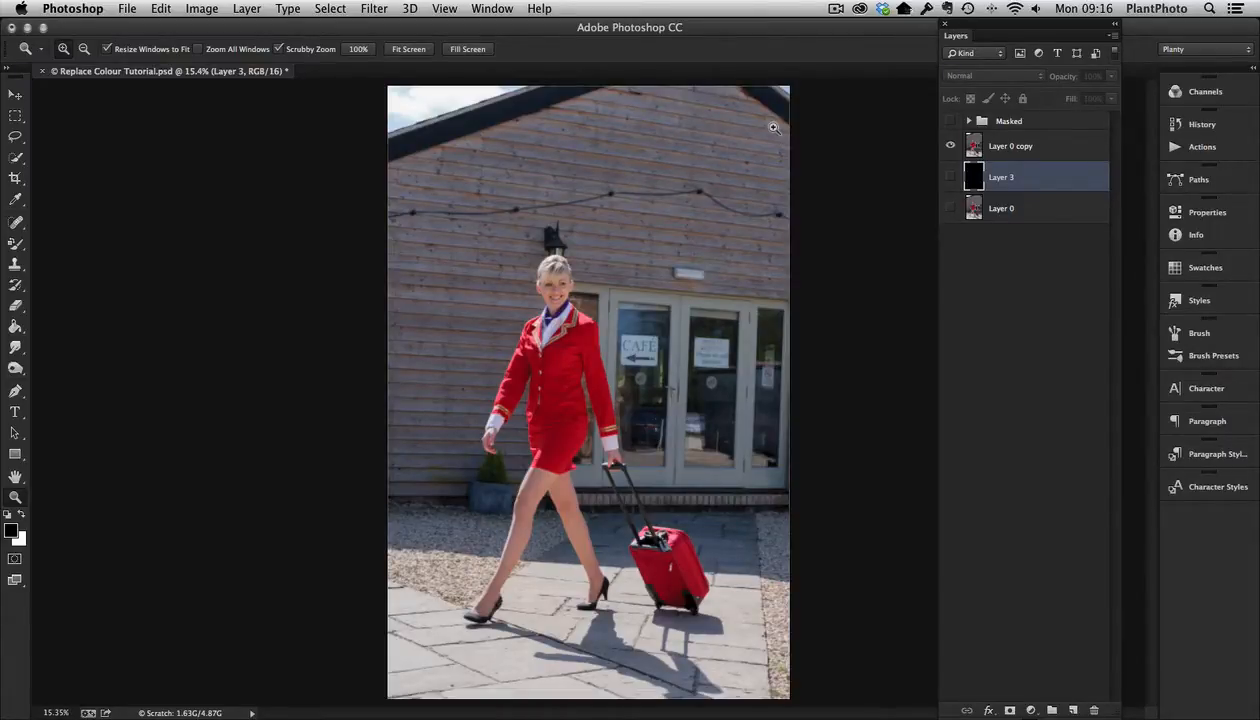
# - Look inside the Masked group and view Layer 1's mask on its own before collapsing the group
pyautogui.click(968, 121)
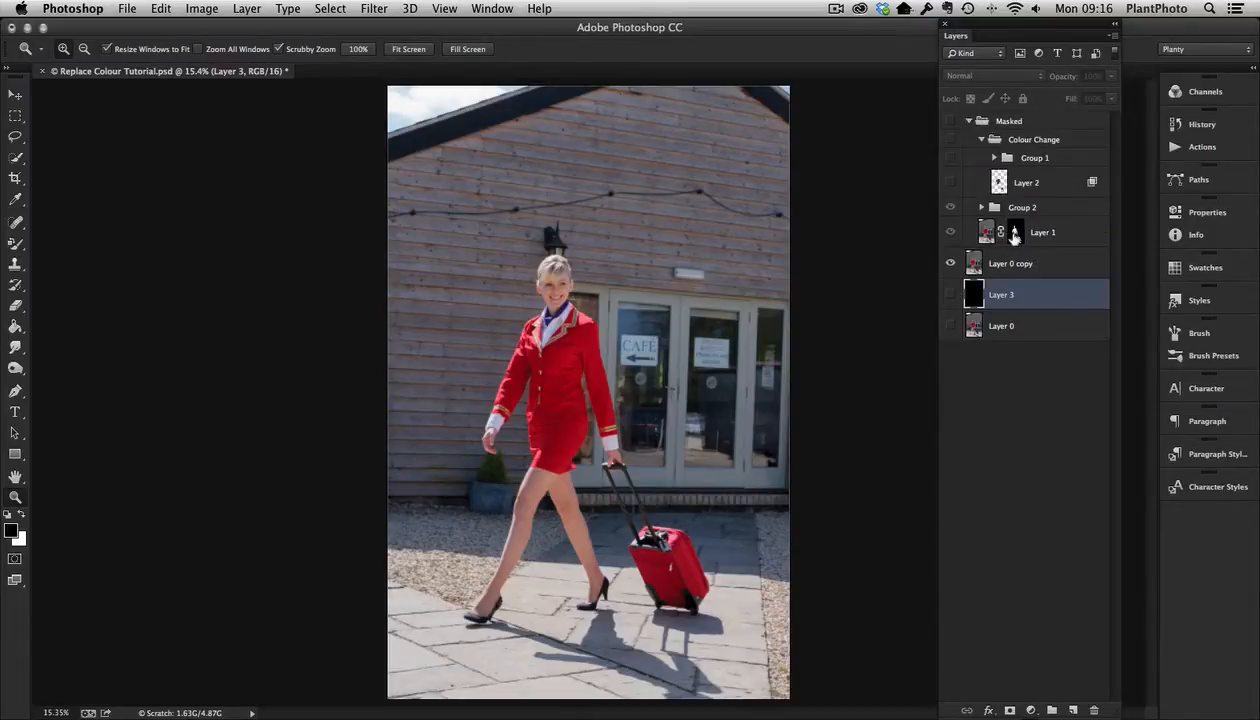
pyautogui.keyDown('alt'); pyautogui.click(1014, 234); pyautogui.keyUp('alt')
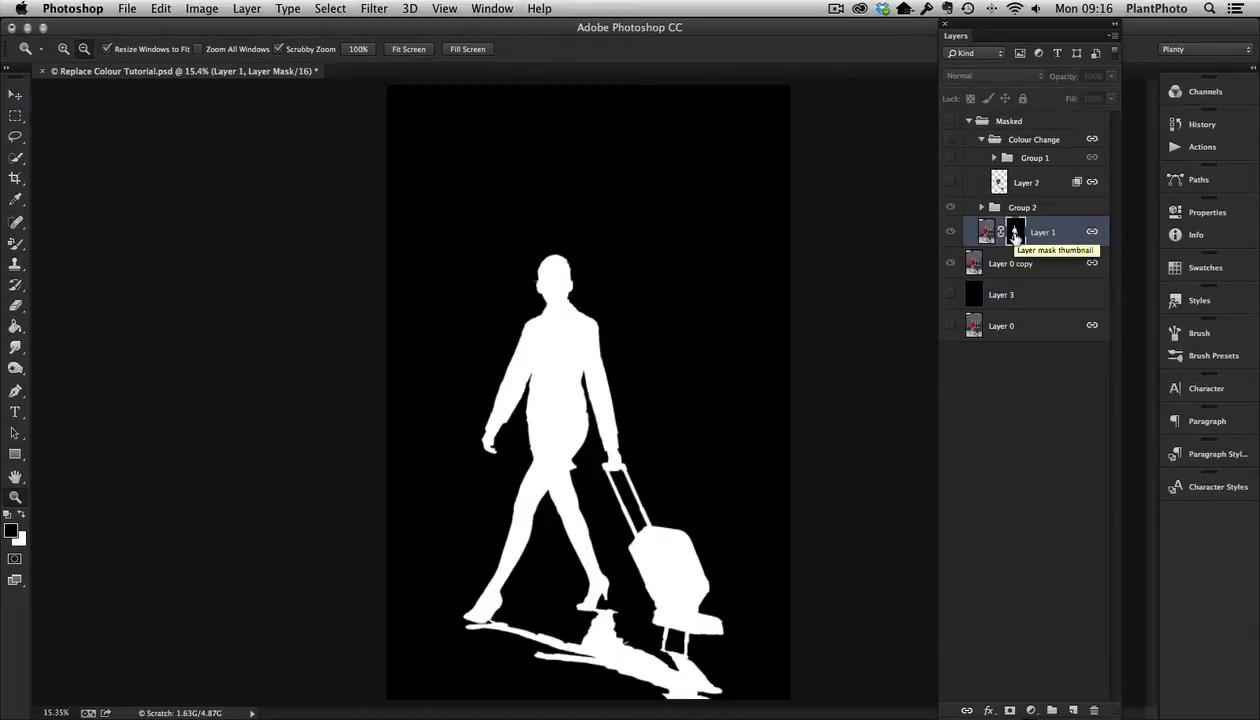
pyautogui.keyDown('alt'); pyautogui.click(1014, 234); pyautogui.keyUp('alt')
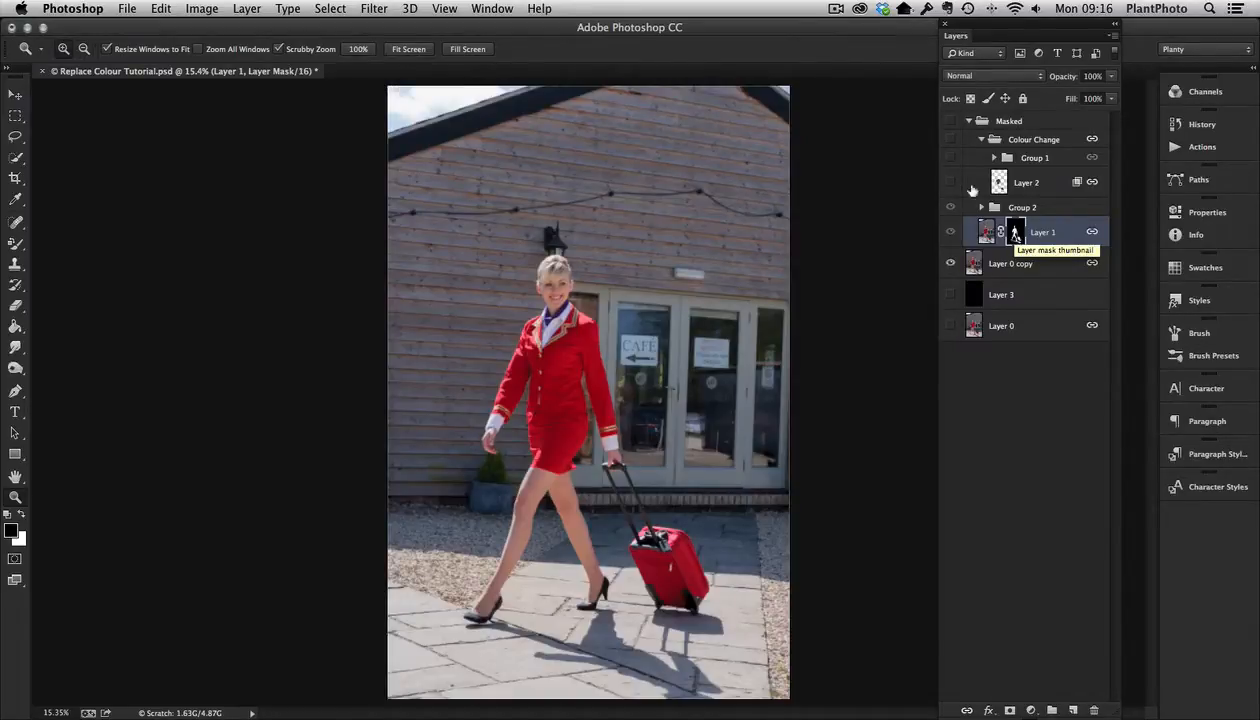
pyautogui.click(967, 121)
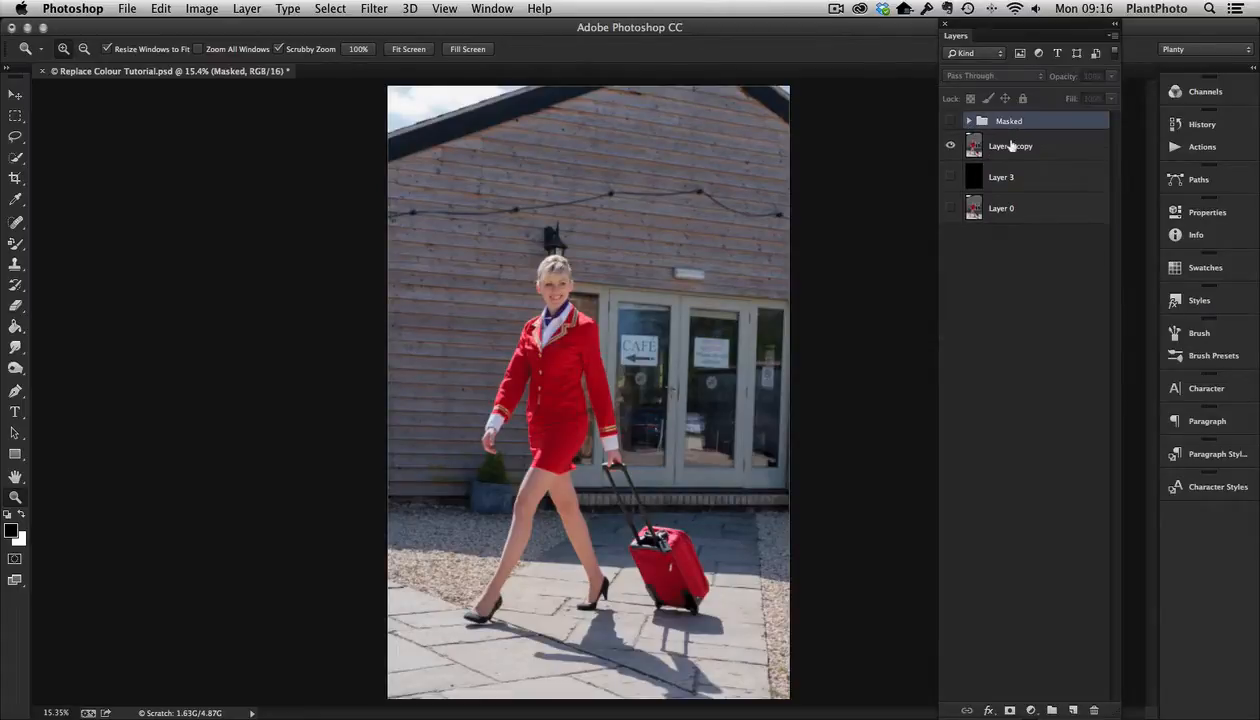
# - Mask Layer 0 copy with the saved Hostess selection and show the black Layer 3 behind it
pyautogui.click(992, 147)
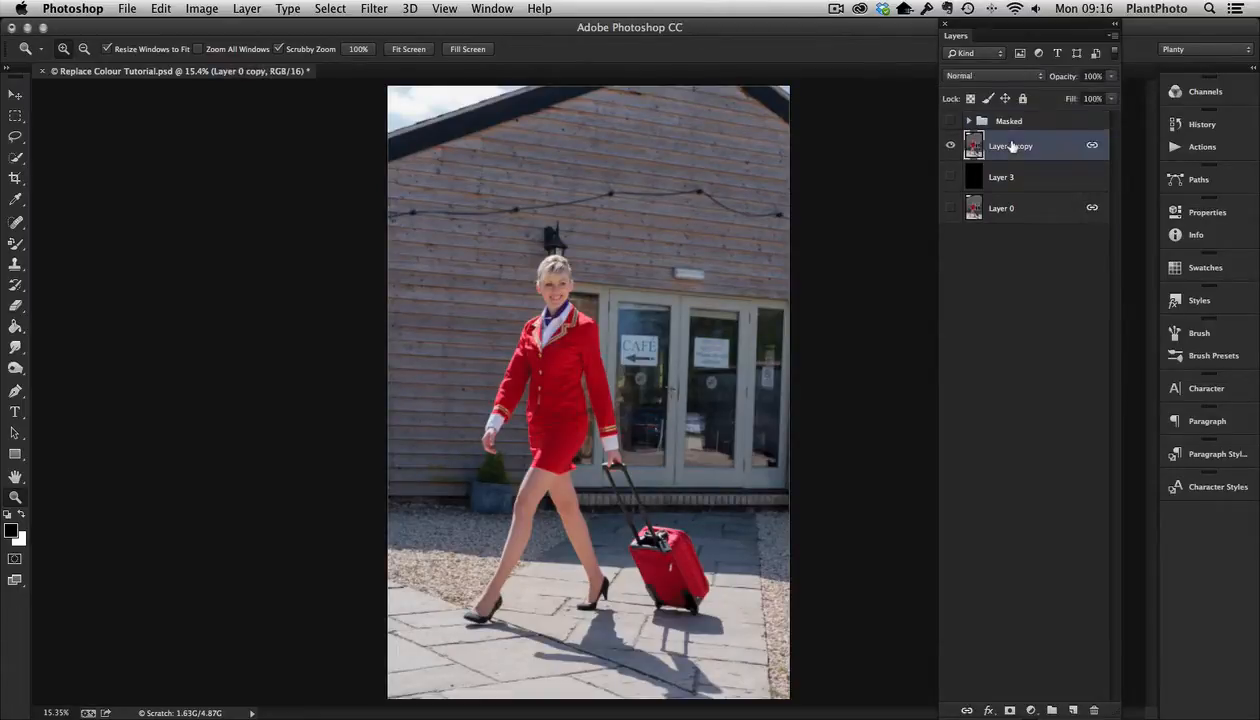
pyautogui.click(338, 10)
pyautogui.click(382, 323)
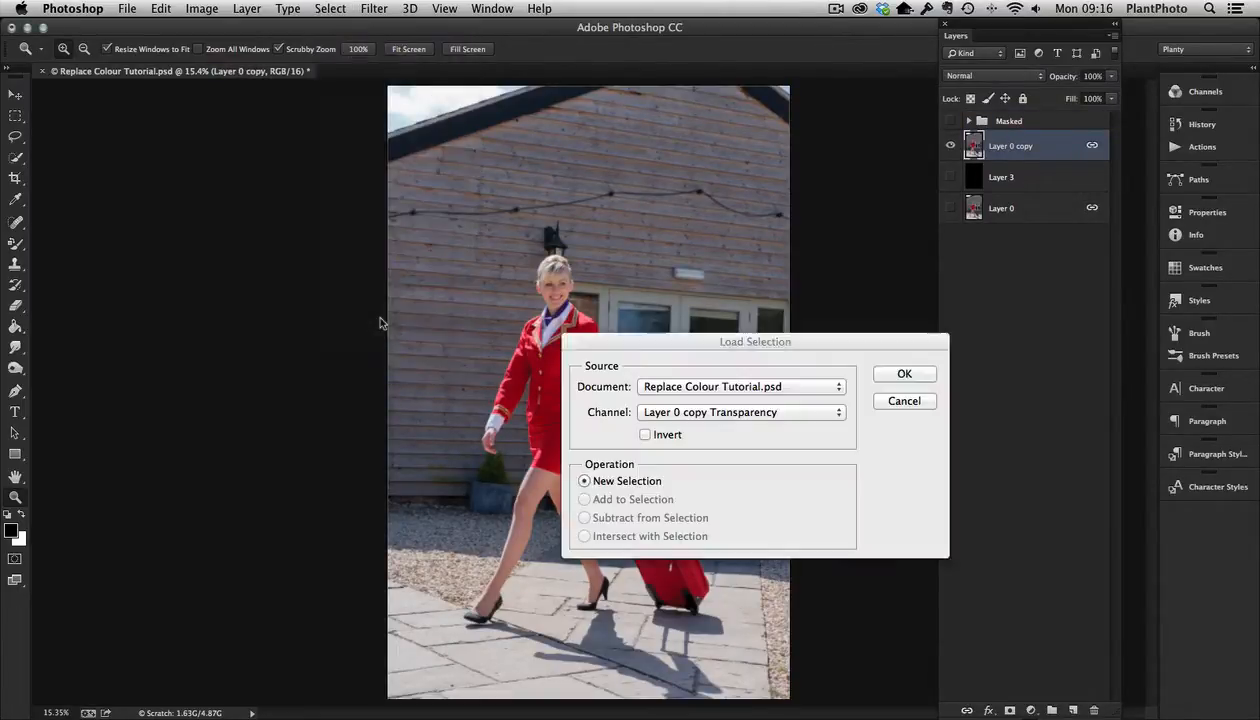
pyautogui.click(765, 413)
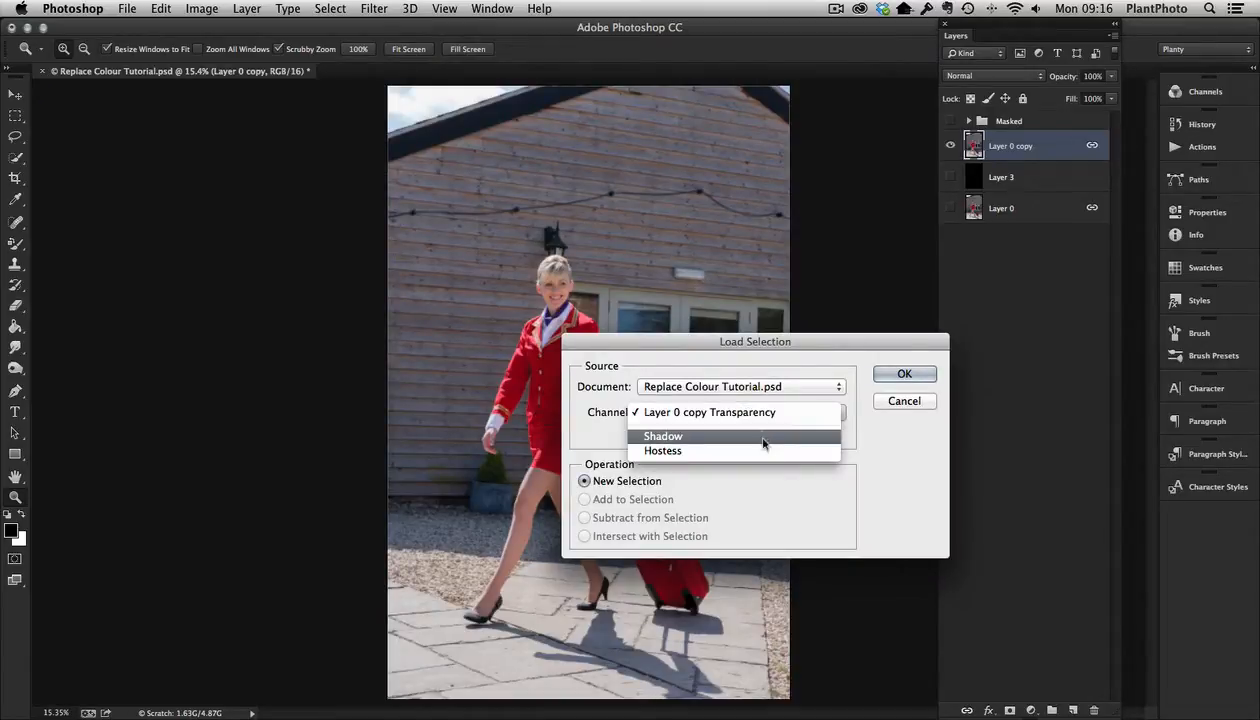
pyautogui.click(762, 450)
pyautogui.click(900, 375)
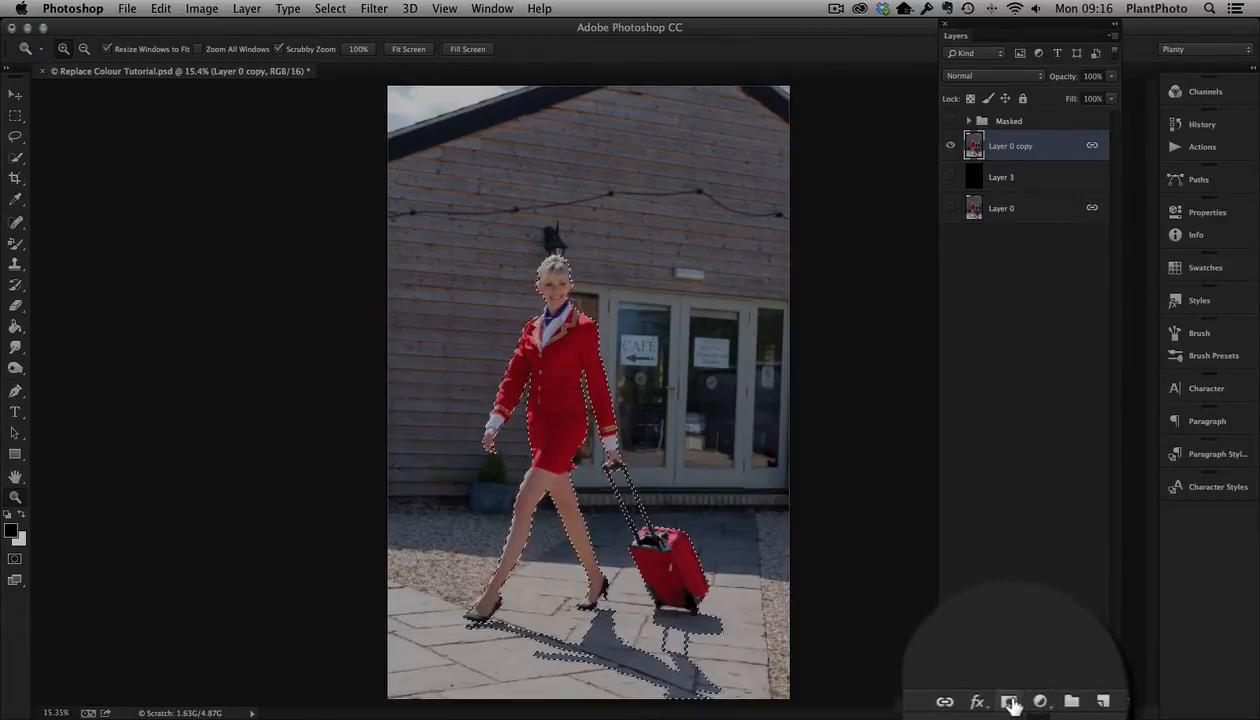
pyautogui.click(1031, 700)
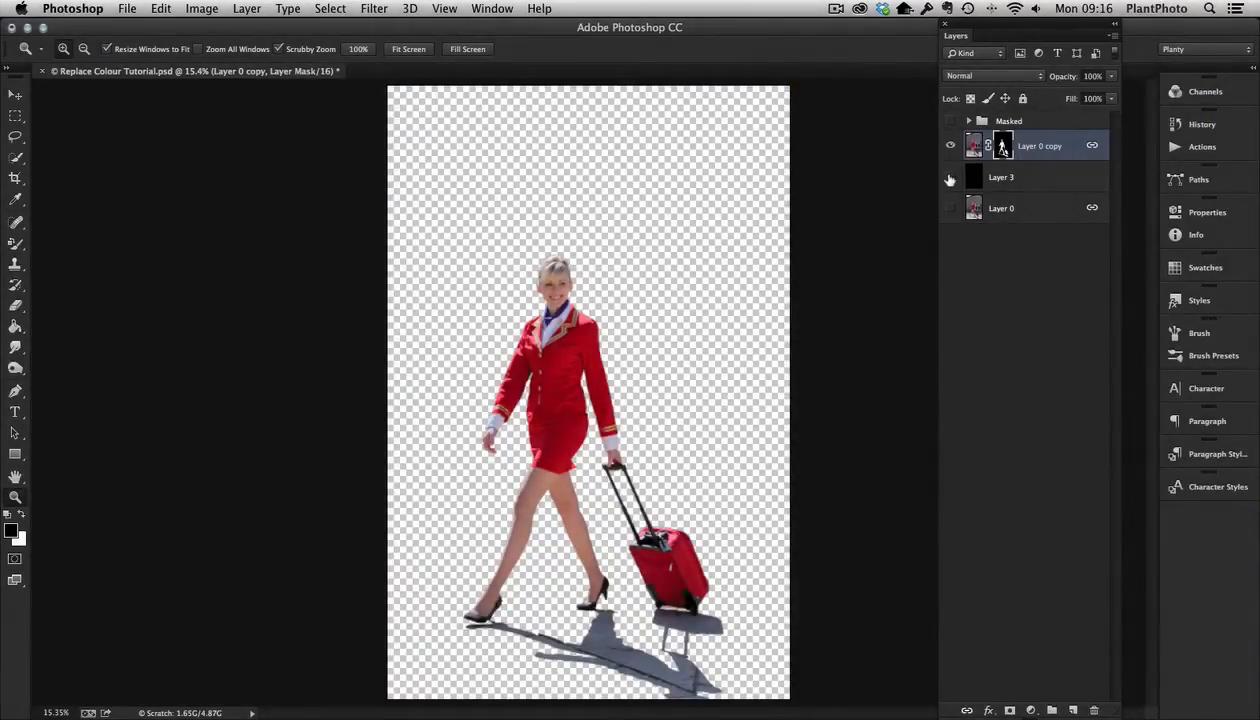
pyautogui.click(950, 177)
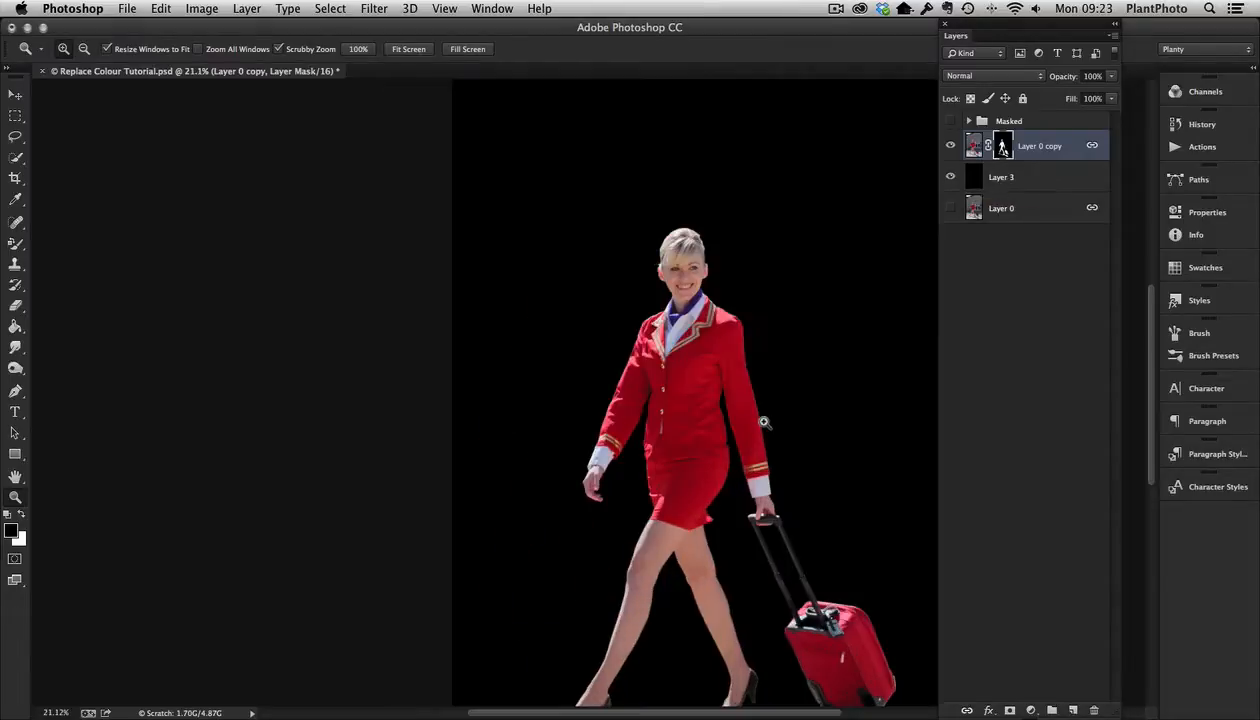
# - Examine the masked hostess up close and look over the Refine Mask settings, cancelling without applying any
pyautogui.moveTo(731, 456); pyautogui.dragTo(763, 497)
pyautogui.click(753, 484)
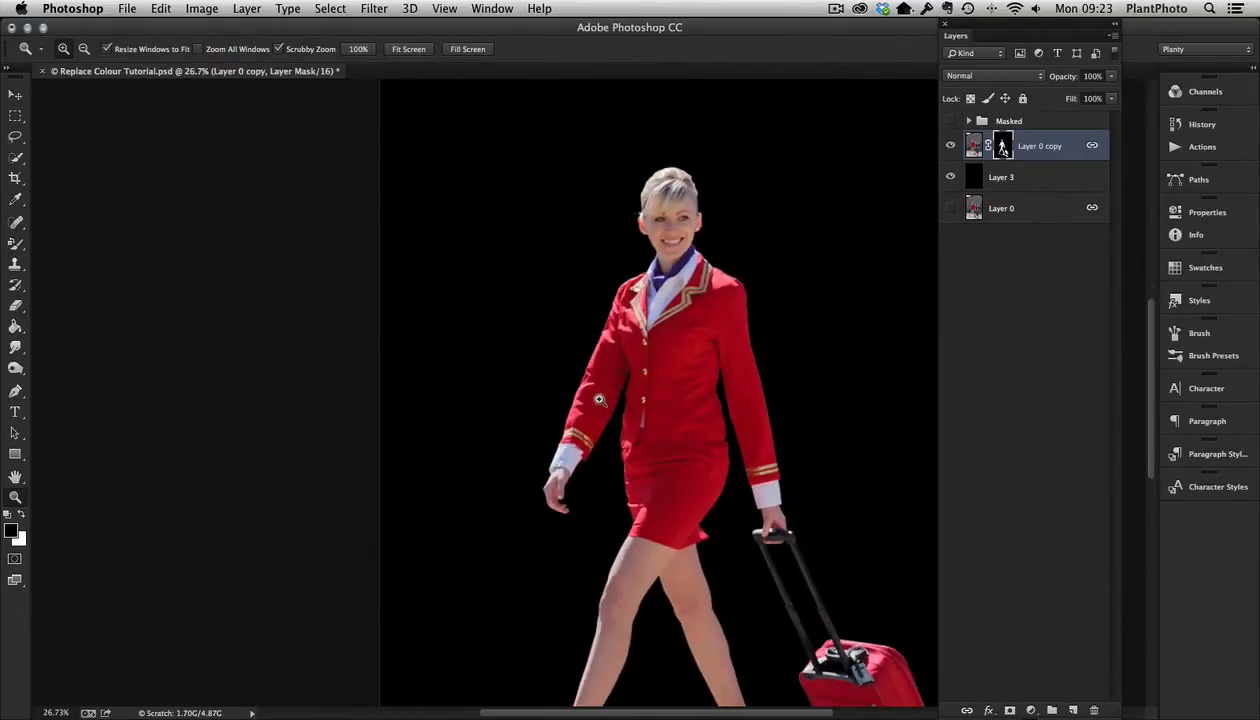
pyautogui.click(330, 8)
pyautogui.click(355, 192)
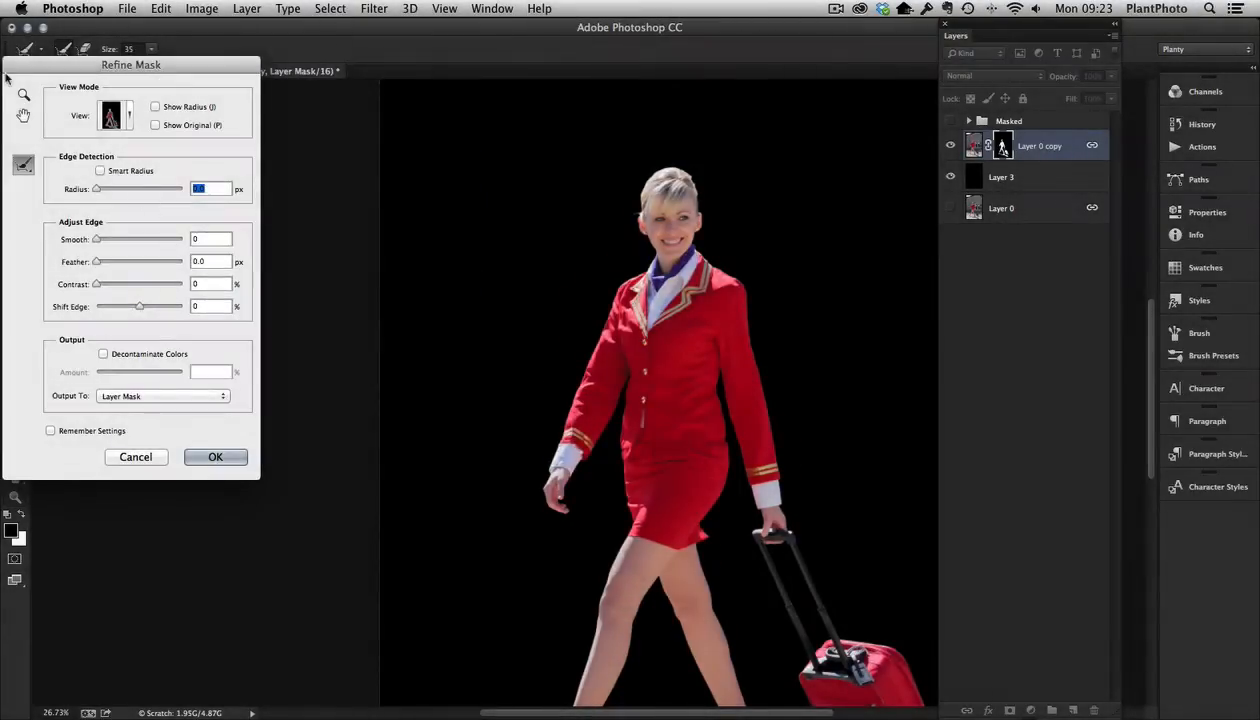
pyautogui.moveTo(26, 68); pyautogui.dragTo(42, 70)
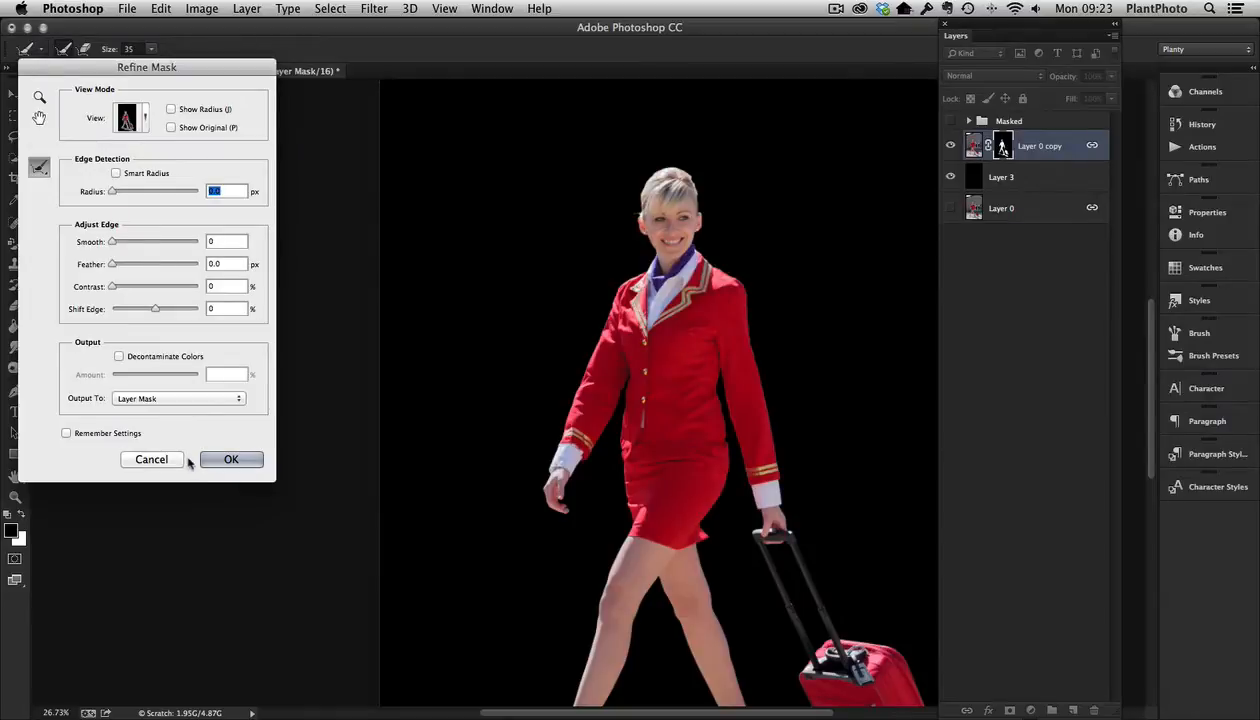
pyautogui.click(179, 459)
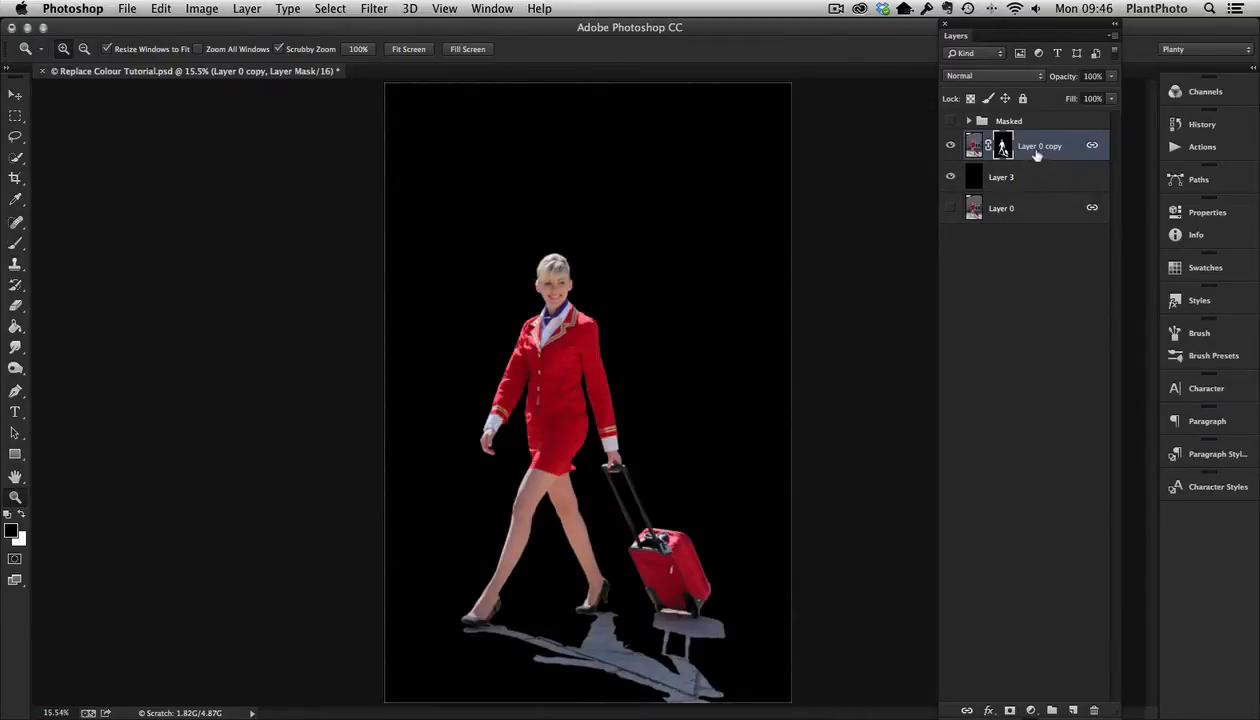
# - Duplicate the image and mask of Layer 0 copy as a new layer and hide the duplicate
pyautogui.press('super+2')
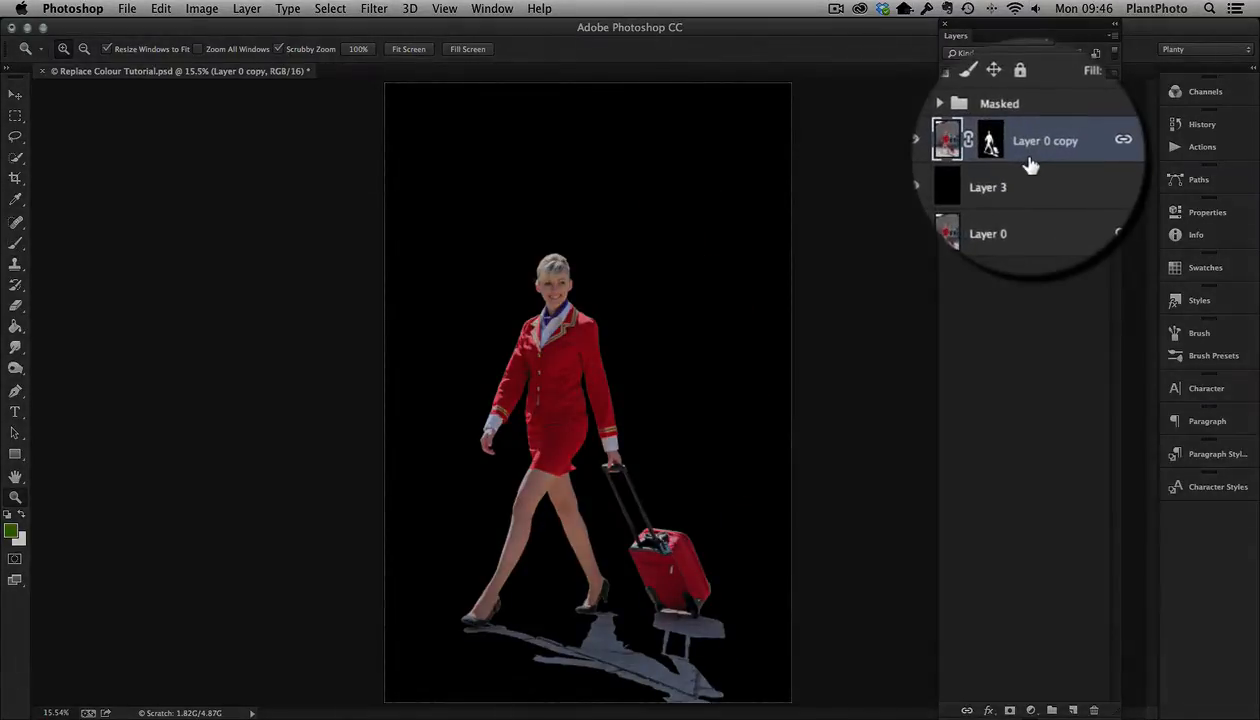
pyautogui.press('super+j')
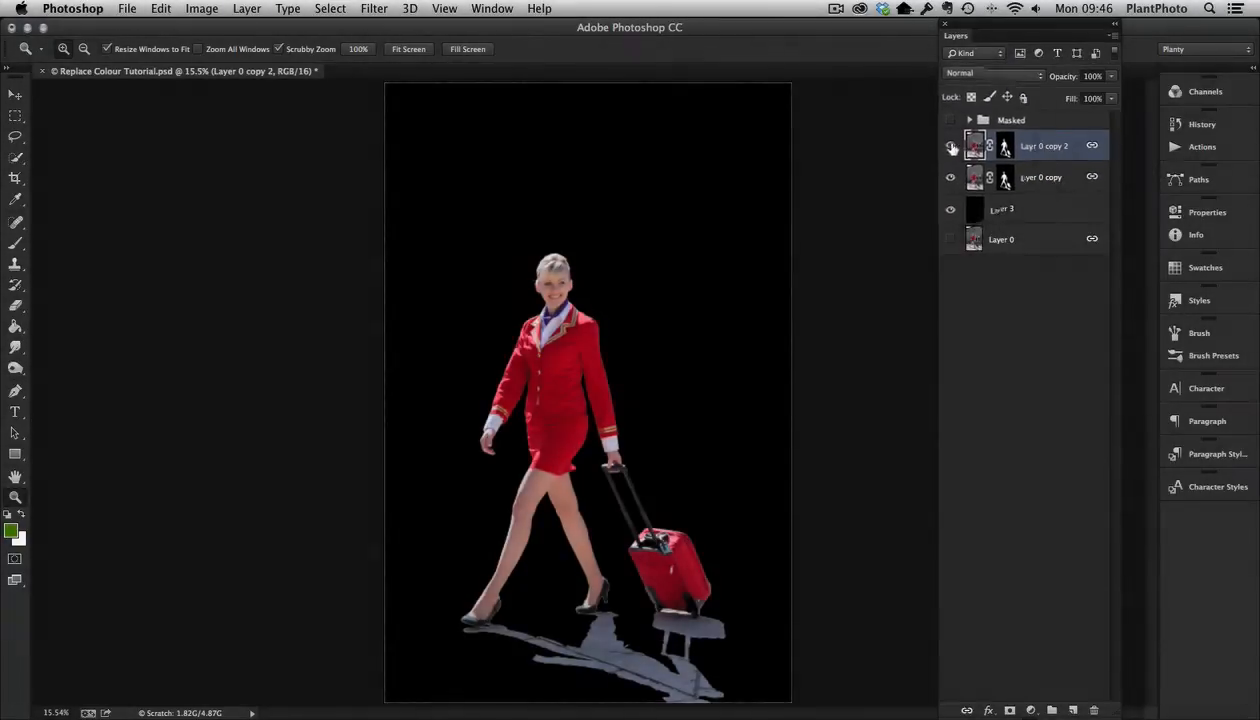
pyautogui.click(950, 147)
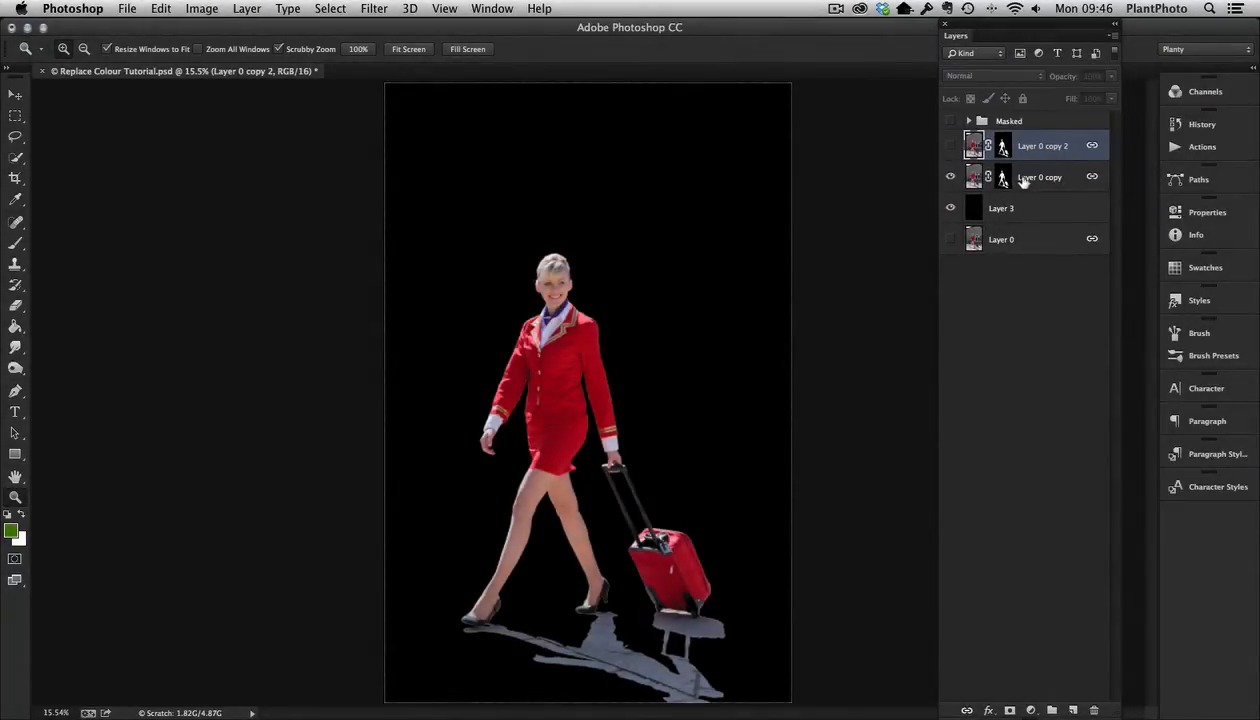
# - Rename Layer 0 copy as Colour Change and make its image, rather than its mask, active
pyautogui.doubleClick(1022, 180)
pyautogui.write('Colour Cha')
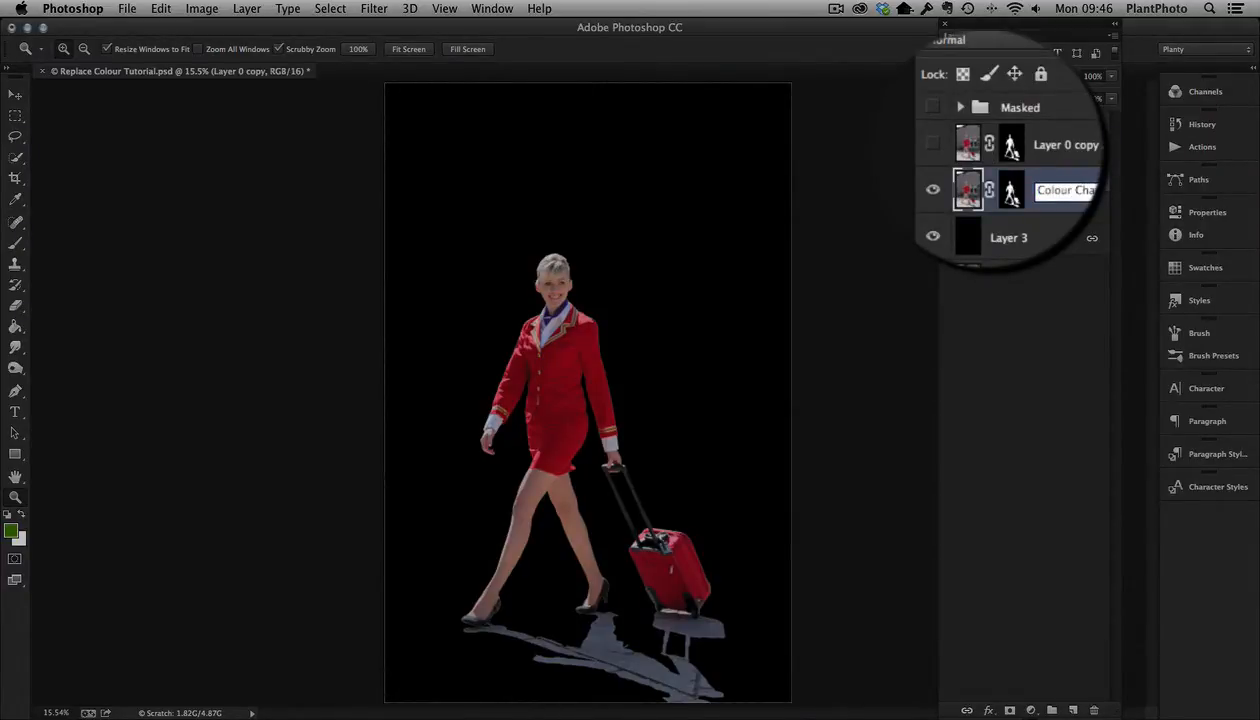
pyautogui.press('Return')
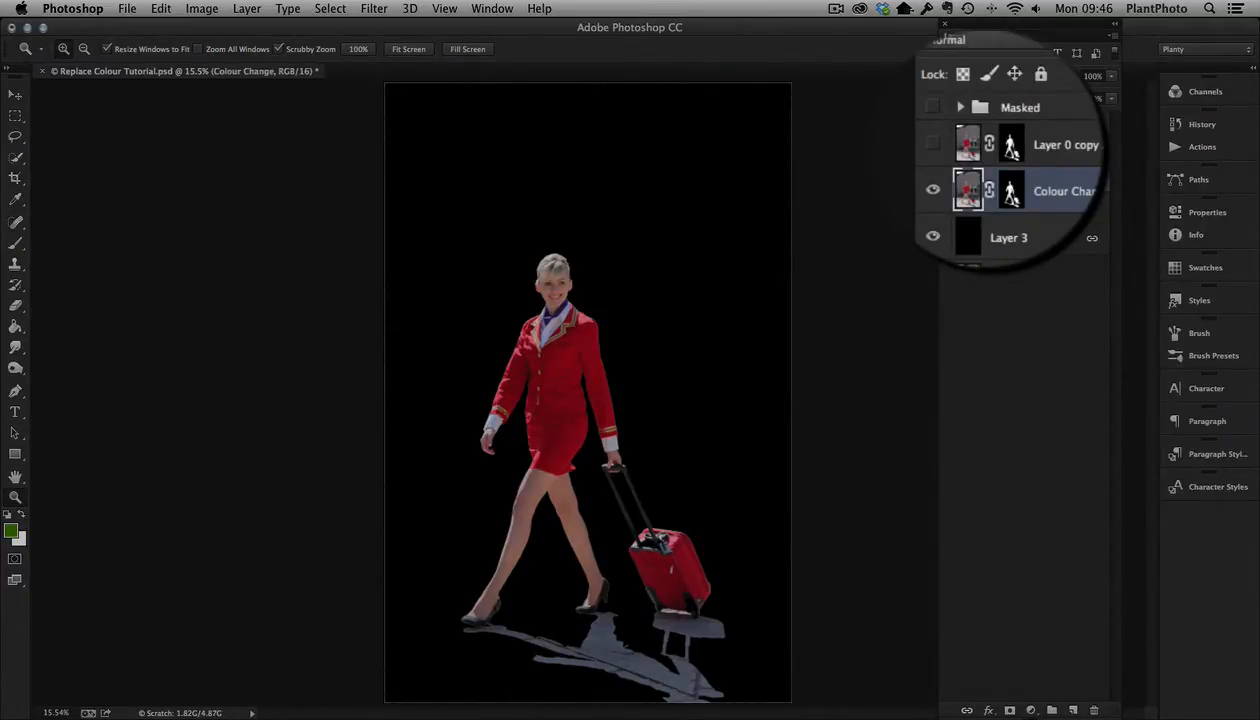
pyautogui.click(1003, 181)
pyautogui.click(974, 181)
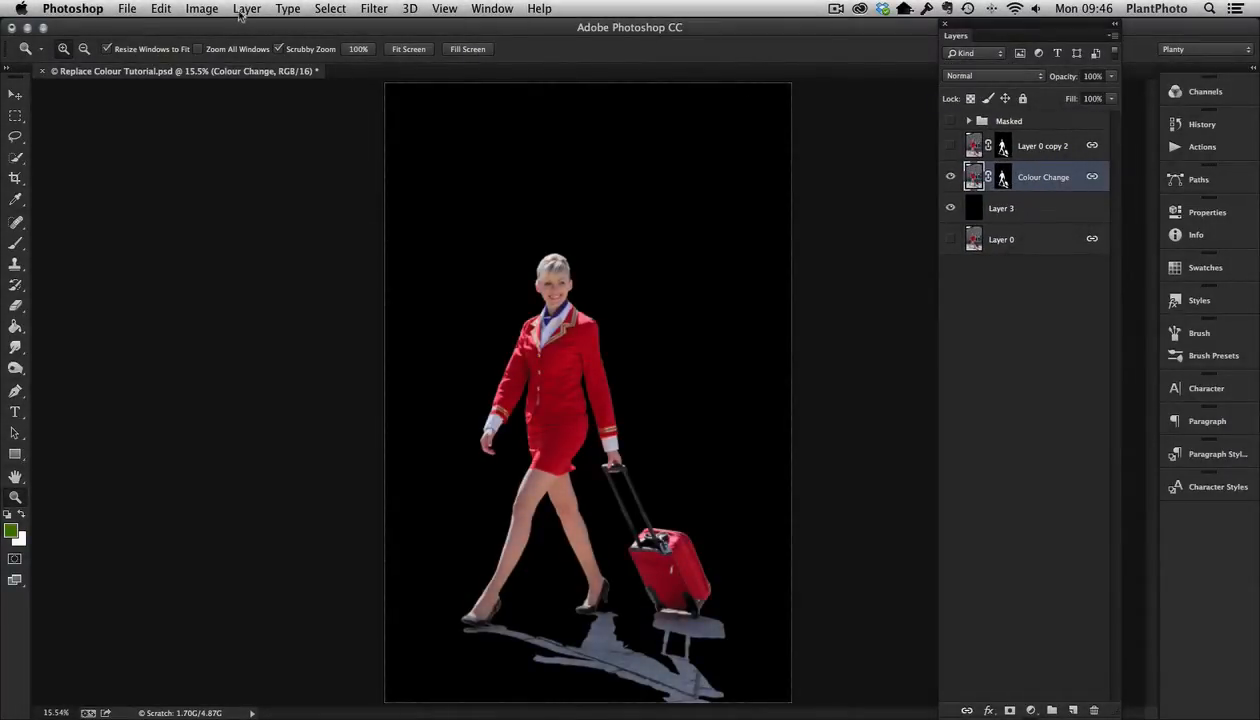
# - Start a Replace Color adjustment on the Colour Change layer and sample the red of the jacket
pyautogui.click(201, 8)
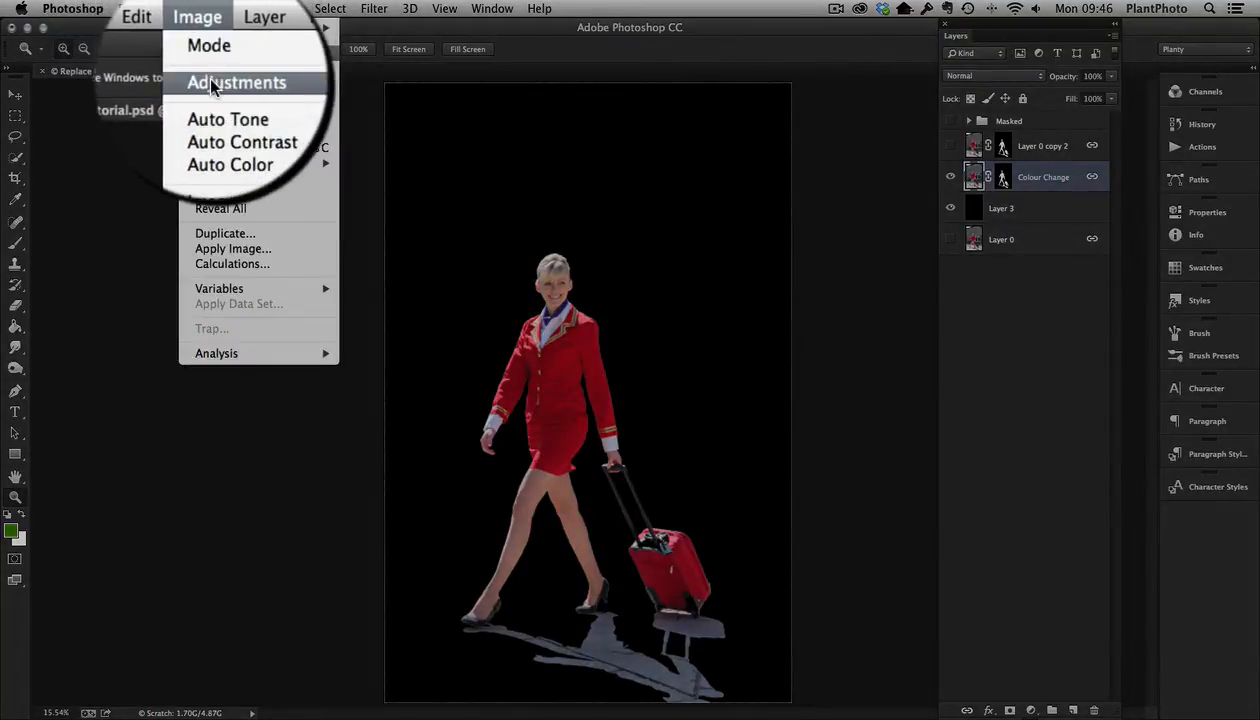
pyautogui.moveTo(240, 53)
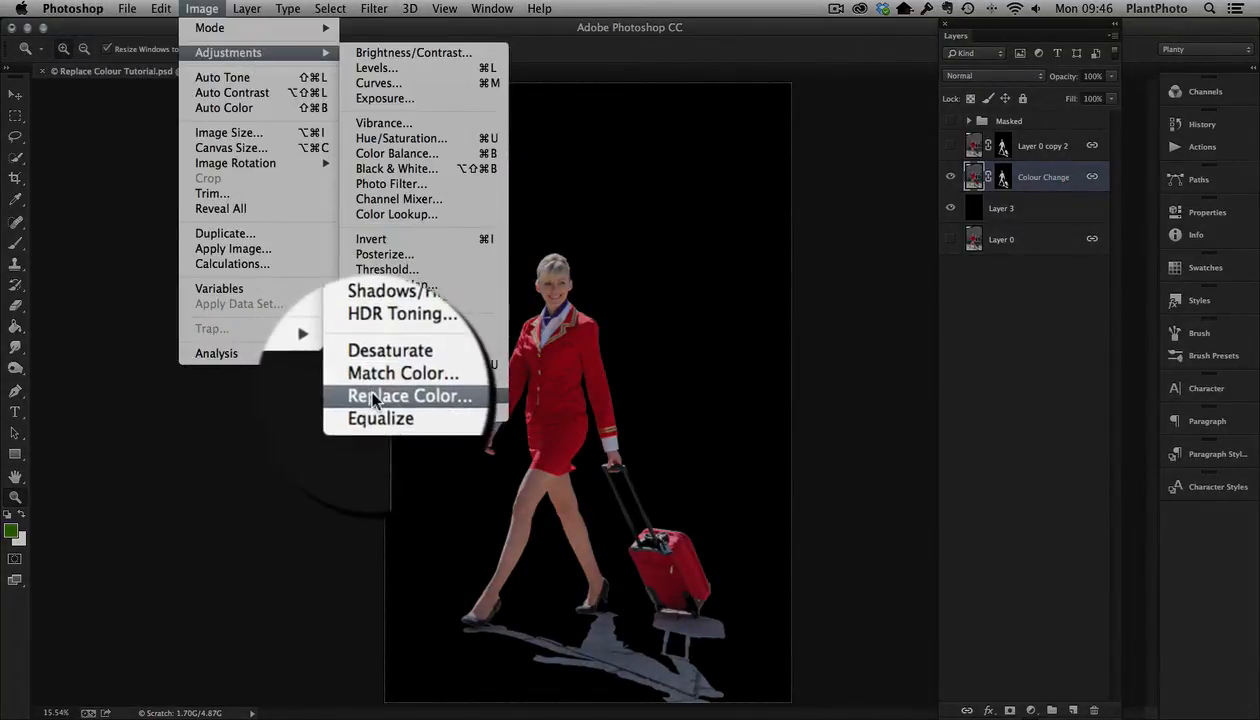
pyautogui.click(372, 398)
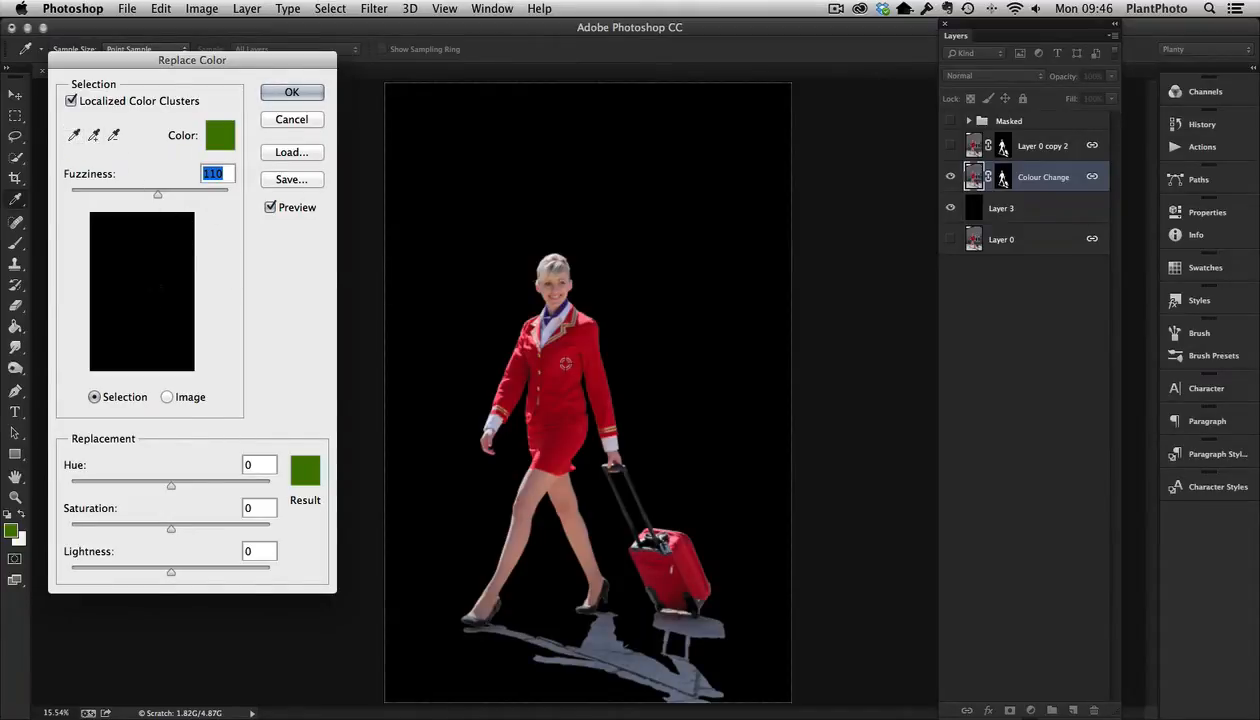
pyautogui.click(563, 364)
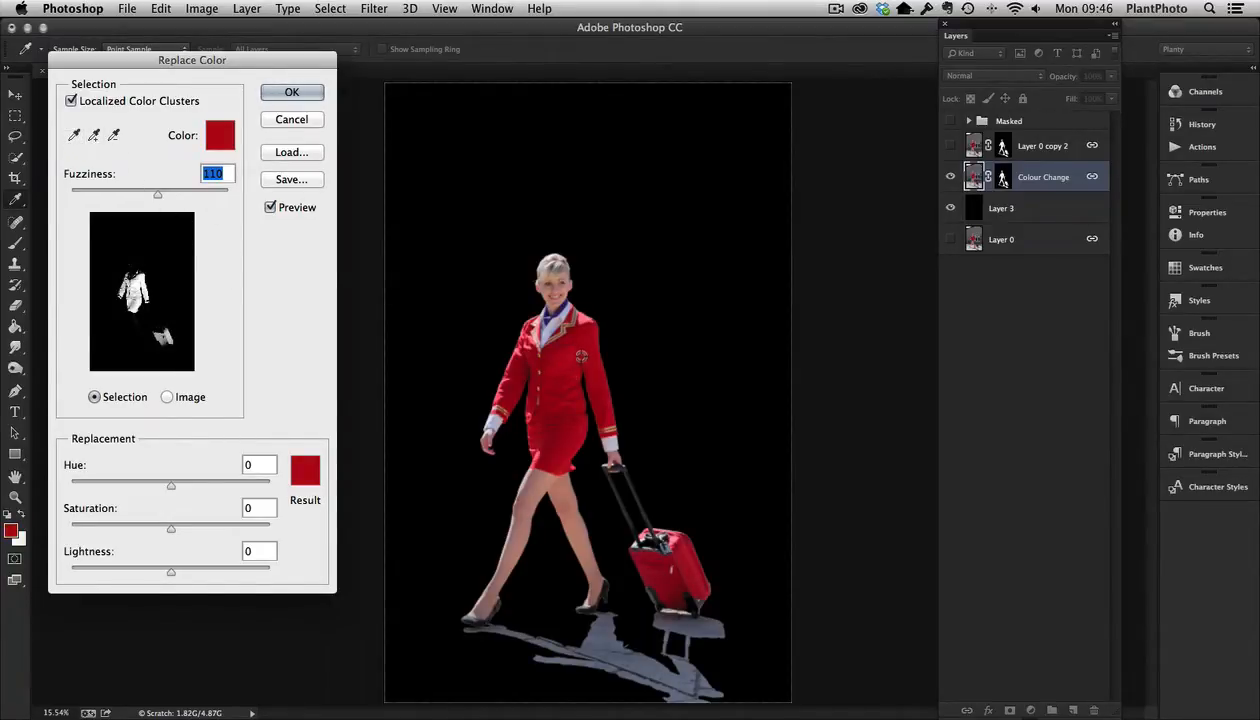
pyautogui.click(548, 412)
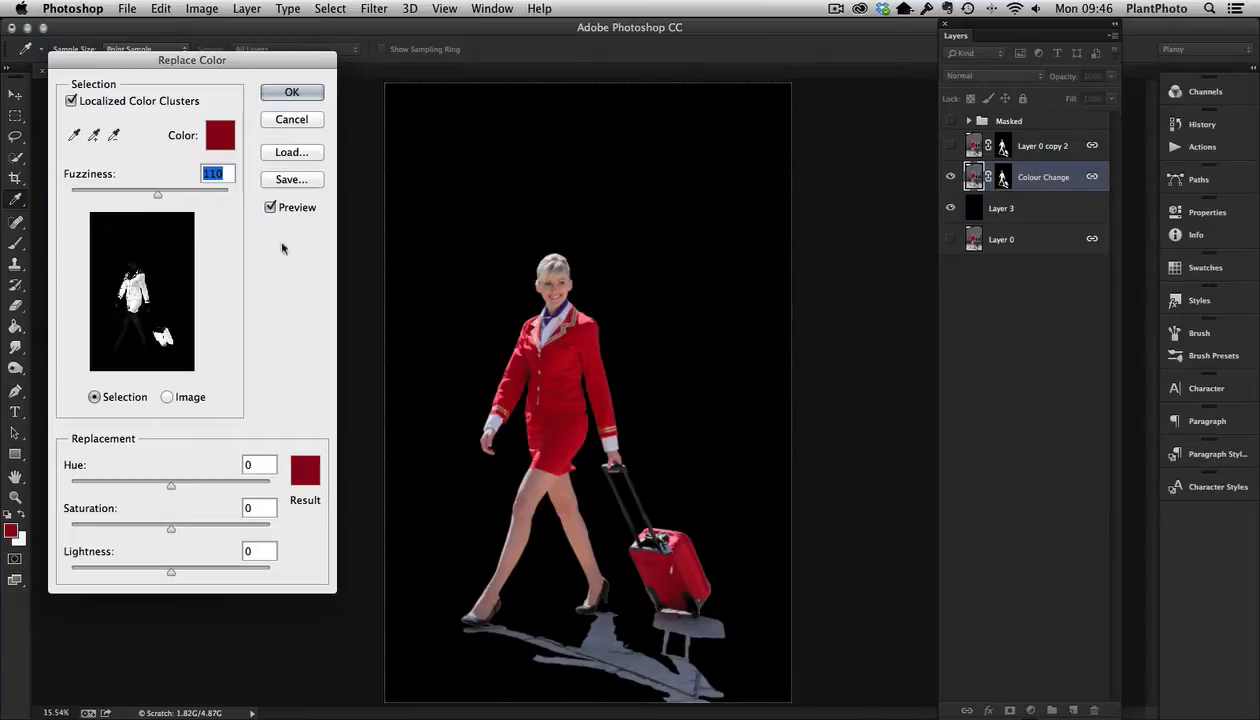
# - Add reds from the lower suitcase, the jacket's lapel and the sleeve cuff to the sampled colours
pyautogui.click(94, 135)
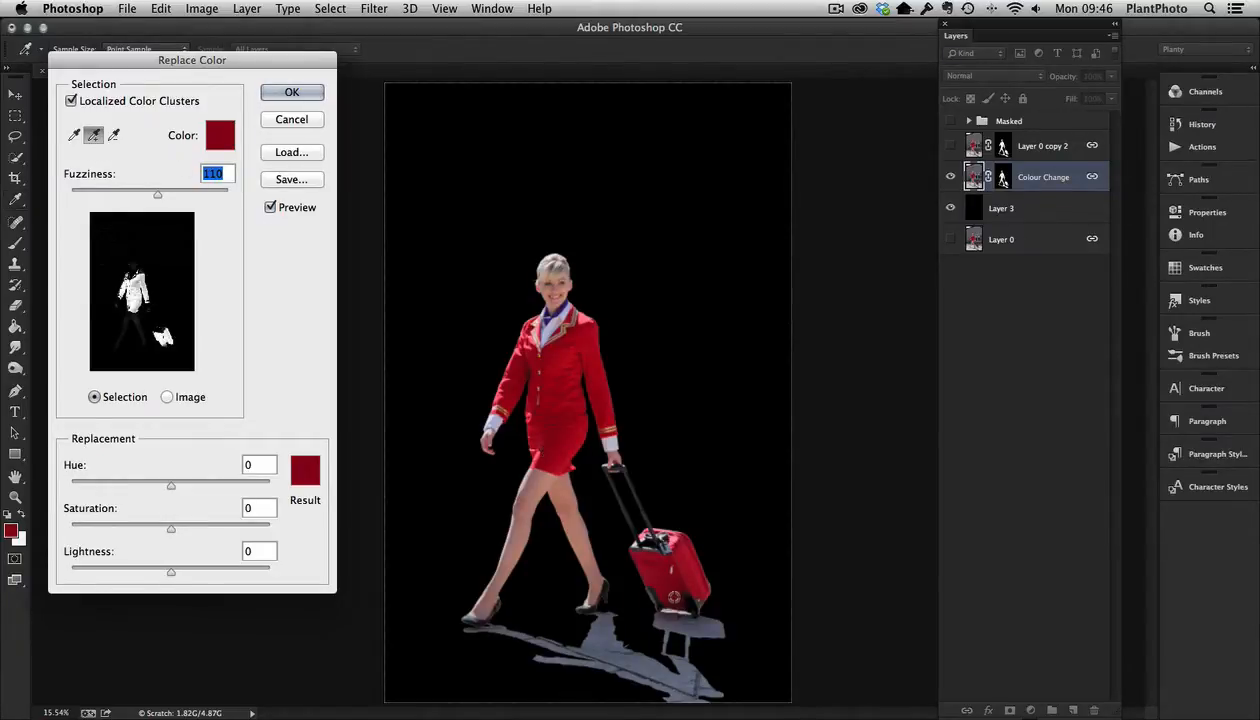
pyautogui.click(675, 592)
pyautogui.click(694, 581)
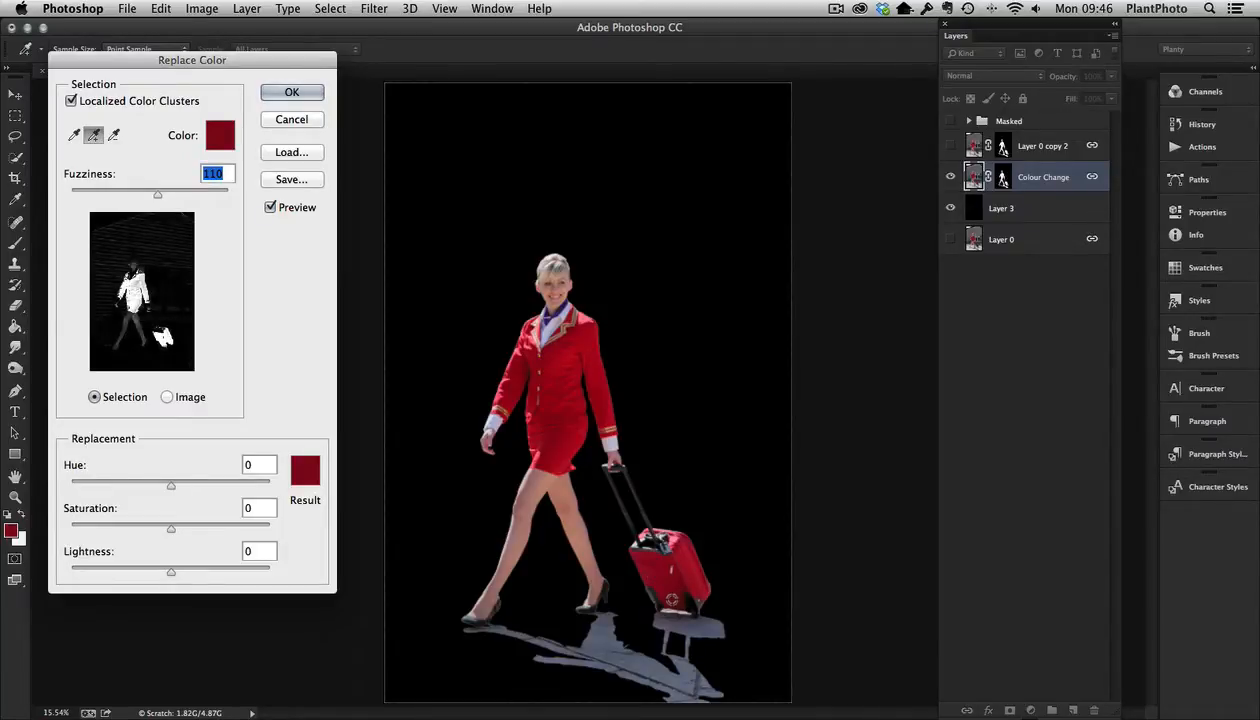
pyautogui.click(676, 597)
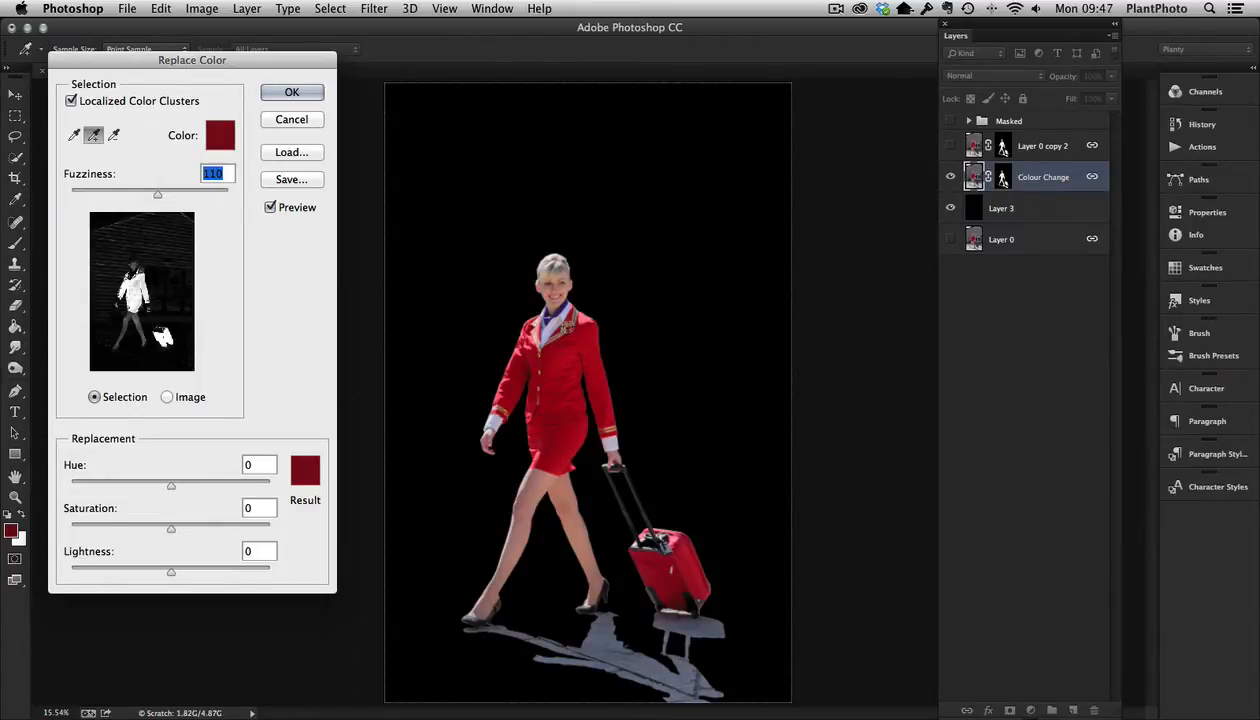
pyautogui.click(576, 320)
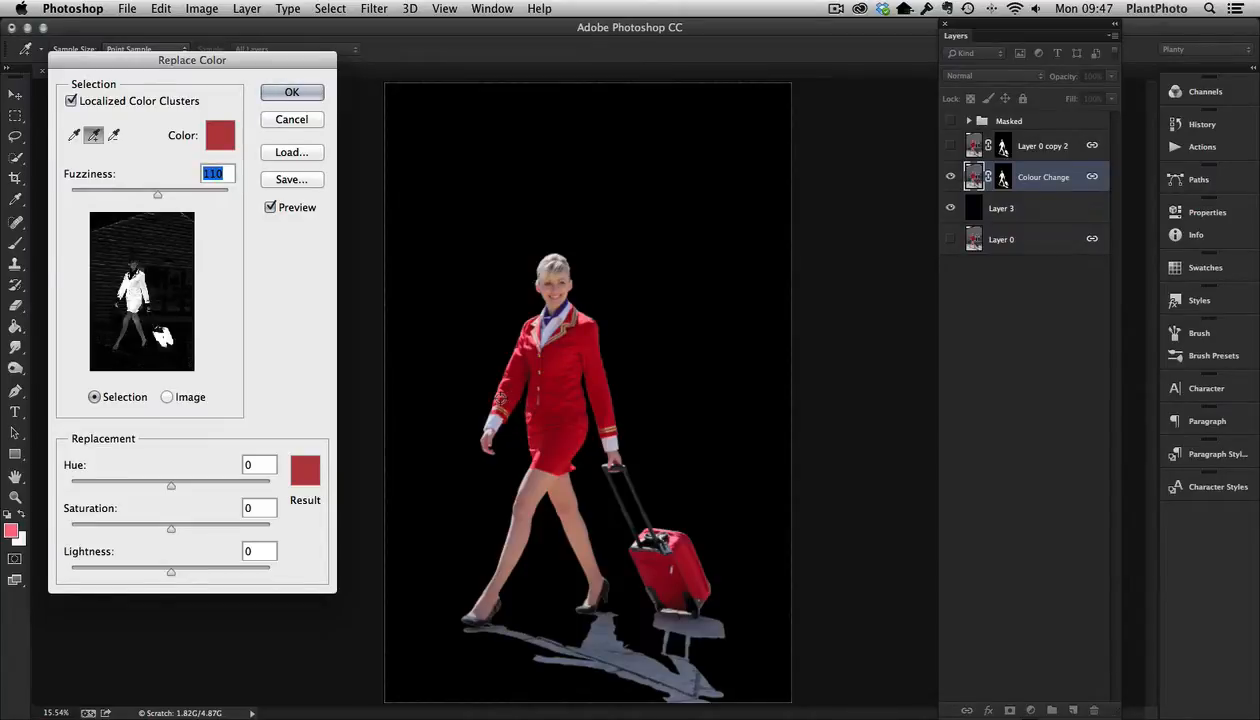
pyautogui.click(502, 397)
# - Lower the fuzziness to 87 and subtract a tone at the suitcase in the selection preview from the sampled colours
pyautogui.moveTo(150, 196); pyautogui.dragTo(145, 196)
pyautogui.click(113, 135)
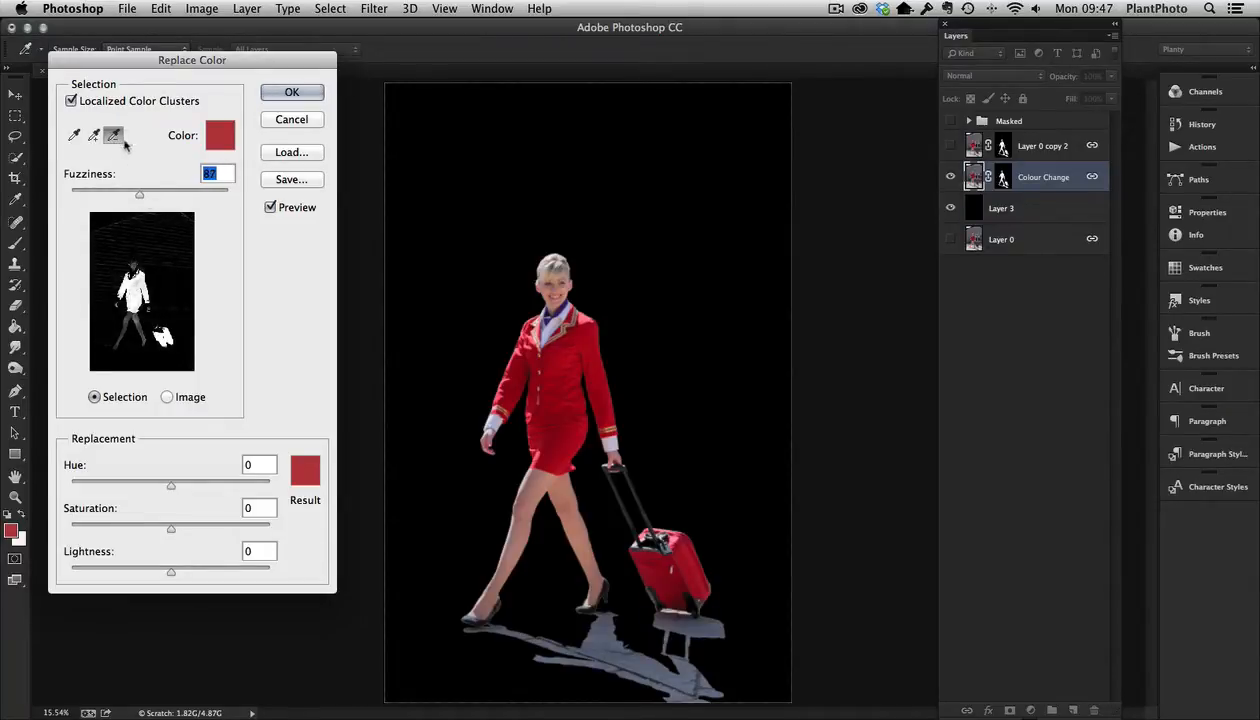
pyautogui.click(162, 330)
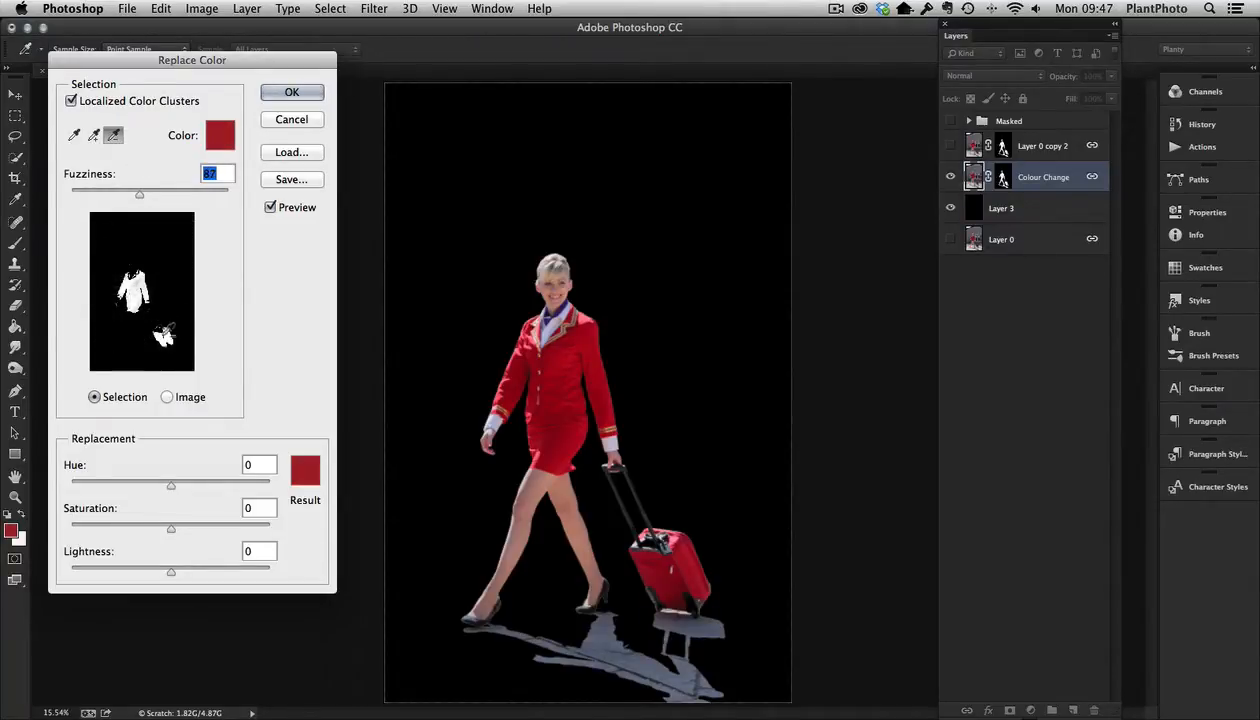
# - Raise the fuzziness to 125, shift the replacement hue to +76 for green, and apply the colour replacement
pyautogui.moveTo(140, 198); pyautogui.dragTo(168, 197)
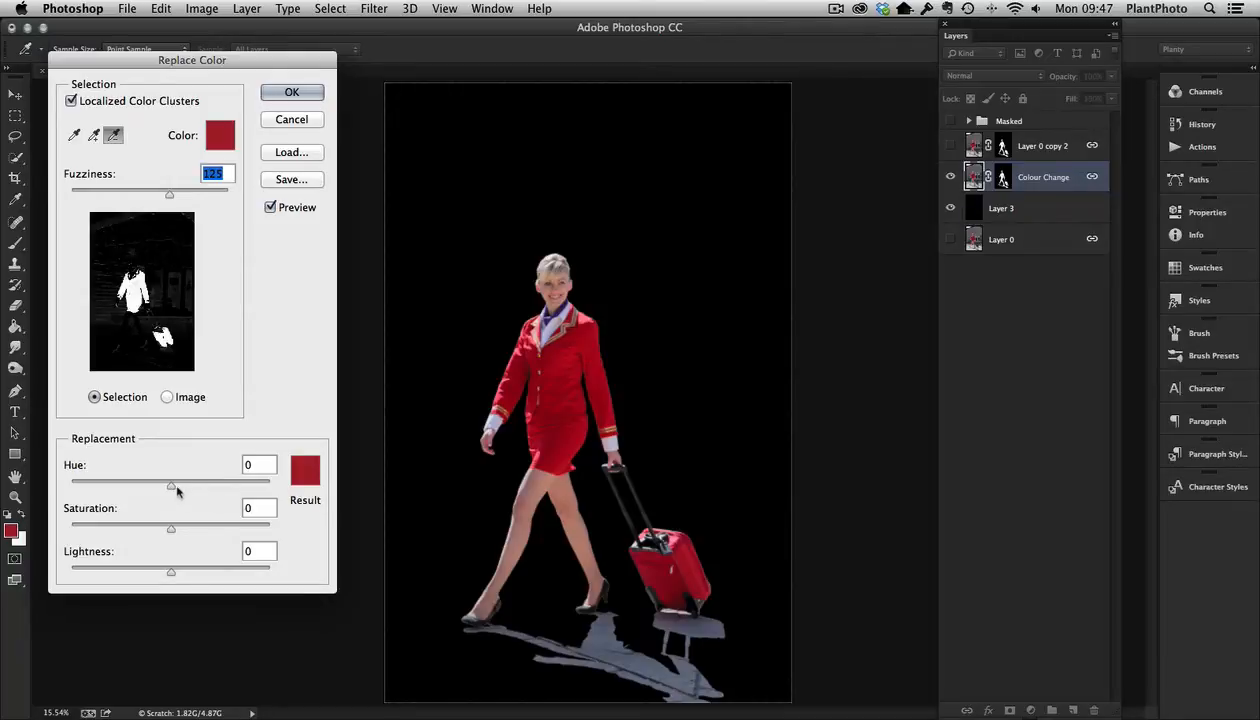
pyautogui.moveTo(171, 488); pyautogui.dragTo(212, 488)
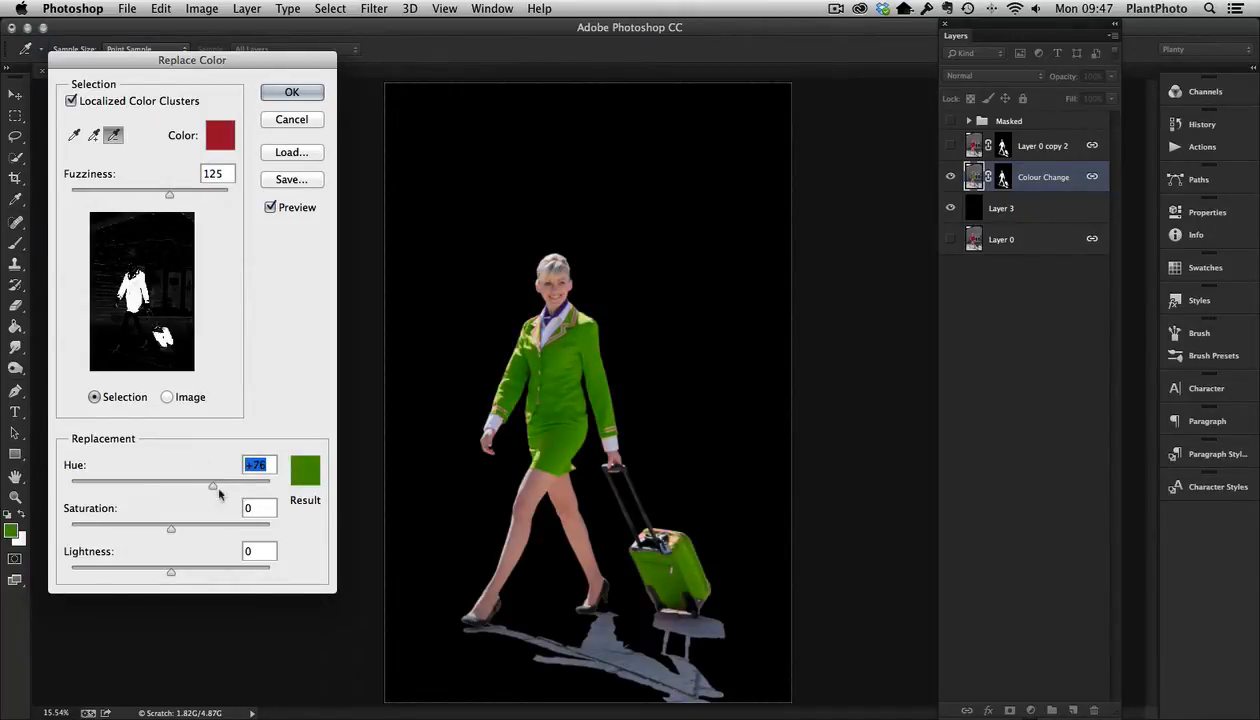
pyautogui.click(292, 92)
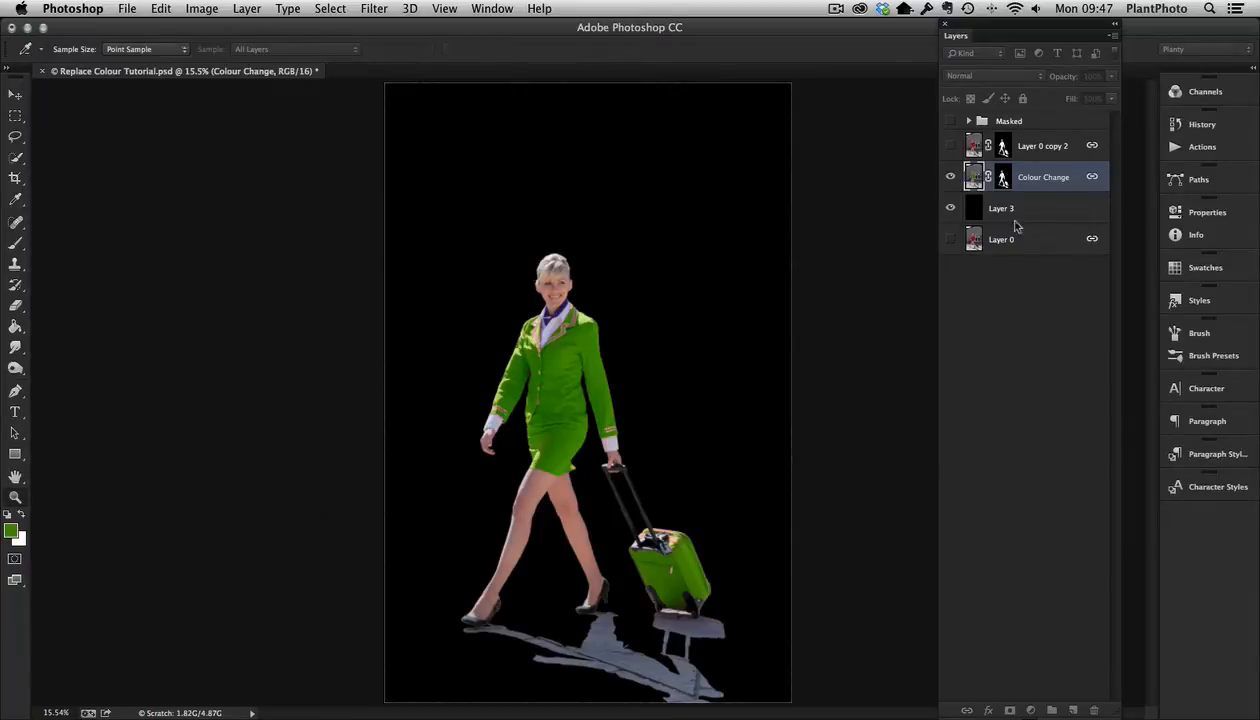
# - Paint black over the green-tinted fingers of the hostess's free hand on the Colour Change layer with a 35-pixel brush
pyautogui.moveTo(545, 425); pyautogui.dragTo(589, 303)
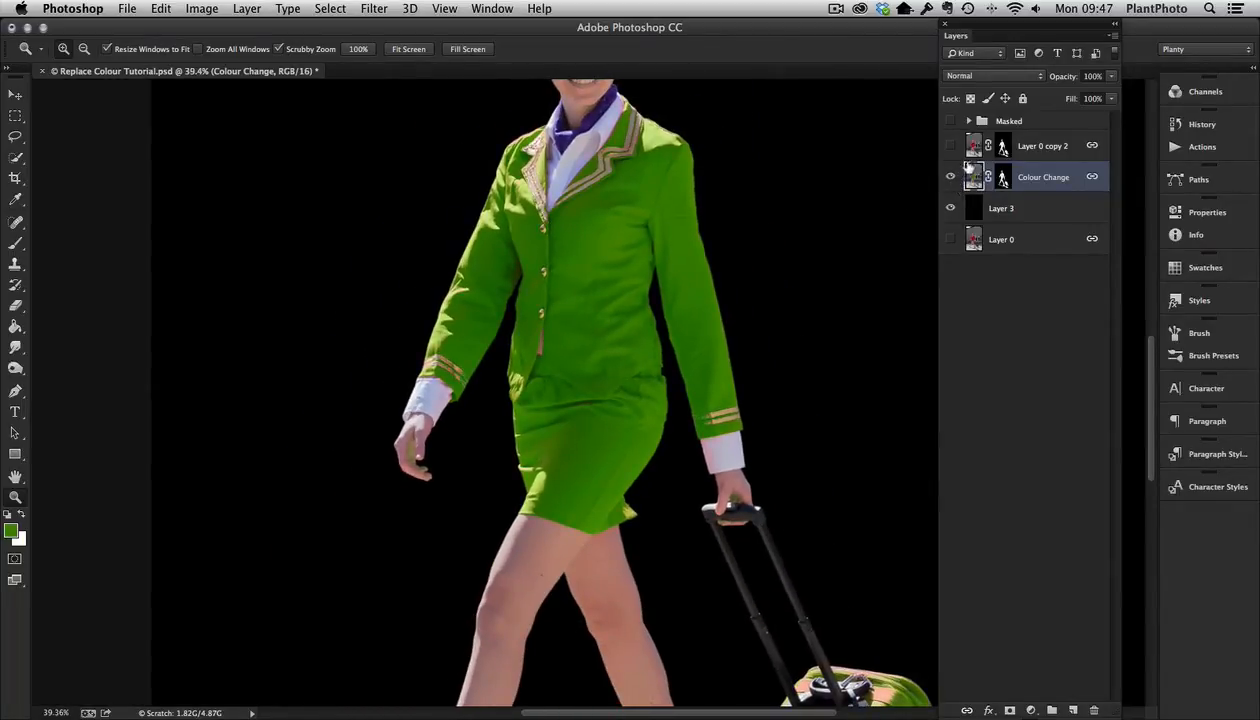
pyautogui.moveTo(416, 478); pyautogui.dragTo(497, 447)
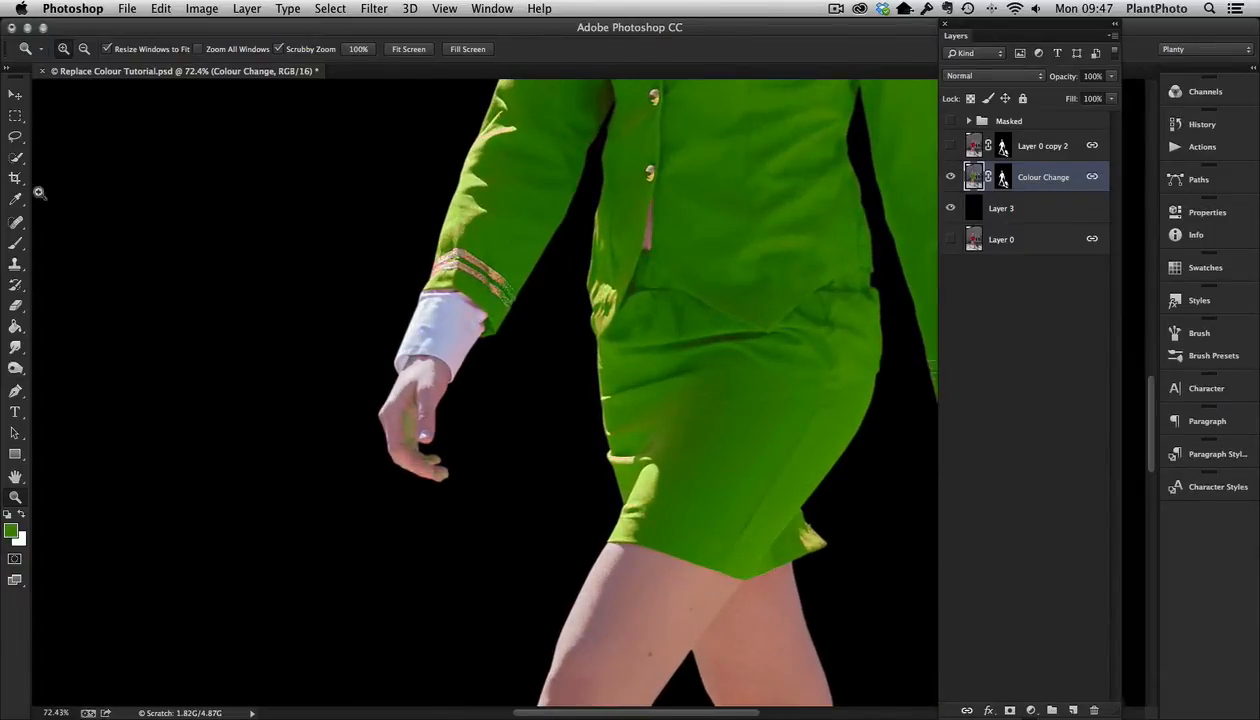
pyautogui.click(16, 243)
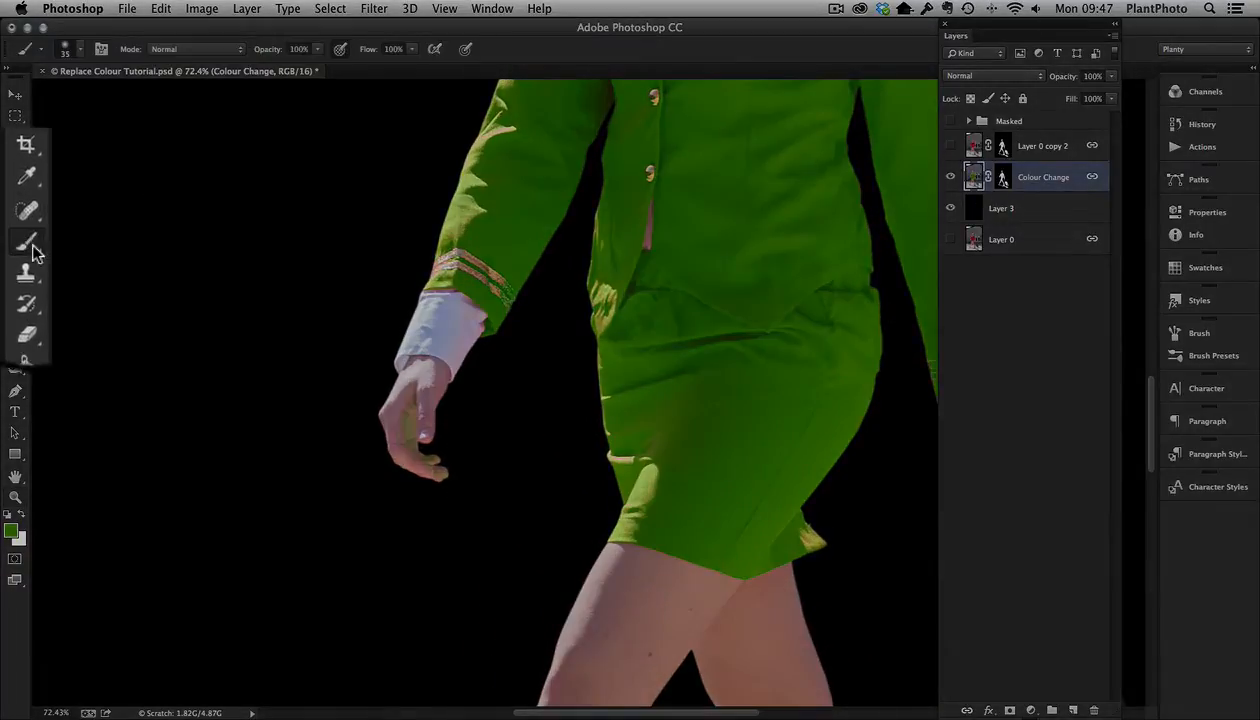
pyautogui.click(12, 516)
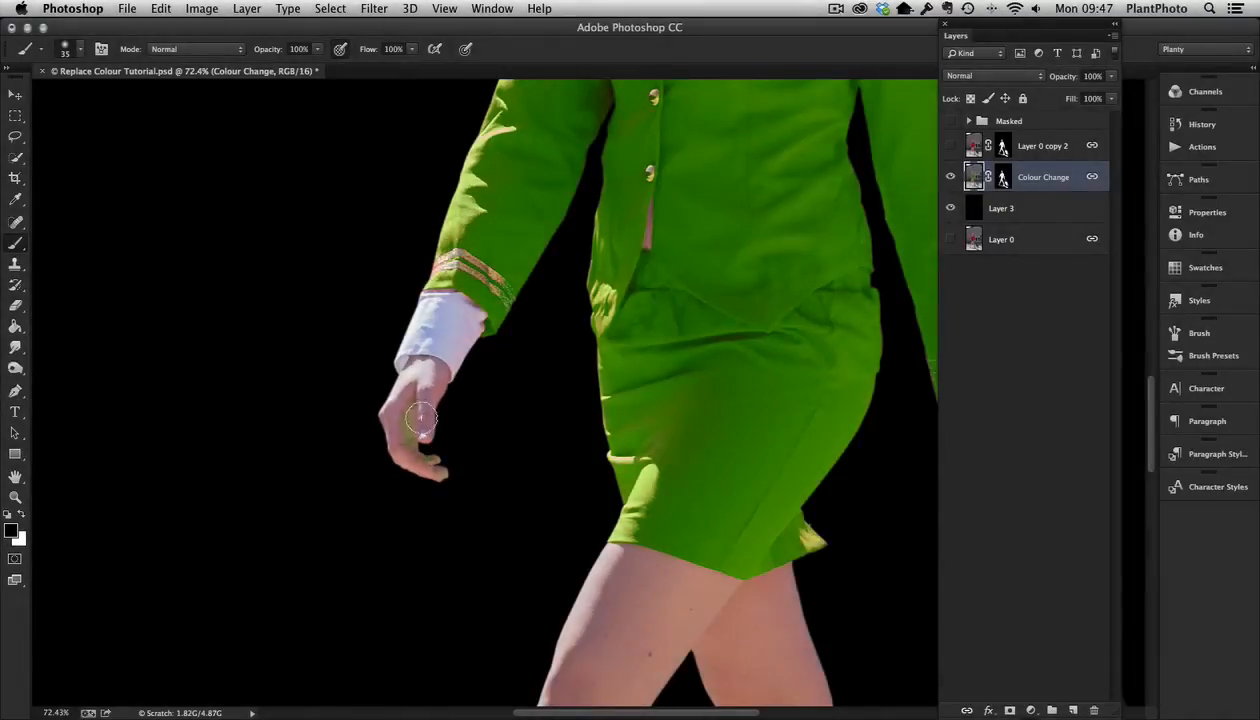
pyautogui.moveTo(418, 424)
pyautogui.mouseDown()
pyautogui.moveTo(427, 463)
pyautogui.moveTo(417, 419)
pyautogui.moveTo(419, 466)
pyautogui.moveTo(443, 468)
pyautogui.moveTo(419, 418)
pyautogui.moveTo(418, 466)
pyautogui.moveTo(389, 441)
pyautogui.moveTo(390, 421)
pyautogui.moveTo(398, 464)
pyautogui.moveTo(383, 416)
pyautogui.moveTo(428, 434)
pyautogui.moveTo(389, 414)
pyautogui.moveTo(439, 416)
pyautogui.mouseUp()
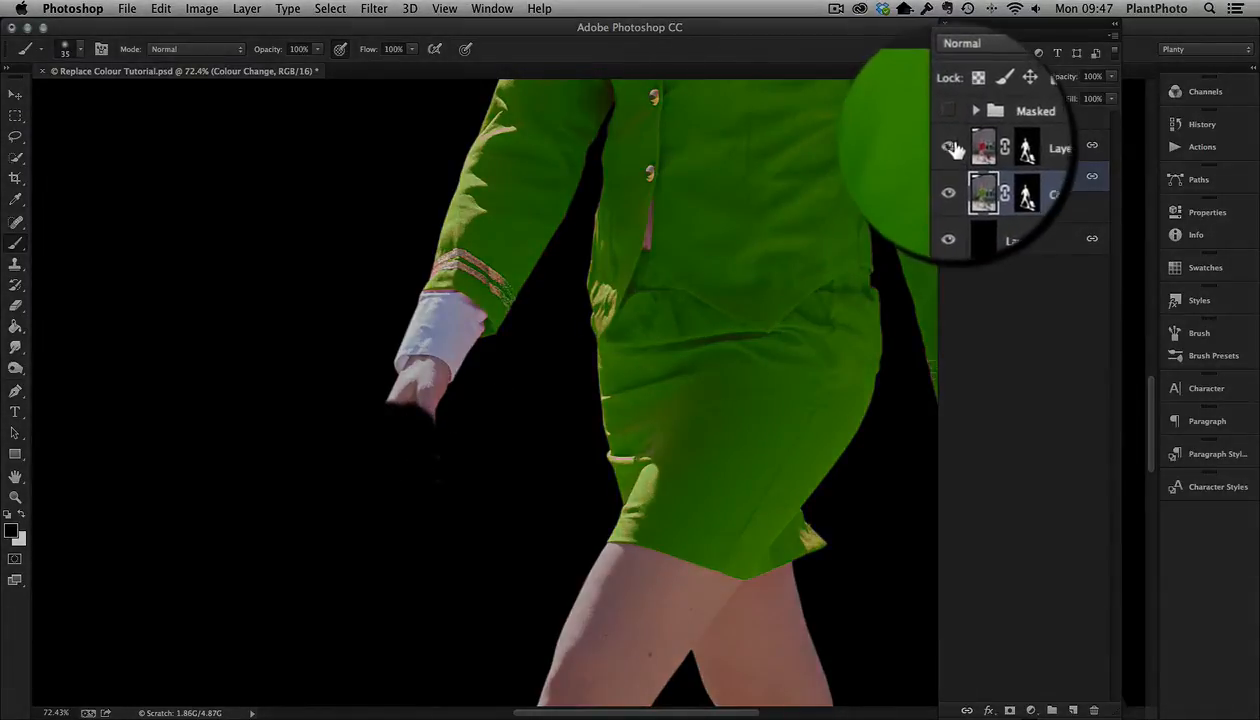
# - Show Layer 0 copy 2, delete its layer mask, and give it a new black mask that hides the whole layer
pyautogui.click(952, 150)
pyautogui.click(1003, 150)
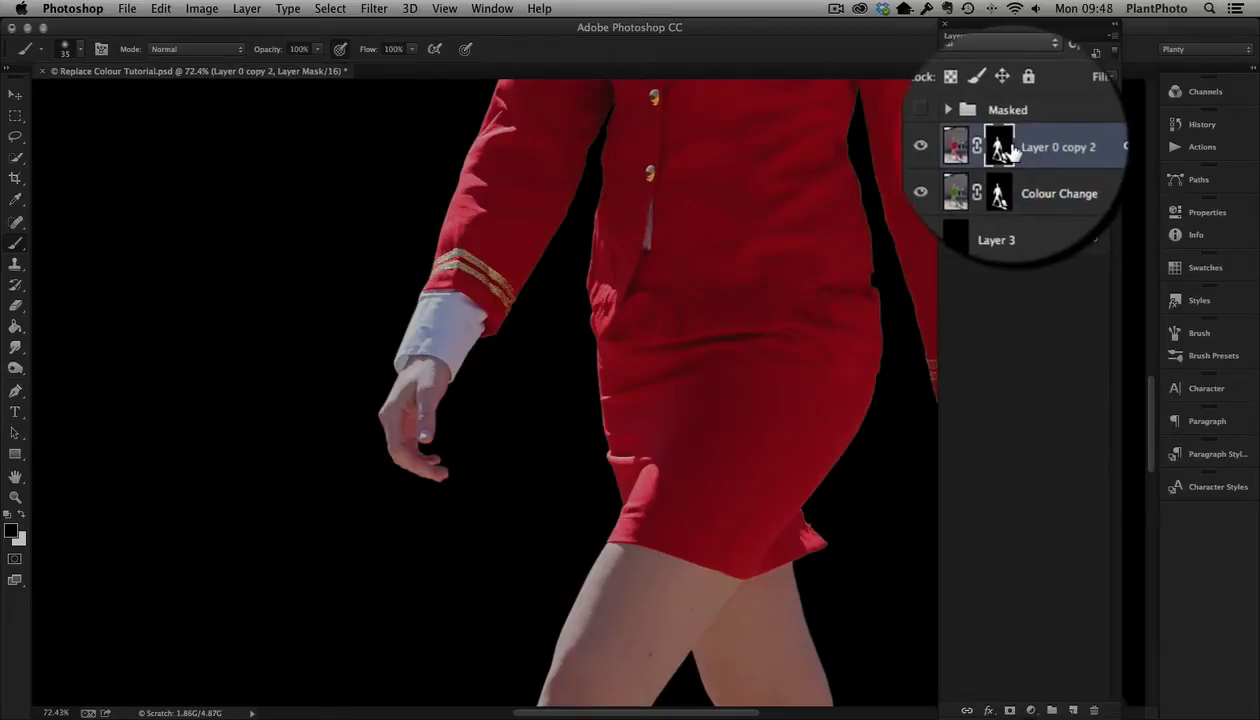
pyautogui.rightClick(1003, 148)
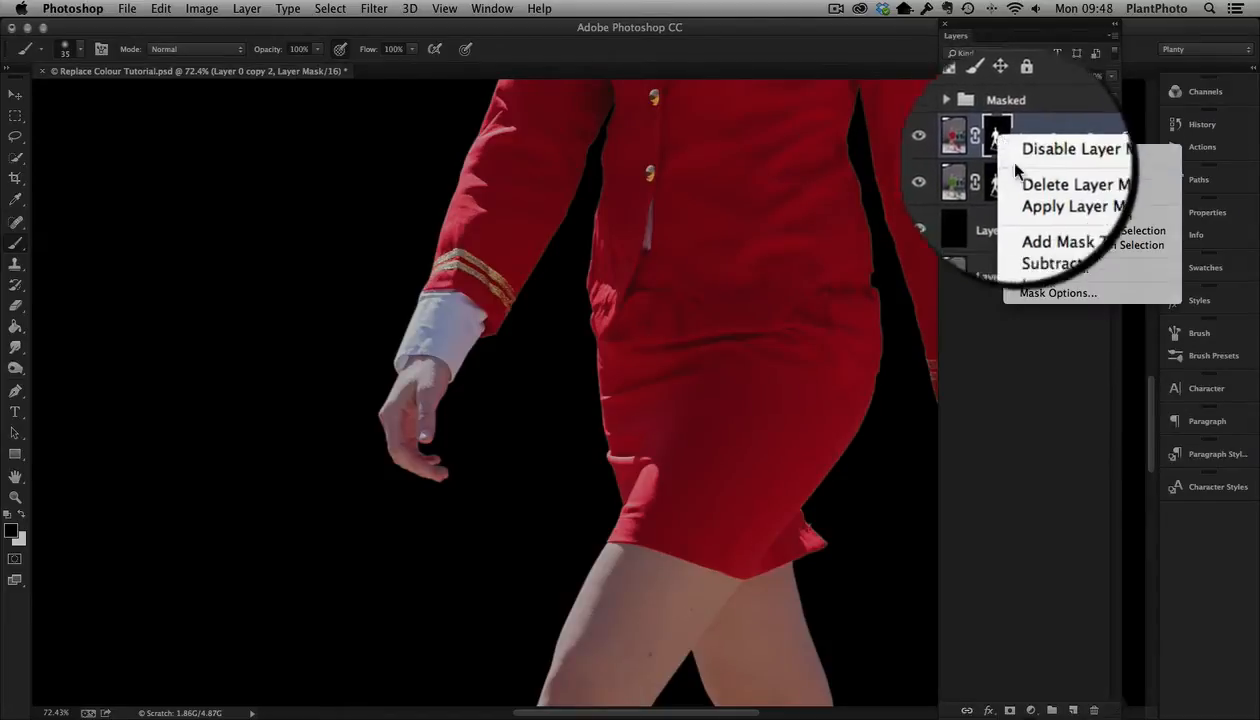
pyautogui.click(1030, 175)
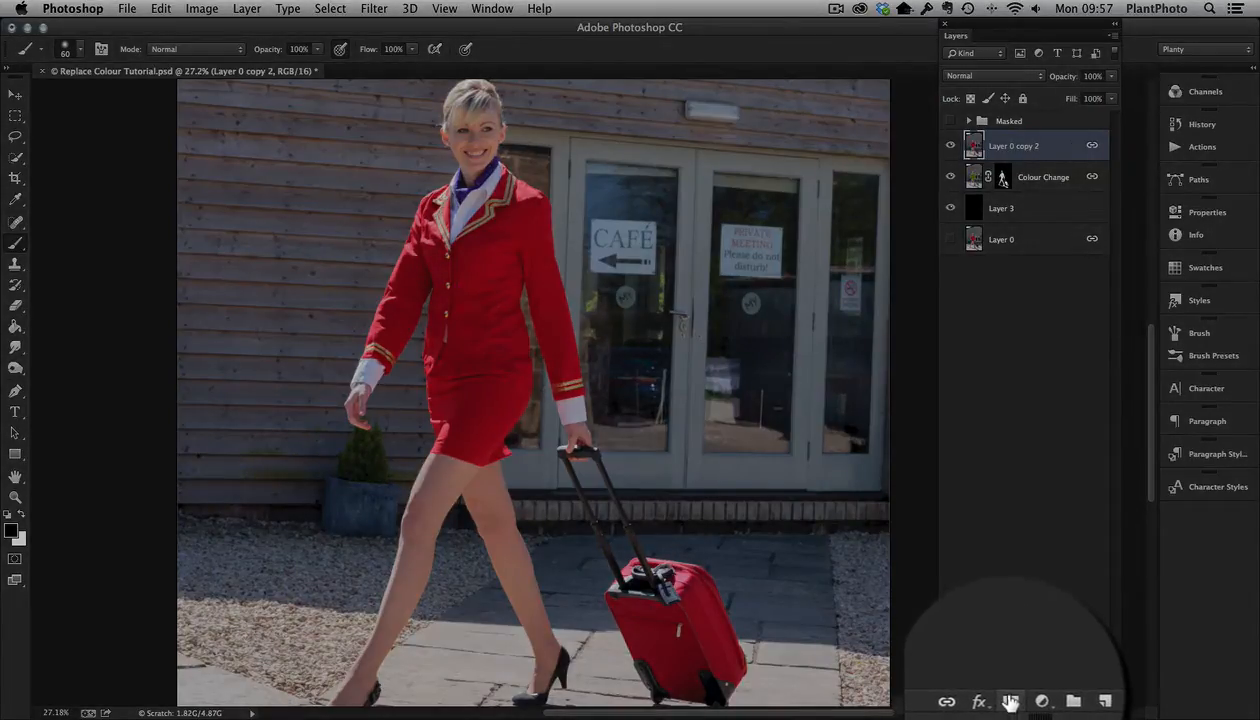
pyautogui.click(1010, 705)
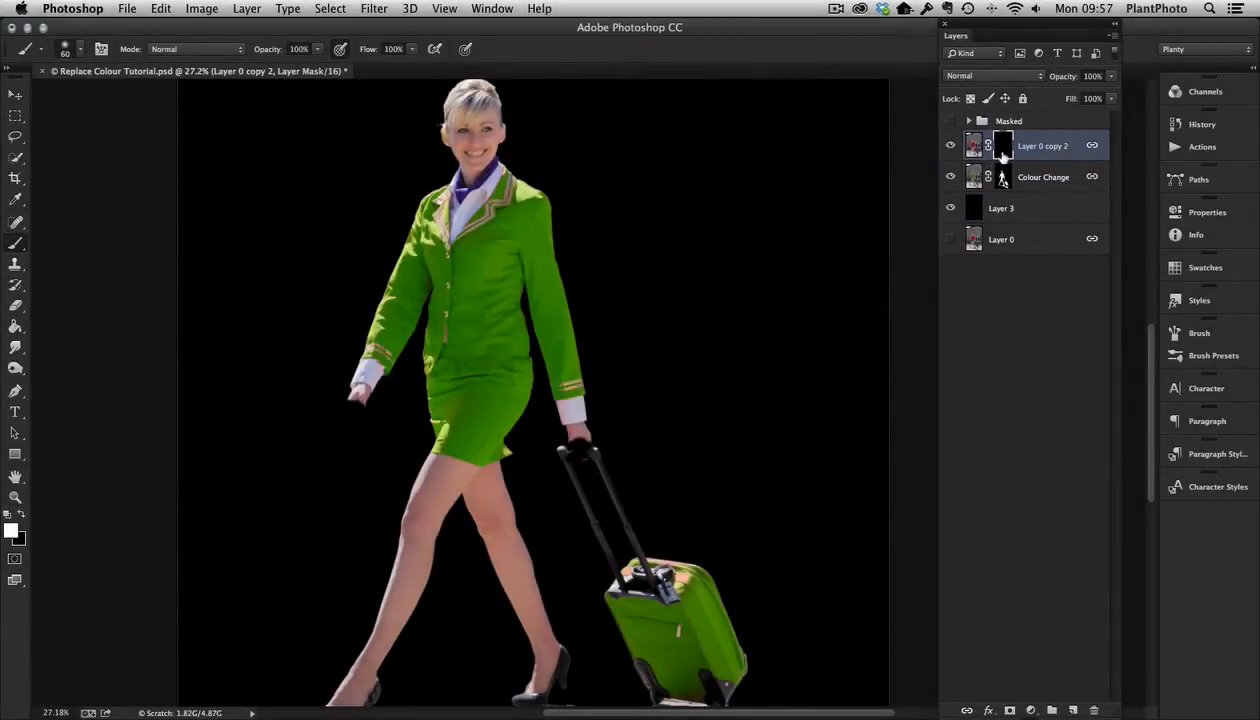
# - Load the saved refined Hostess channel as a new selection while Layer 0 copy 2's mask is active
pyautogui.click(375, 9)
pyautogui.moveTo(330, 9)
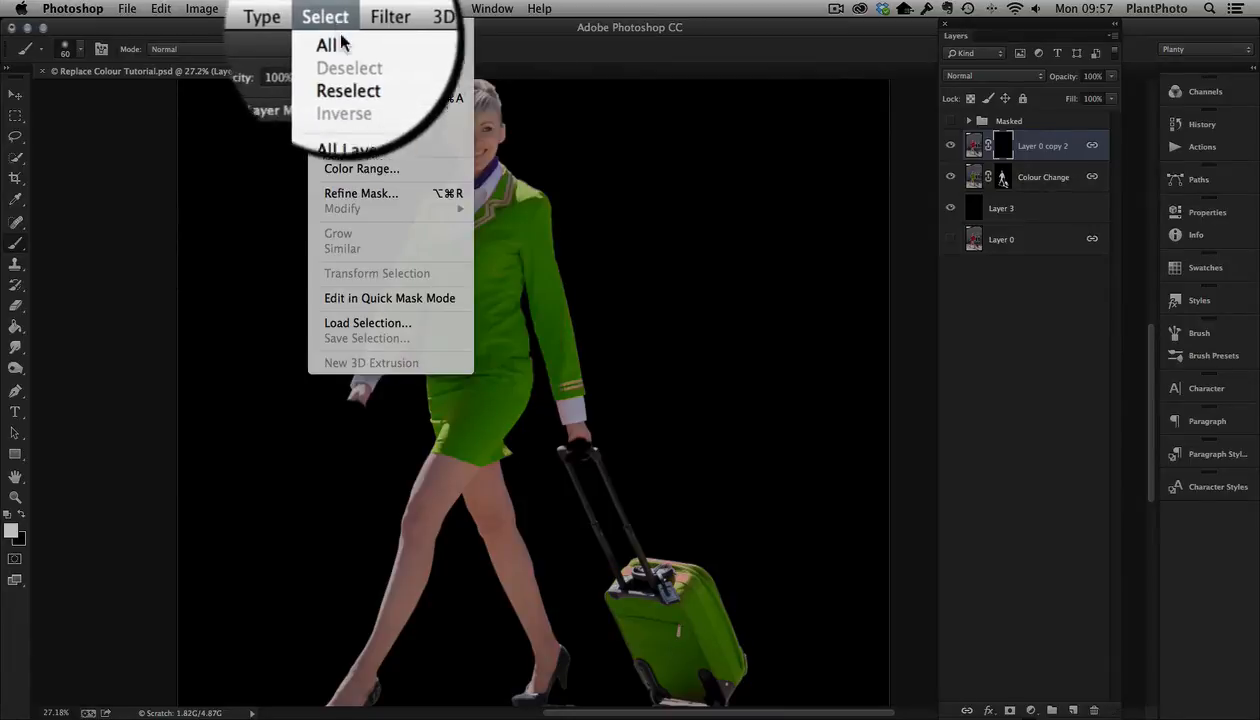
pyautogui.click(366, 323)
pyautogui.click(685, 413)
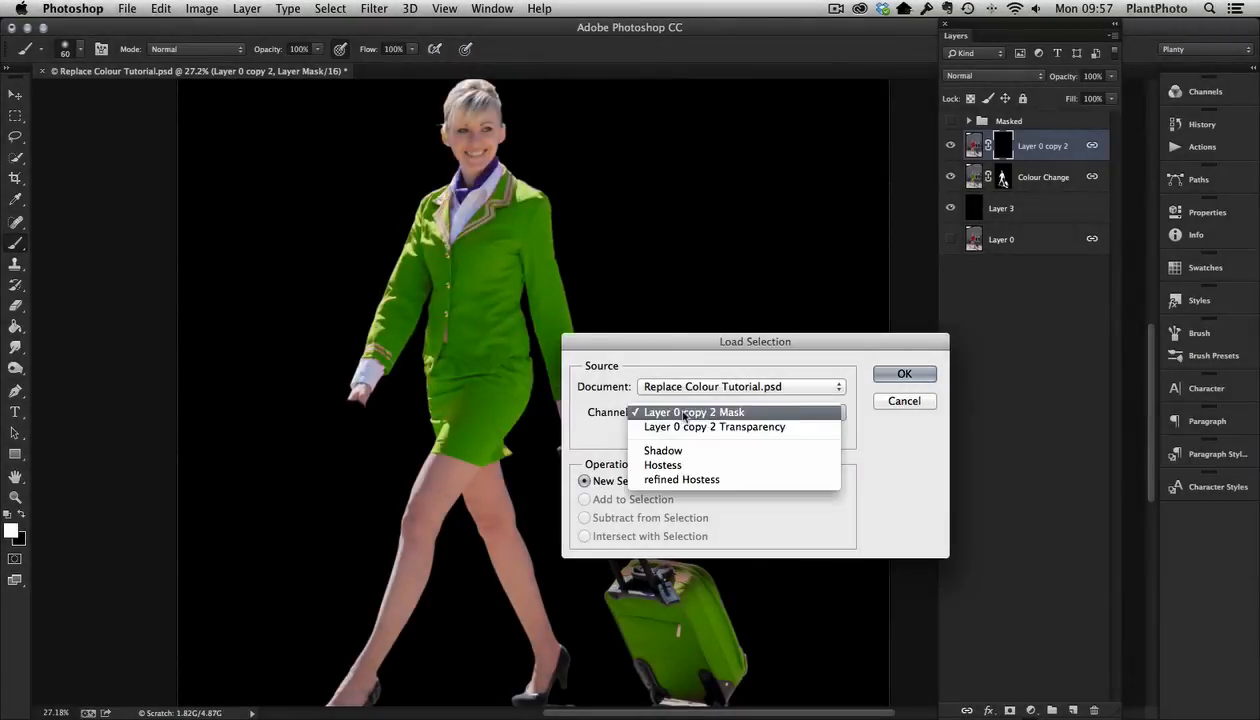
pyautogui.click(681, 479)
pyautogui.click(889, 373)
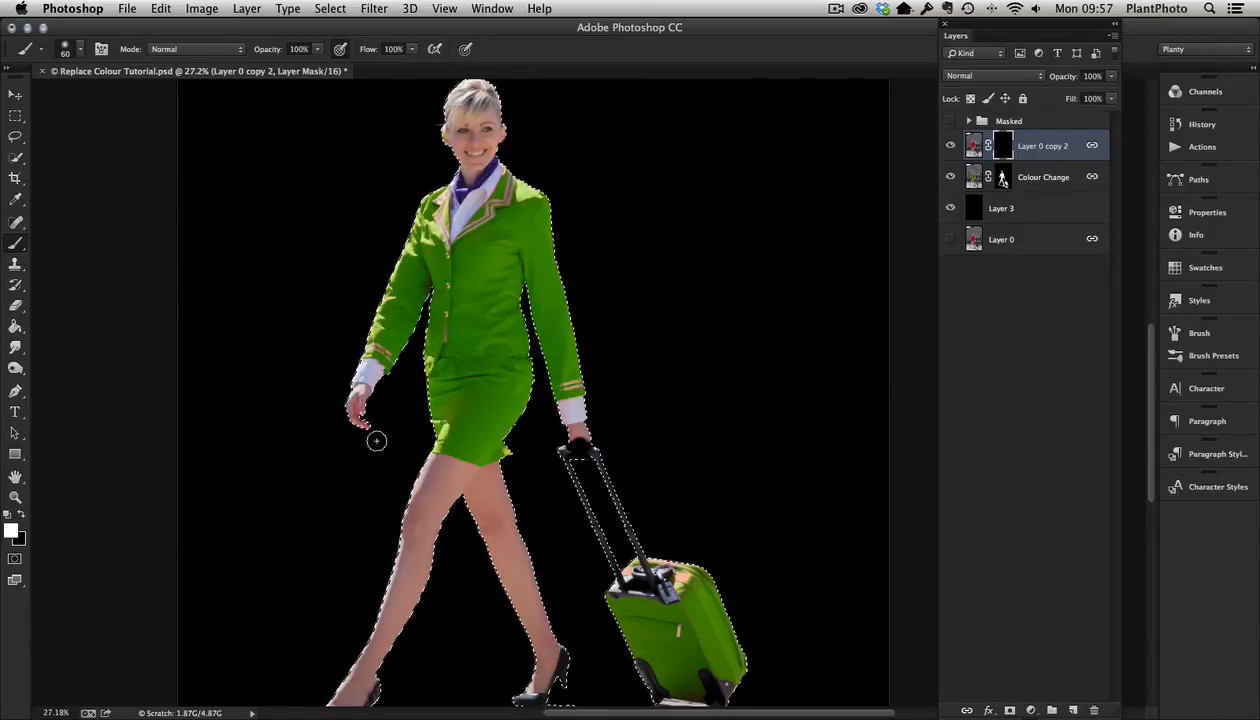
# - Check the whole recoloured hostess and suitcase and clear the selection around them
pyautogui.click(19, 501)
pyautogui.moveTo(396, 370); pyautogui.dragTo(390, 314)
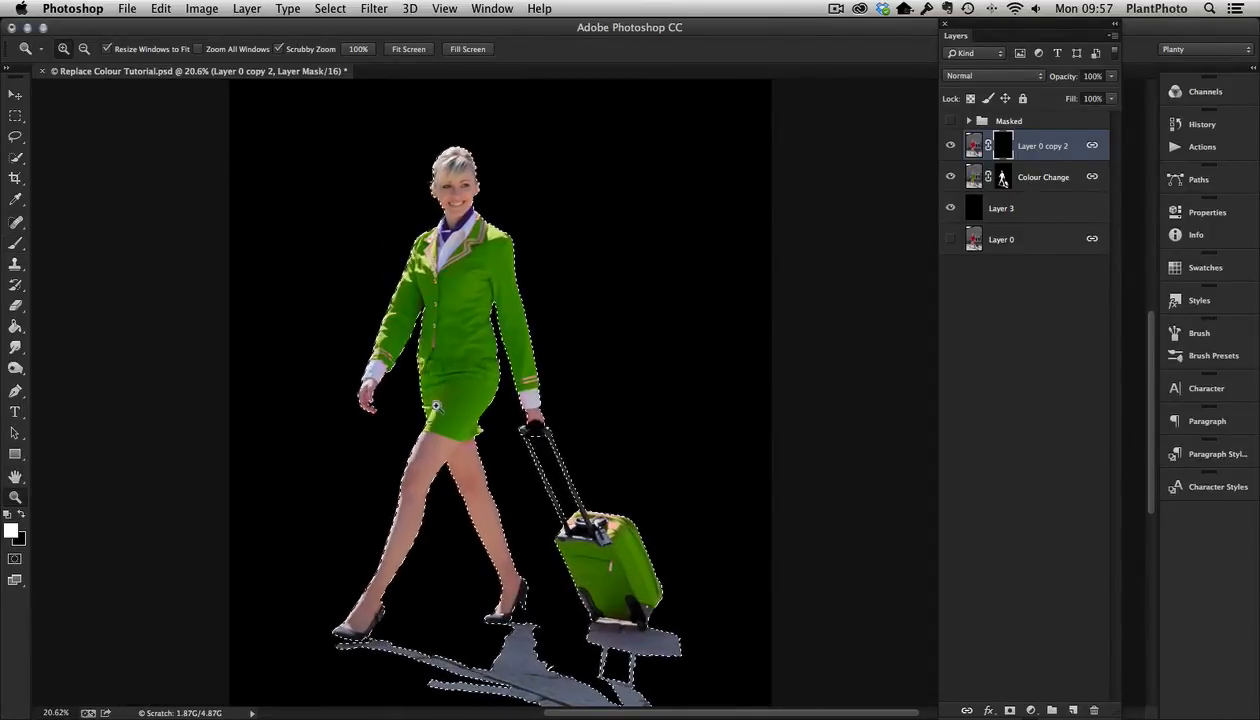
pyautogui.press('super+d')
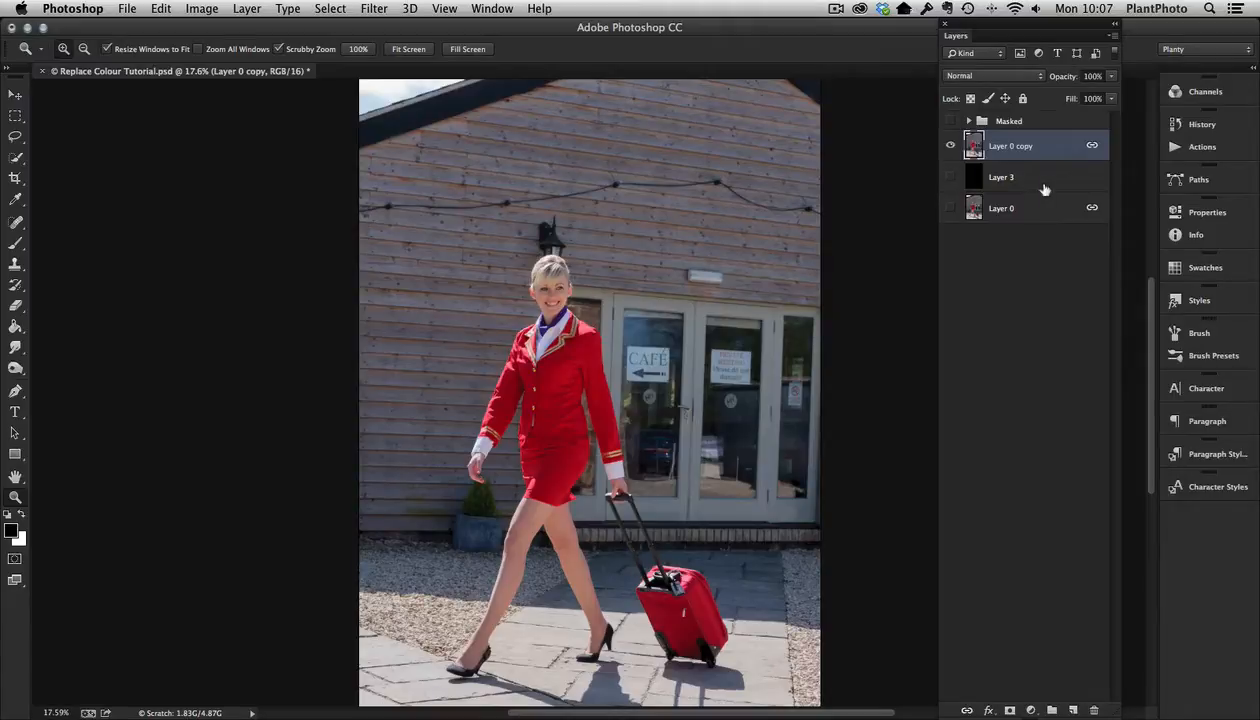
# - Delete Layer 3 and load the refined Hostess channel as a new selection with Layer 0 copy active
pyautogui.moveTo(1044, 190); pyautogui.dragTo(1094, 710)
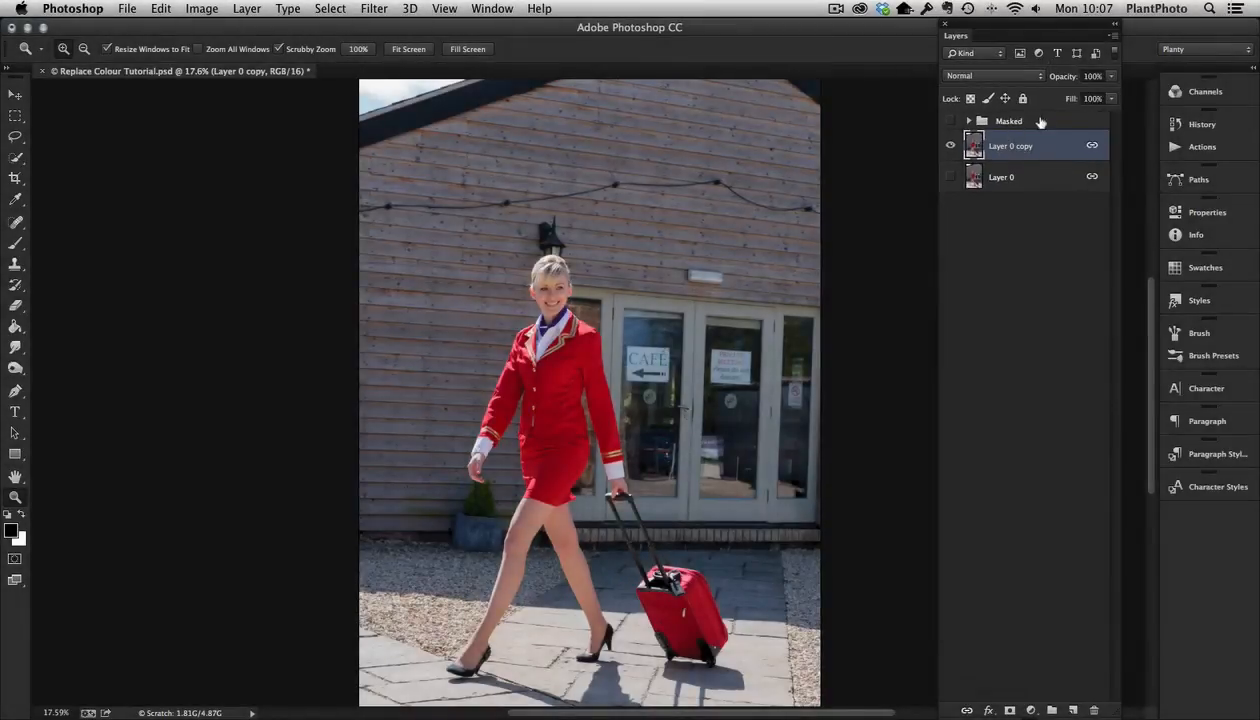
pyautogui.click(331, 8)
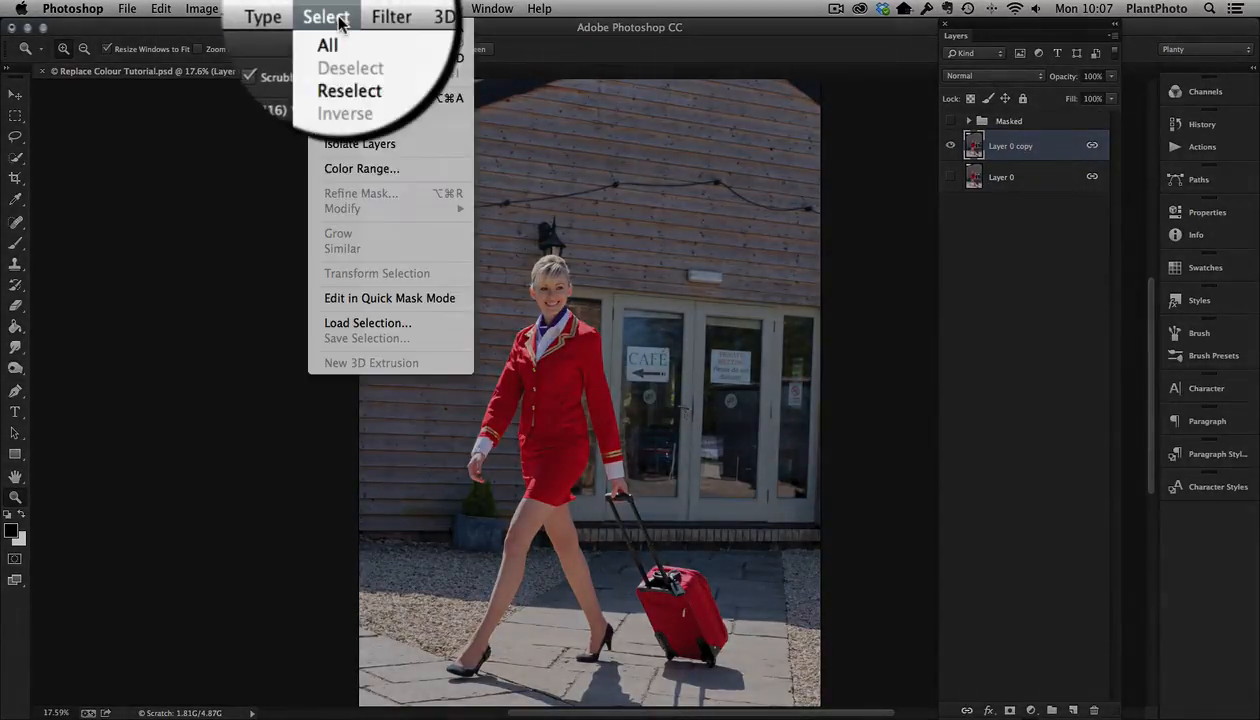
pyautogui.click(358, 326)
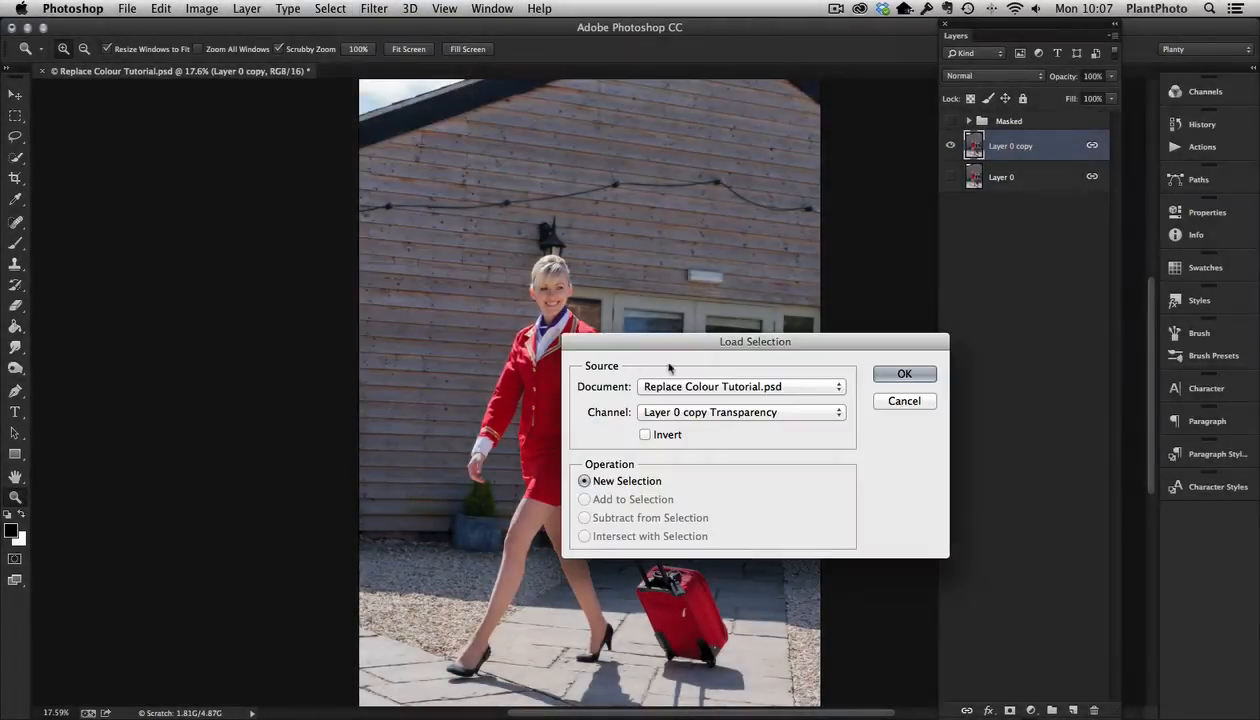
pyautogui.click(718, 418)
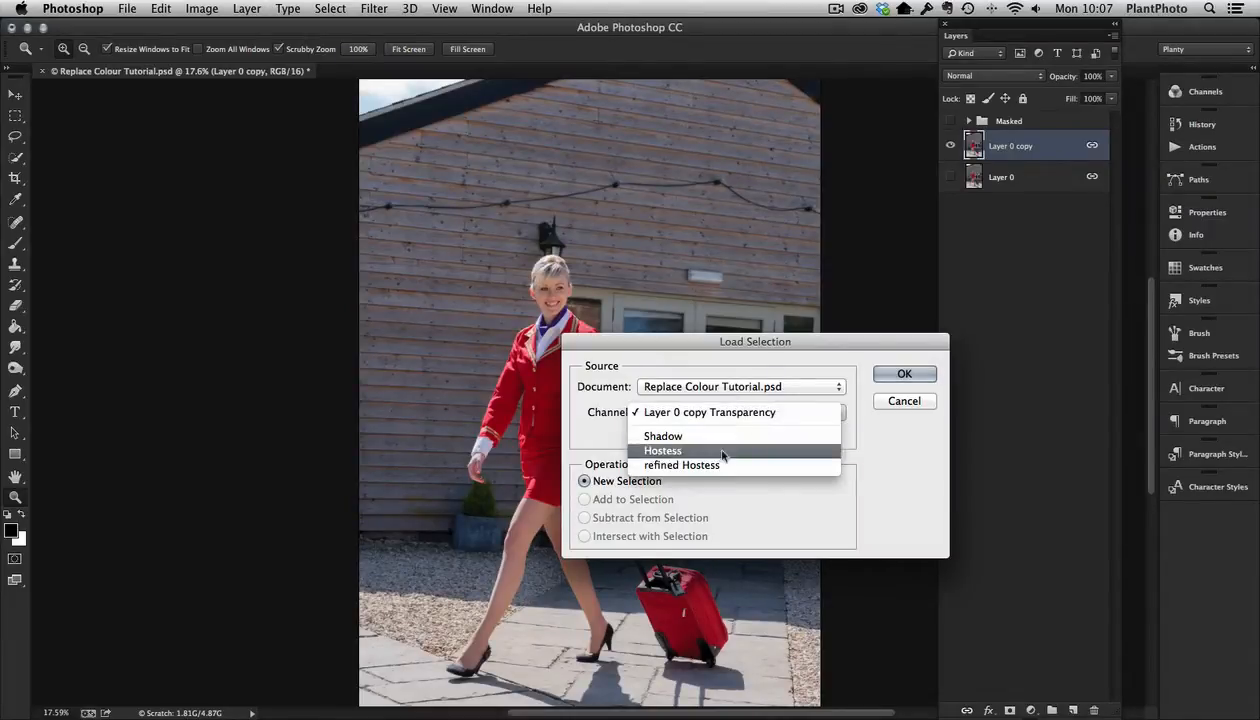
pyautogui.click(703, 464)
pyautogui.click(900, 373)
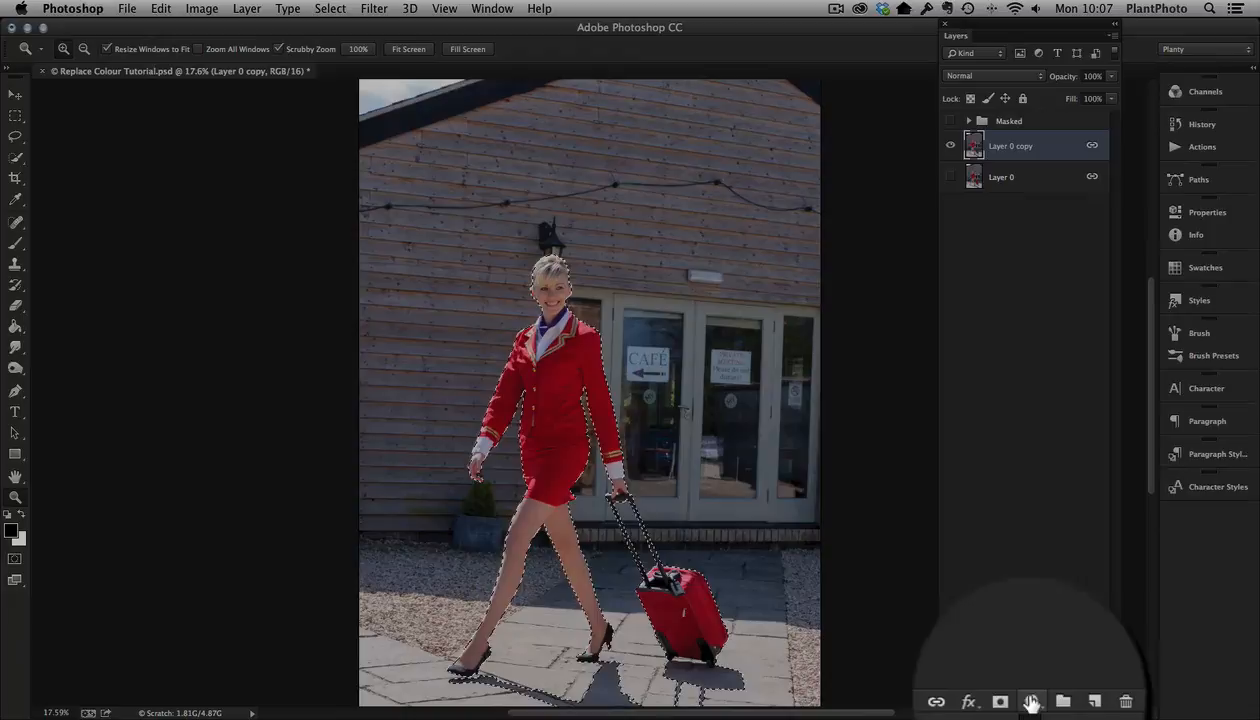
# - Add a Hue/Saturation adjustment layer above Layer 0 copy, masked by the hostess selection, and inspect its mask
pyautogui.click(1031, 702)
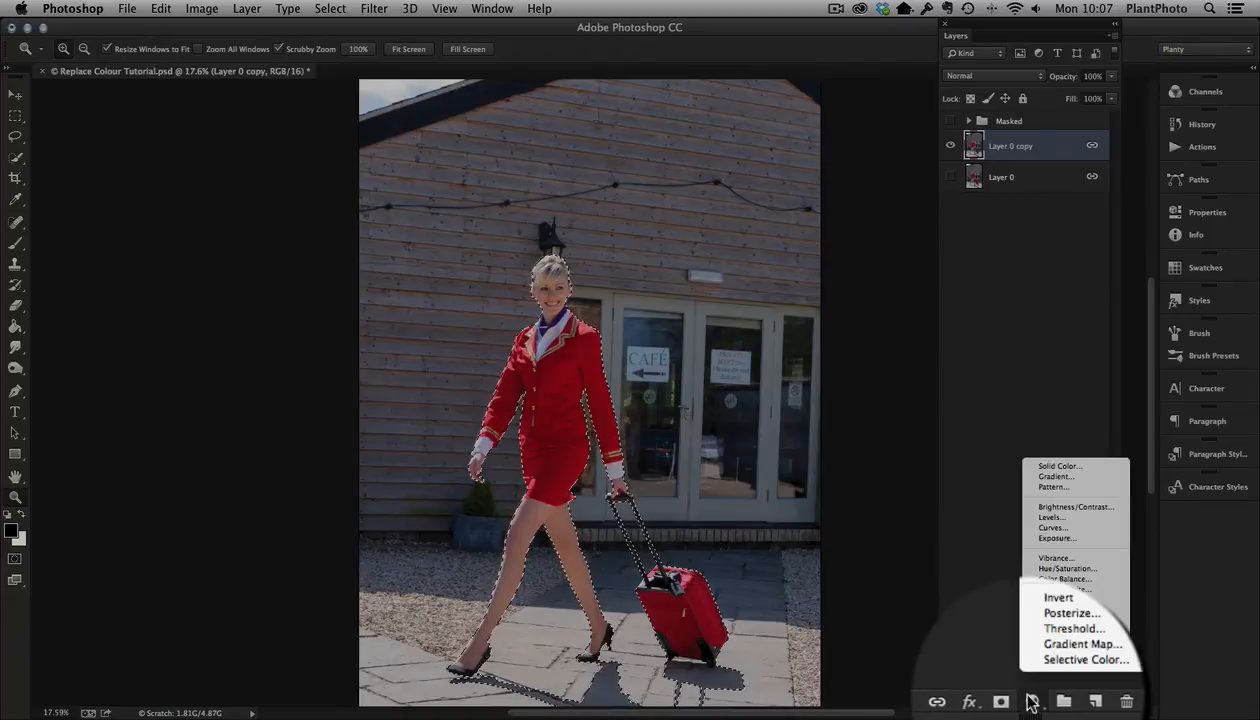
pyautogui.click(1070, 570)
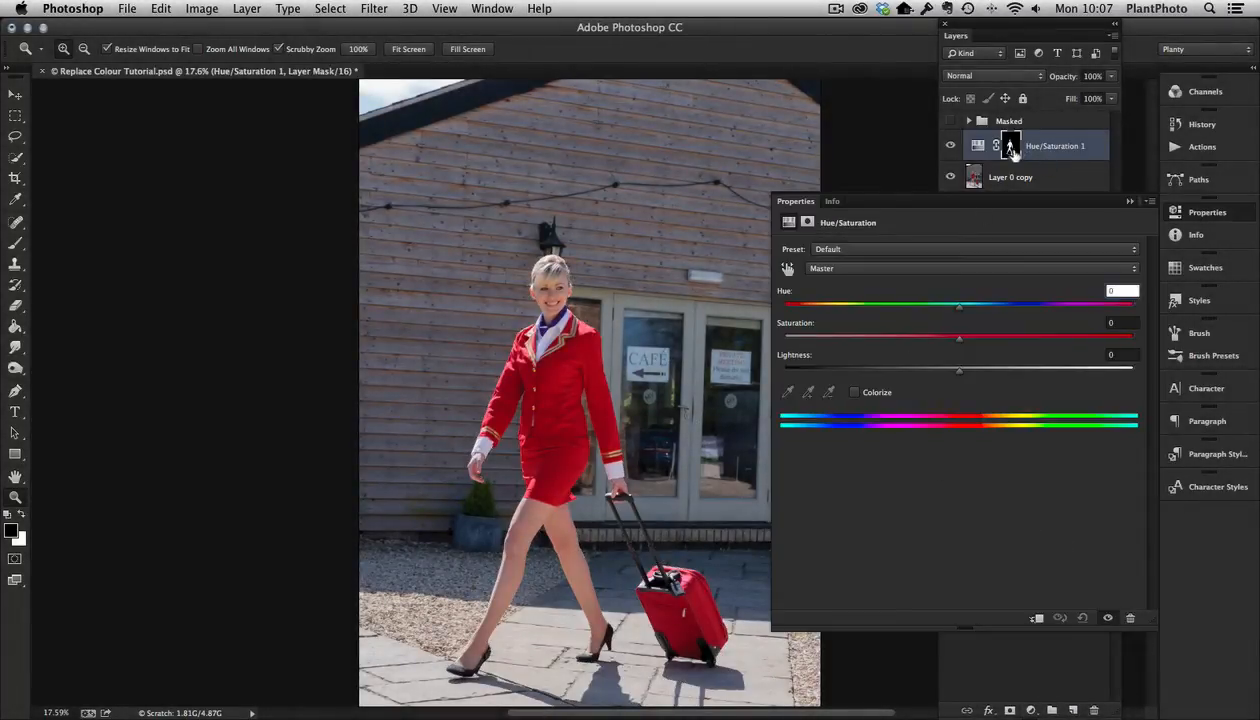
pyautogui.keyDown('alt'); pyautogui.click(1009, 148); pyautogui.keyUp('alt')
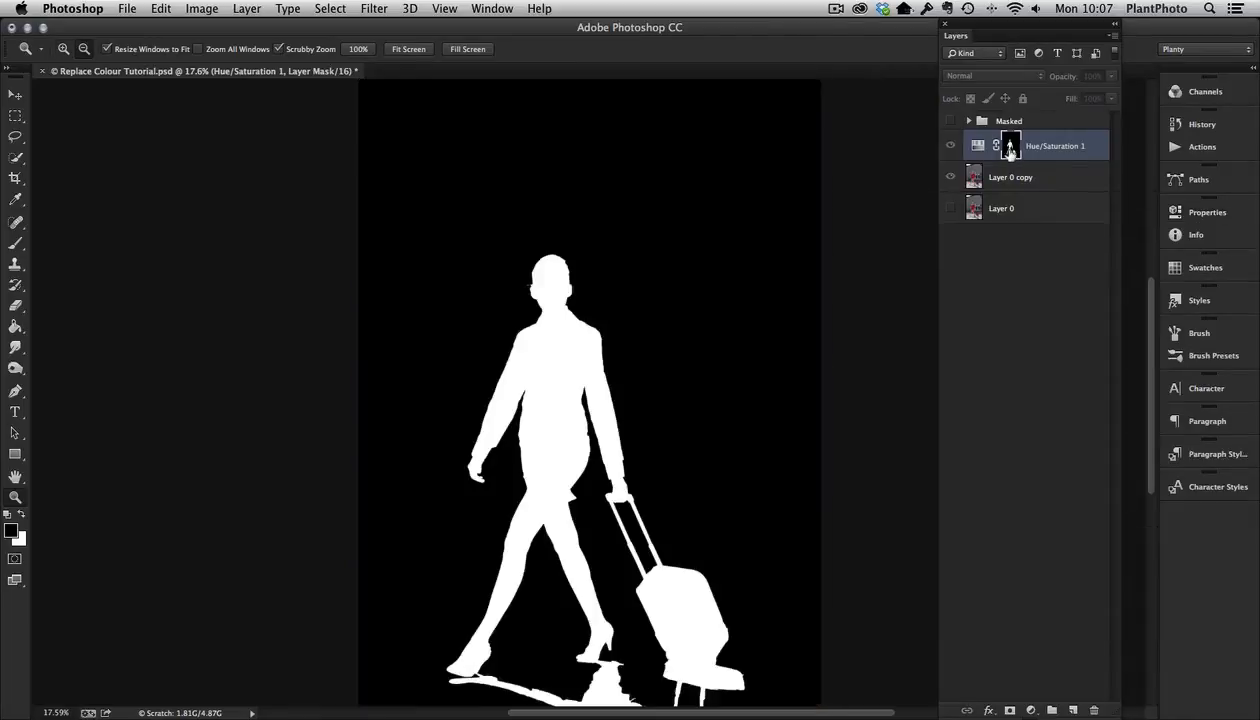
pyautogui.keyDown('alt'); pyautogui.click(1010, 147); pyautogui.keyUp('alt')
pyautogui.keyDown('alt'); pyautogui.click(1010, 147); pyautogui.keyUp('alt')
pyautogui.keyDown('alt'); pyautogui.click(1010, 147); pyautogui.keyUp('alt')
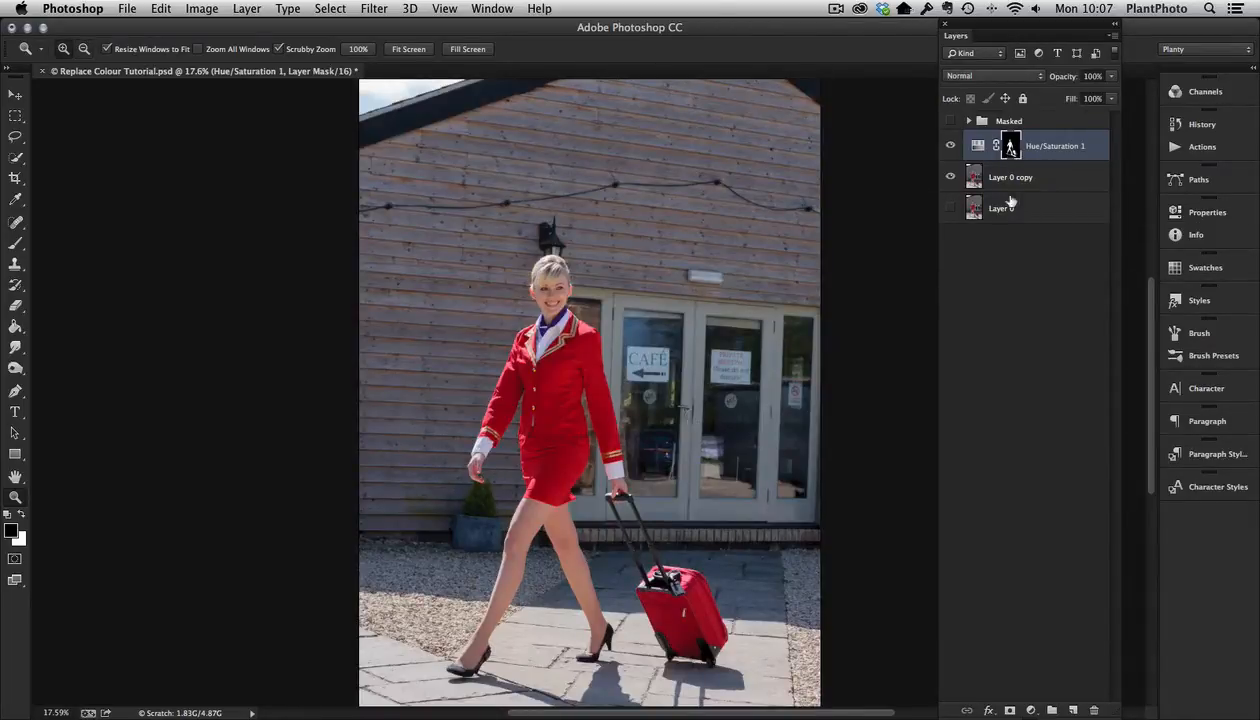
# - Turn the hostess and suitcase green with the Hue/Saturation layer, raising hue to about +70 and saturation to +4
pyautogui.doubleClick(978, 147)
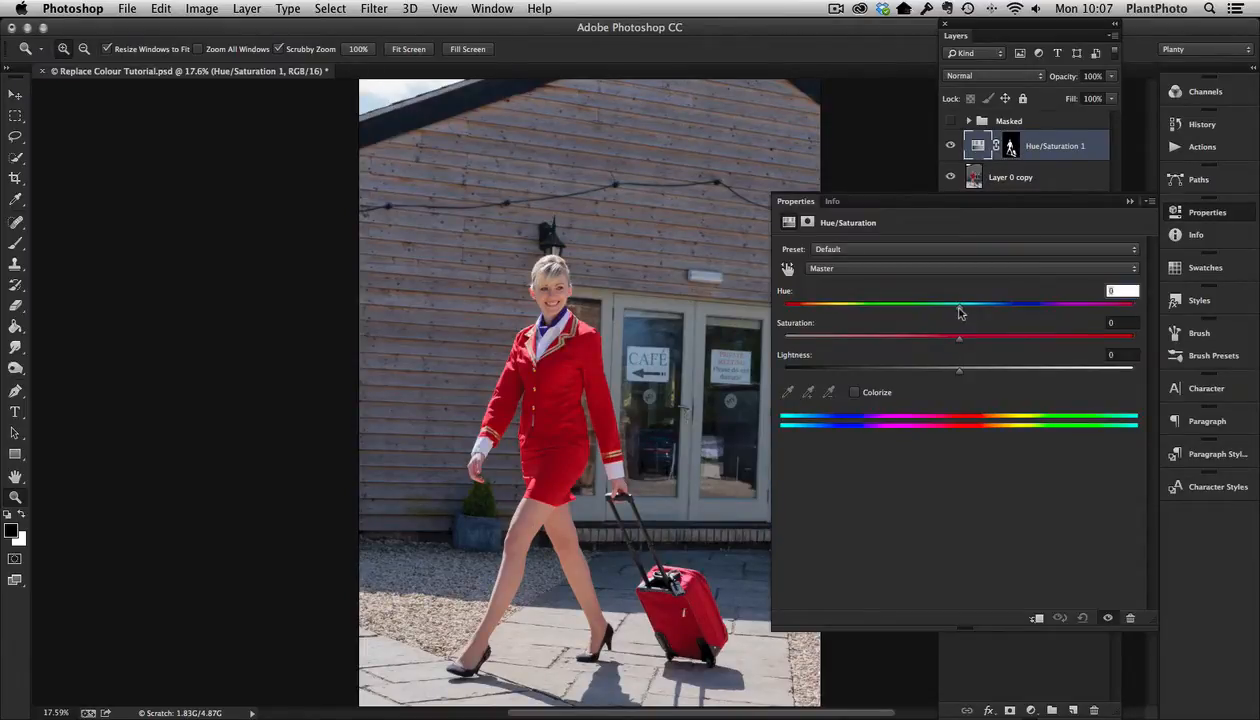
pyautogui.moveTo(959, 311); pyautogui.dragTo(1055, 306)
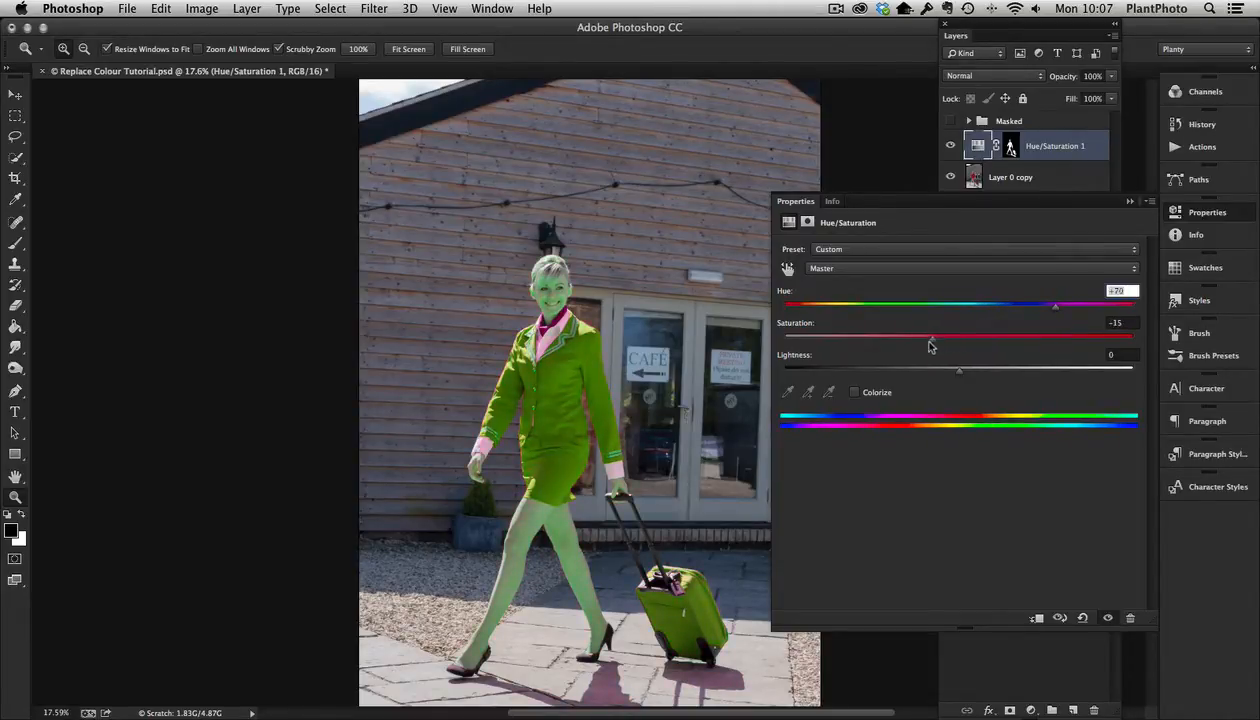
pyautogui.moveTo(1055, 306)
pyautogui.mouseDown()
pyautogui.moveTo(1072, 309)
pyautogui.moveTo(1059, 311)
pyautogui.mouseUp()
pyautogui.click(1130, 203)
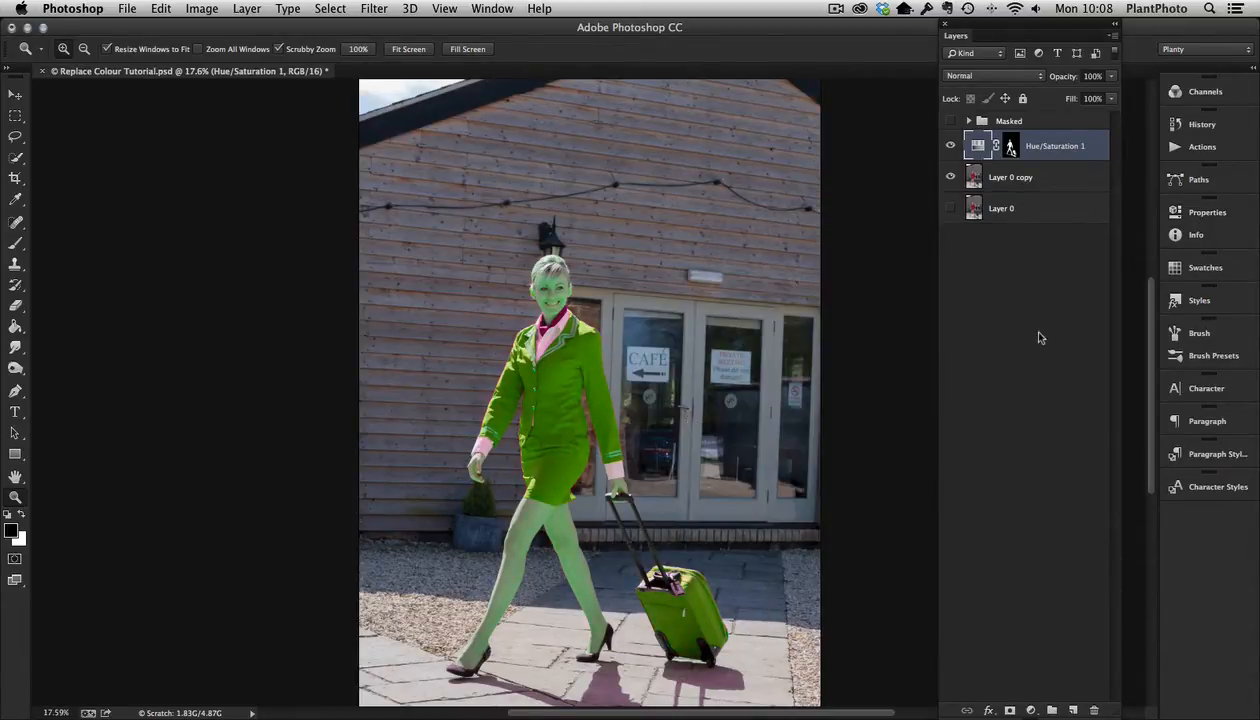
# - Paint black over the hostess's hair and face on the Hue/Saturation mask with a 50-pixel brush
pyautogui.moveTo(537, 338); pyautogui.dragTo(627, 226)
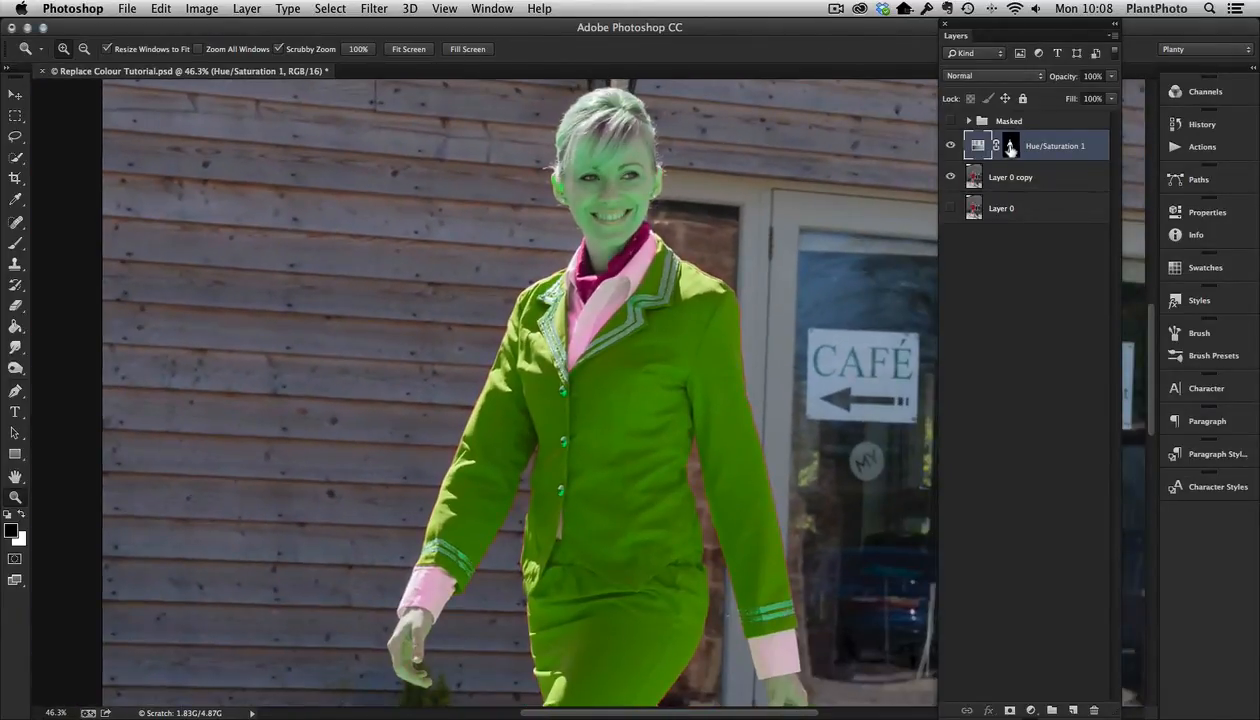
pyautogui.click(1010, 146)
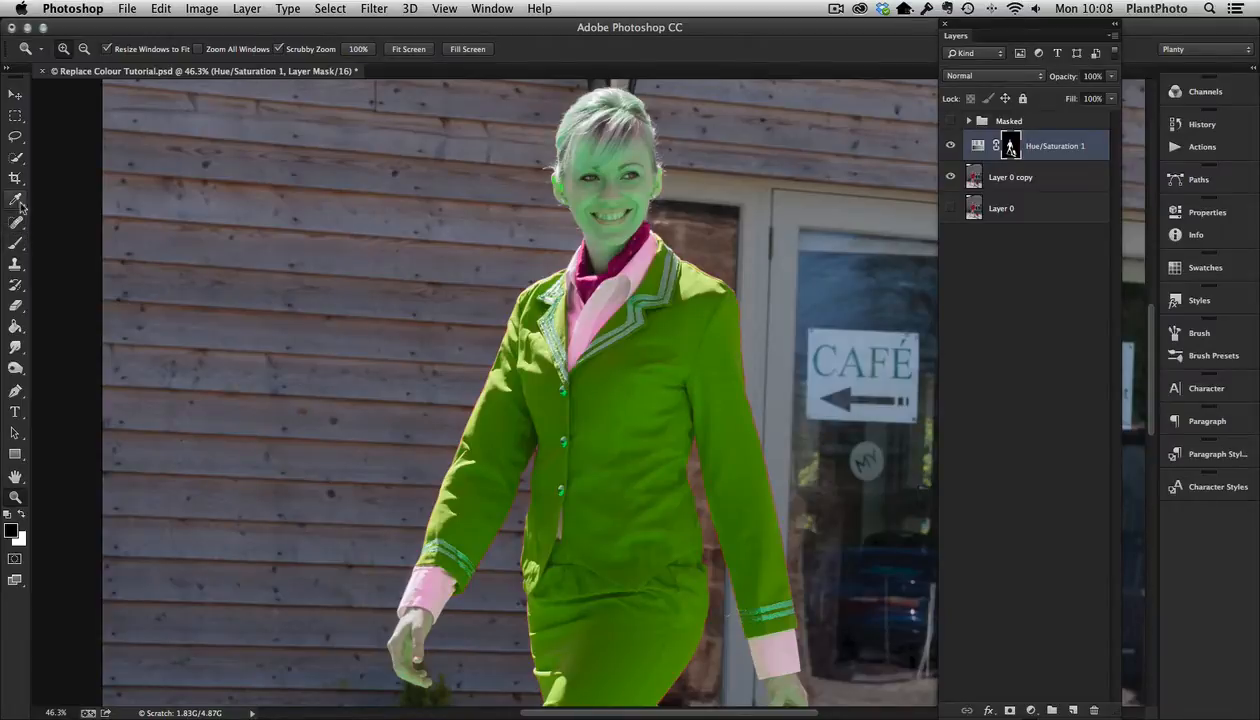
pyautogui.click(15, 243)
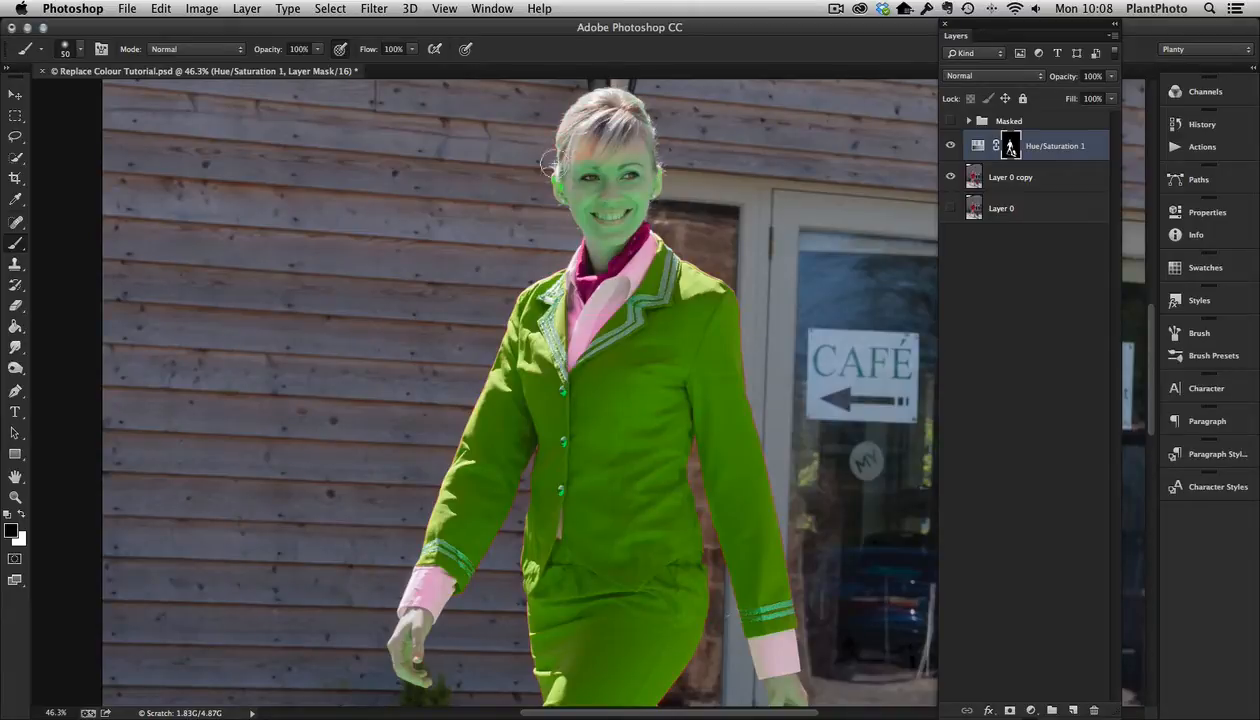
pyautogui.moveTo(549, 165)
pyautogui.mouseDown()
pyautogui.moveTo(586, 178)
pyautogui.moveTo(564, 197)
pyautogui.moveTo(587, 191)
pyautogui.moveTo(618, 134)
pyautogui.moveTo(573, 160)
pyautogui.moveTo(595, 136)
pyautogui.moveTo(657, 145)
pyautogui.moveTo(646, 167)
pyautogui.moveTo(661, 157)
pyautogui.moveTo(661, 185)
pyautogui.moveTo(630, 160)
pyautogui.mouseUp()
pyautogui.keyDown('alt'); pyautogui.click(1010, 146); pyautogui.keyUp('alt')
pyautogui.keyDown('alt'); pyautogui.click(1005, 147); pyautogui.keyUp('alt')
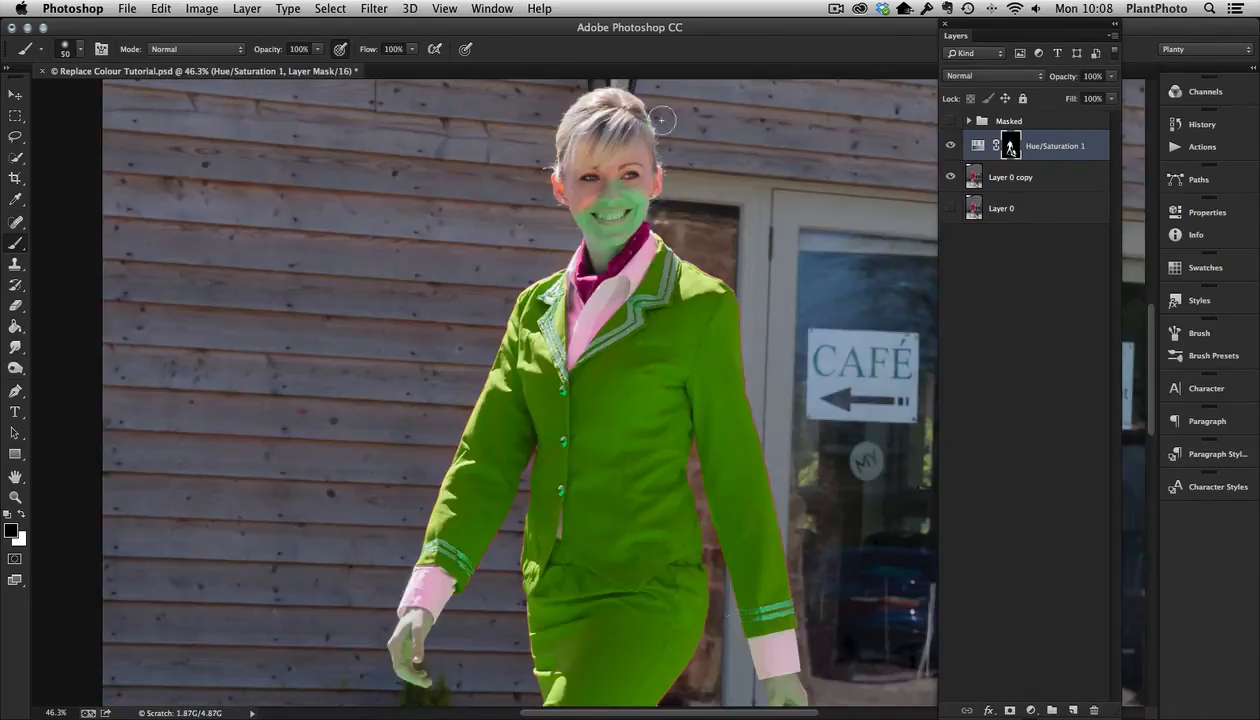
pyautogui.moveTo(621, 155)
pyautogui.mouseDown()
pyautogui.moveTo(624, 190)
pyautogui.moveTo(640, 192)
pyautogui.moveTo(608, 212)
pyautogui.moveTo(599, 202)
pyautogui.moveTo(595, 220)
pyautogui.moveTo(590, 206)
pyautogui.moveTo(616, 215)
pyautogui.moveTo(644, 186)
pyautogui.moveTo(615, 219)
pyautogui.mouseUp()
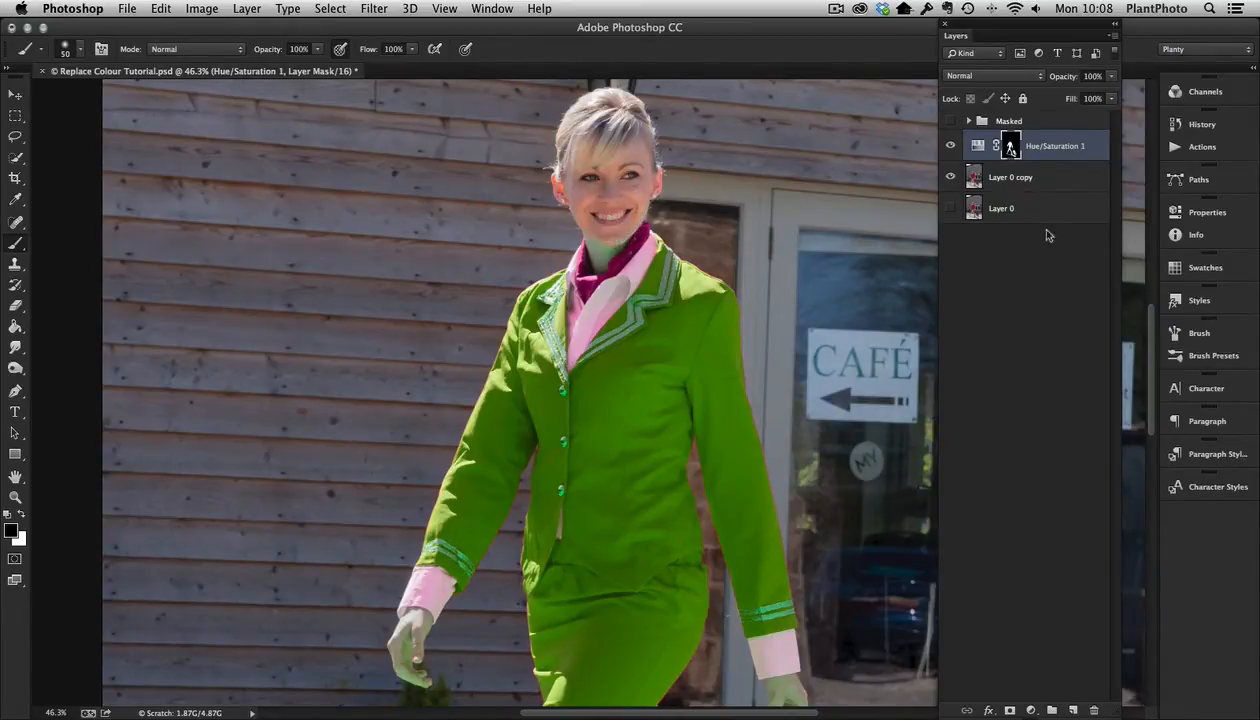
# - Set the Hue/Saturation layer's hue to about +38 to colour the uniform and suitcase golden orange
pyautogui.doubleClick(979, 146)
pyautogui.moveTo(1064, 315); pyautogui.dragTo(1037, 315)
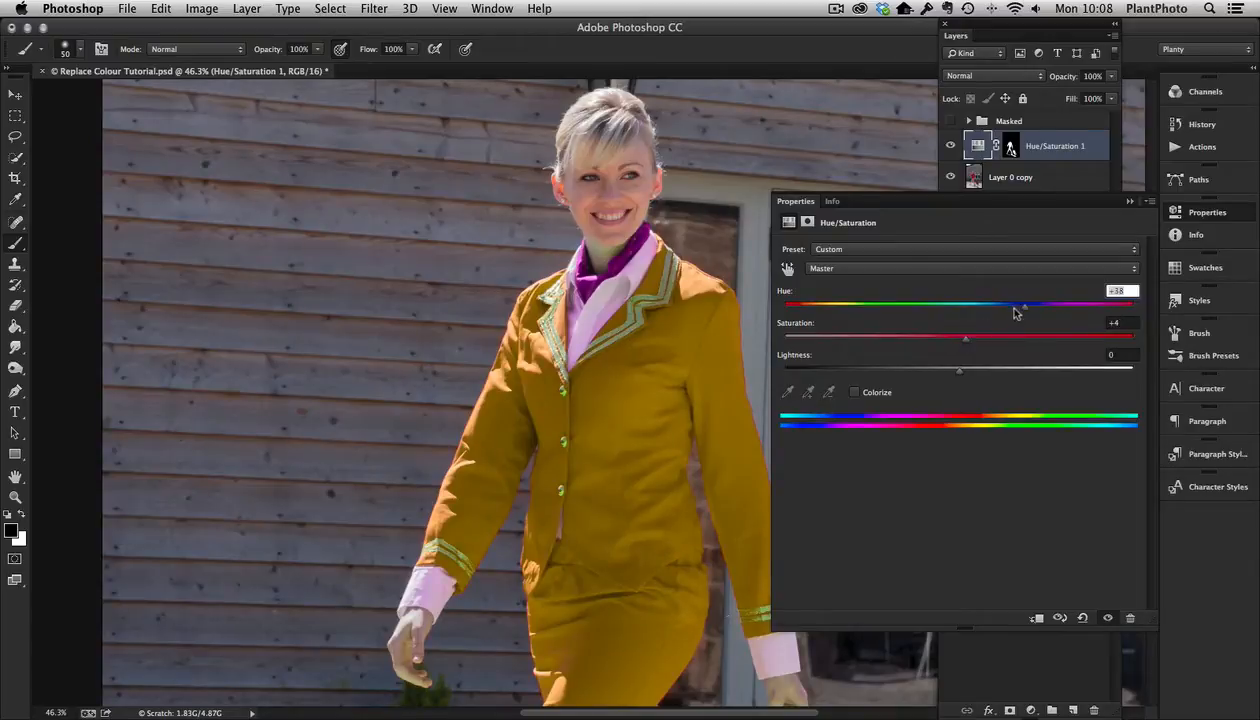
pyautogui.click(1129, 202)
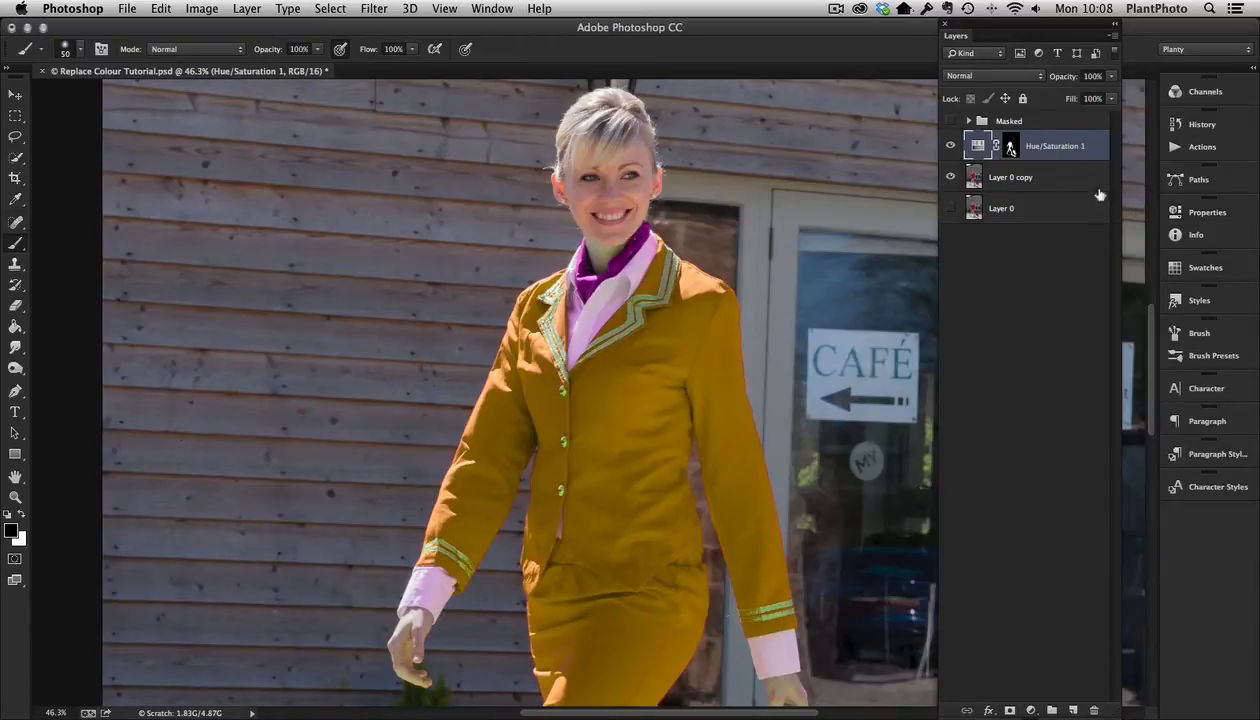
# - Paint white with an 8-pixel brush on the Hue/Saturation mask along the red fringe between the sleeve and the jacket
pyautogui.click(711, 398)
pyautogui.click(738, 263)
pyautogui.click(22, 497)
pyautogui.moveTo(649, 460); pyautogui.dragTo(584, 411)
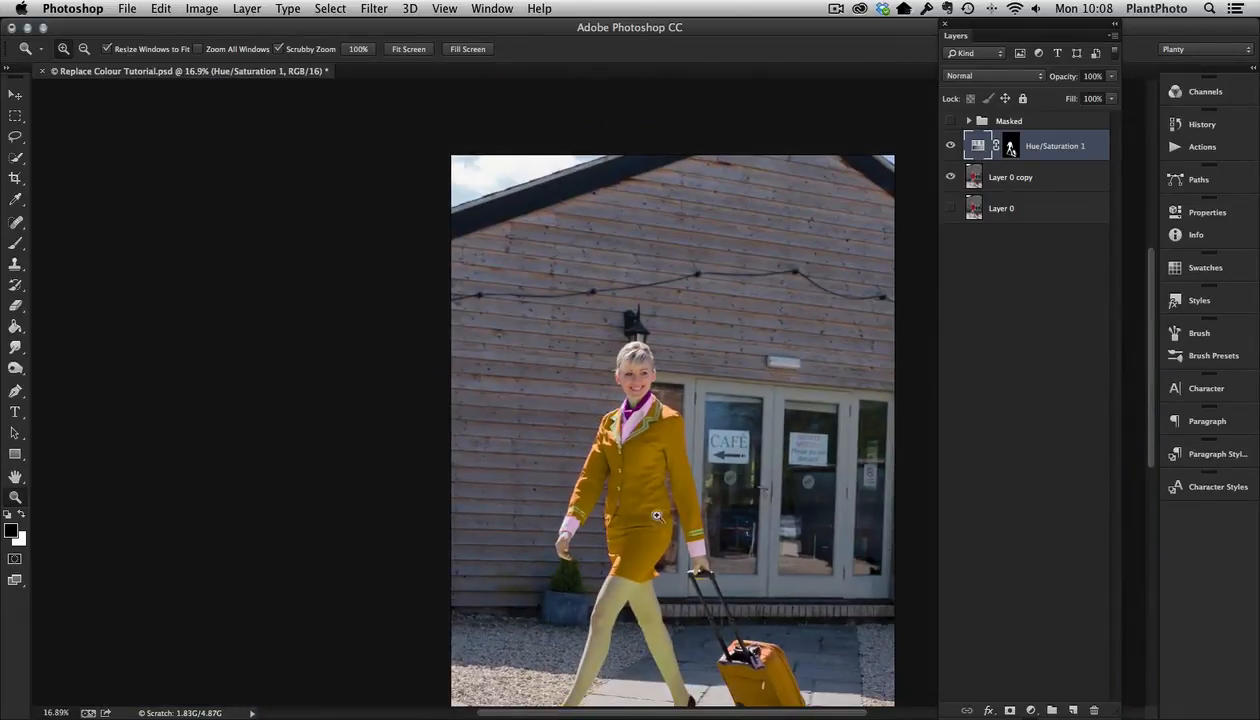
pyautogui.moveTo(633, 517); pyautogui.dragTo(520, 432)
pyautogui.click(1011, 146)
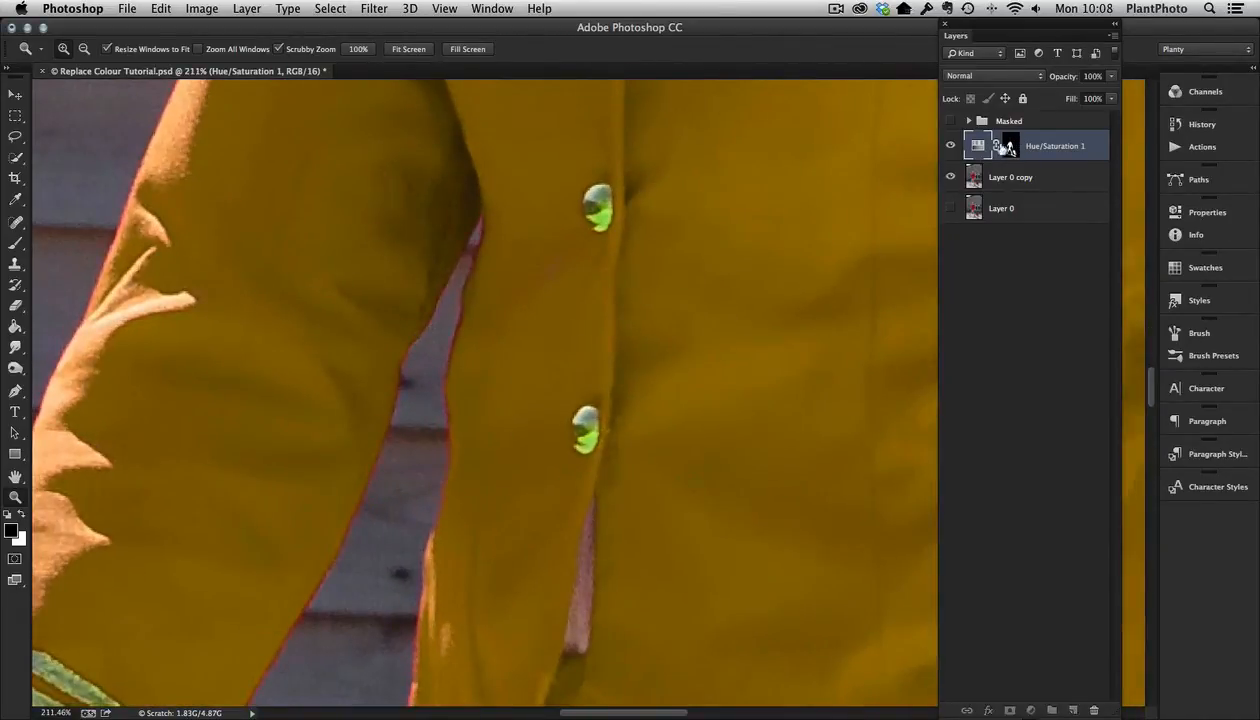
pyautogui.click(10, 245)
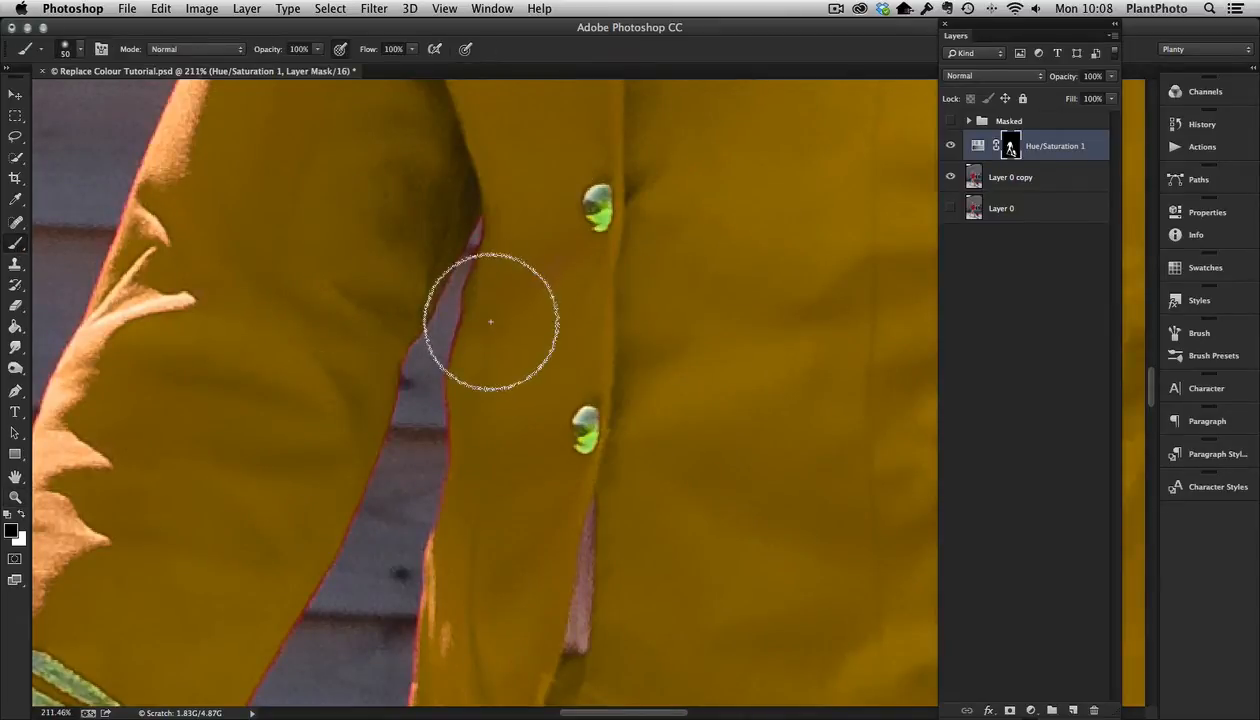
pyautogui.press('[')
pyautogui.press('[')
pyautogui.press('[')
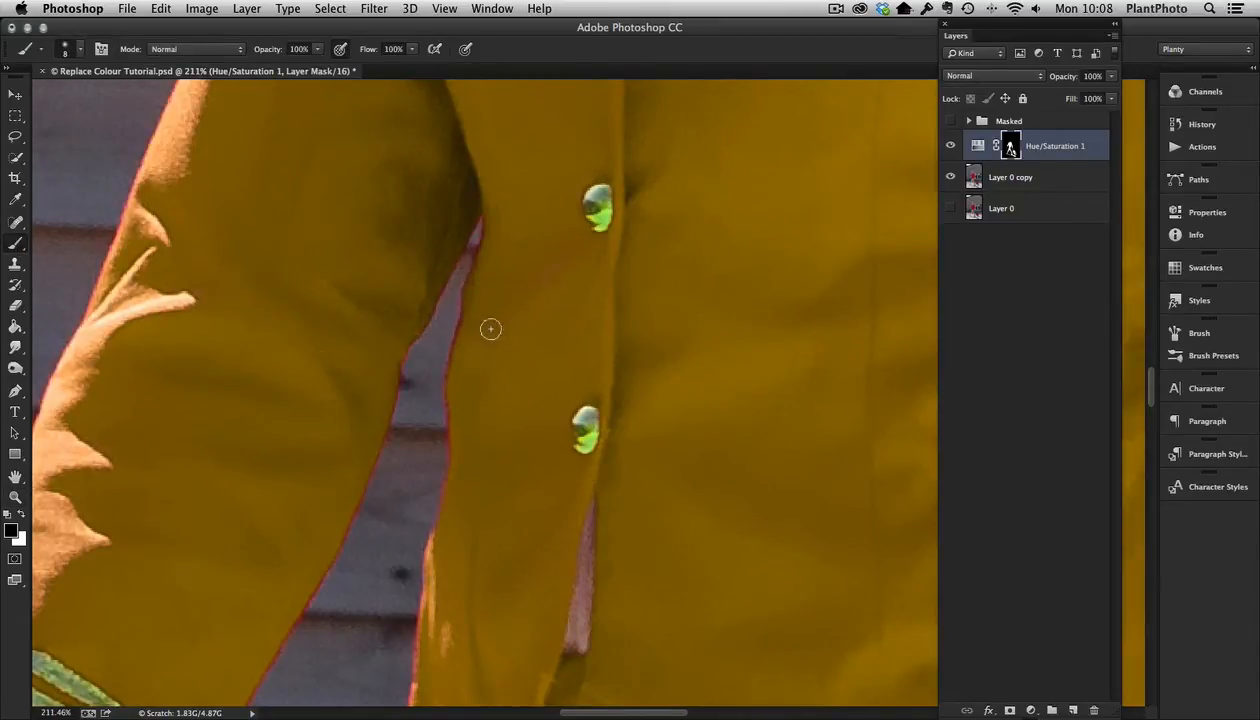
pyautogui.press('x')
pyautogui.moveTo(461, 328)
pyautogui.mouseDown()
pyautogui.moveTo(453, 456)
pyautogui.moveTo(448, 399)
pyautogui.moveTo(484, 211)
pyautogui.mouseUp()
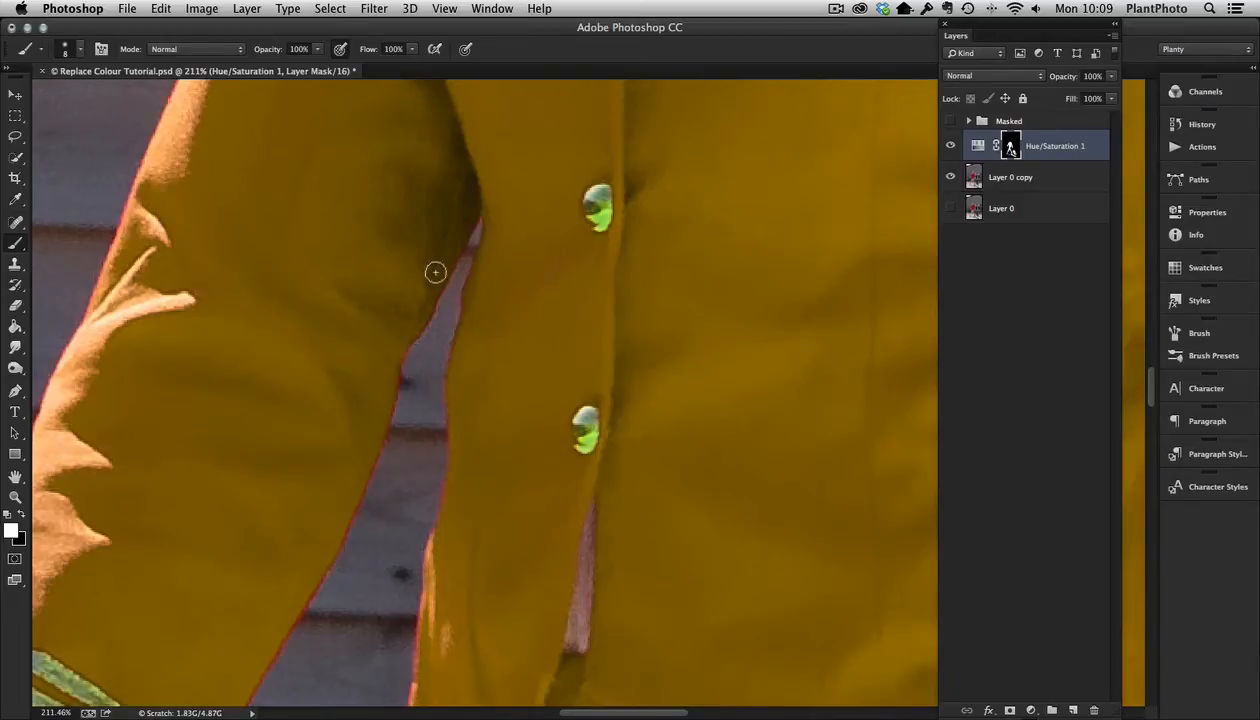
pyautogui.moveTo(453, 251); pyautogui.dragTo(385, 400)
# - Lasso the head in the Hue/Saturation mask view, fill it with black to remove leftover grey patches, and clear the selection
pyautogui.keyDown('alt'); pyautogui.click(1011, 147); pyautogui.keyUp('alt')
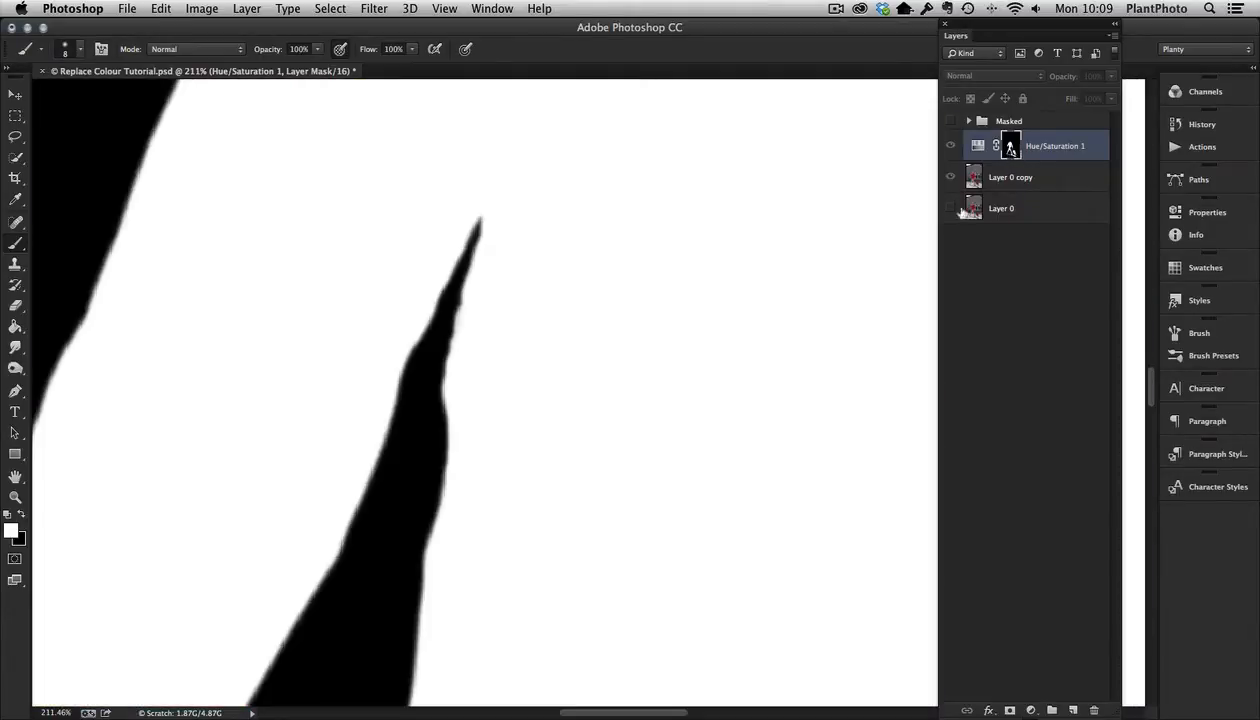
pyautogui.click(17, 499)
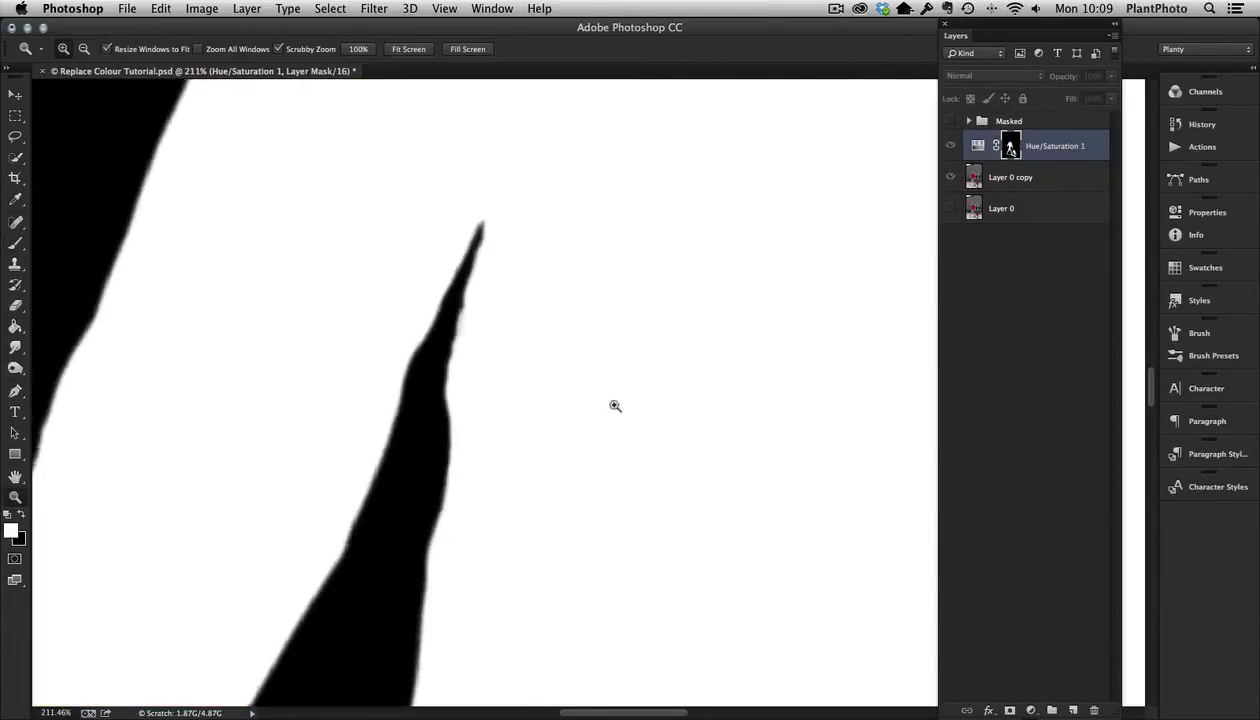
pyautogui.moveTo(613, 405); pyautogui.dragTo(780, 381)
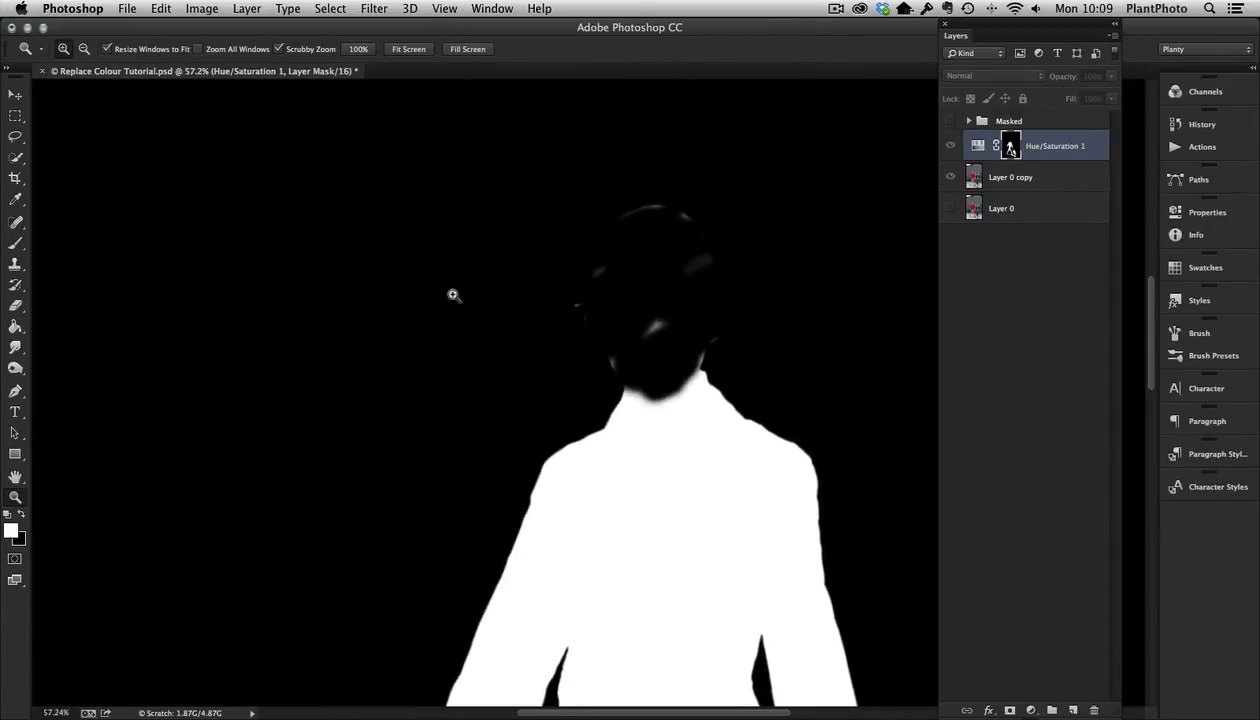
pyautogui.click(15, 136)
pyautogui.moveTo(741, 185)
pyautogui.mouseDown()
pyautogui.moveTo(577, 340)
pyautogui.moveTo(686, 362)
pyautogui.moveTo(759, 225)
pyautogui.mouseUp()
pyautogui.press('super+BackSpace')
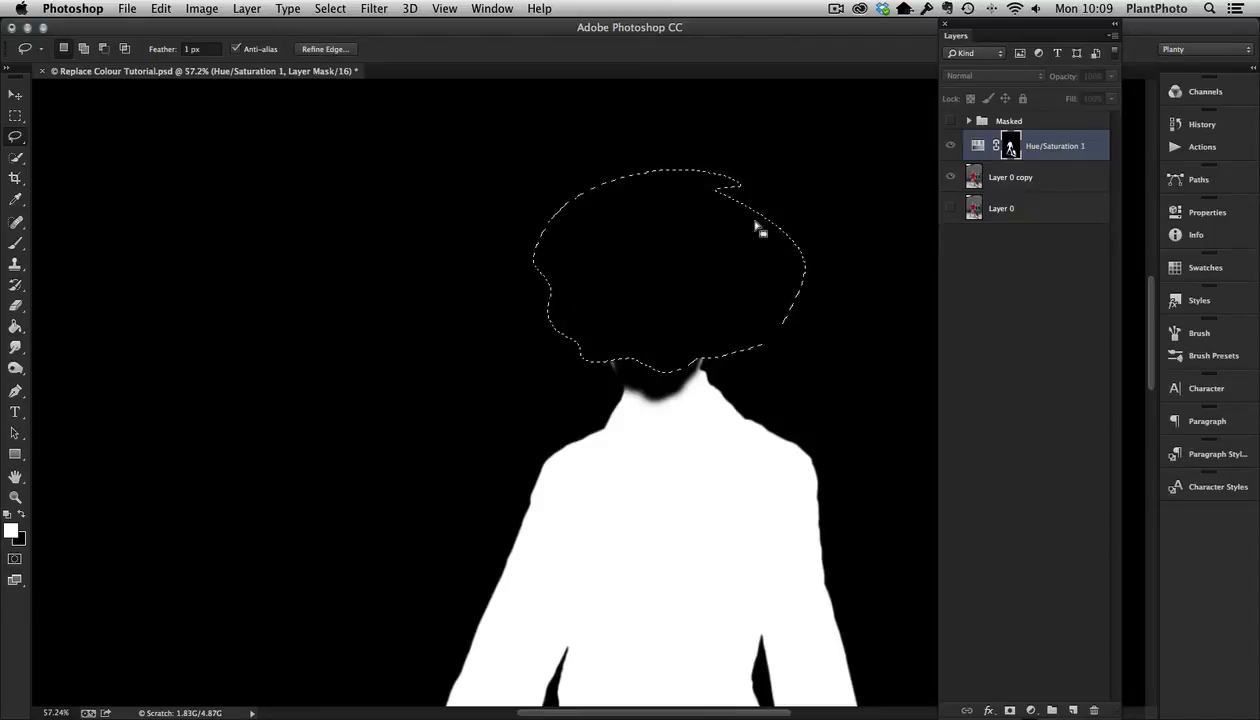
pyautogui.keyDown('alt'); pyautogui.click(1010, 146); pyautogui.keyUp('alt')
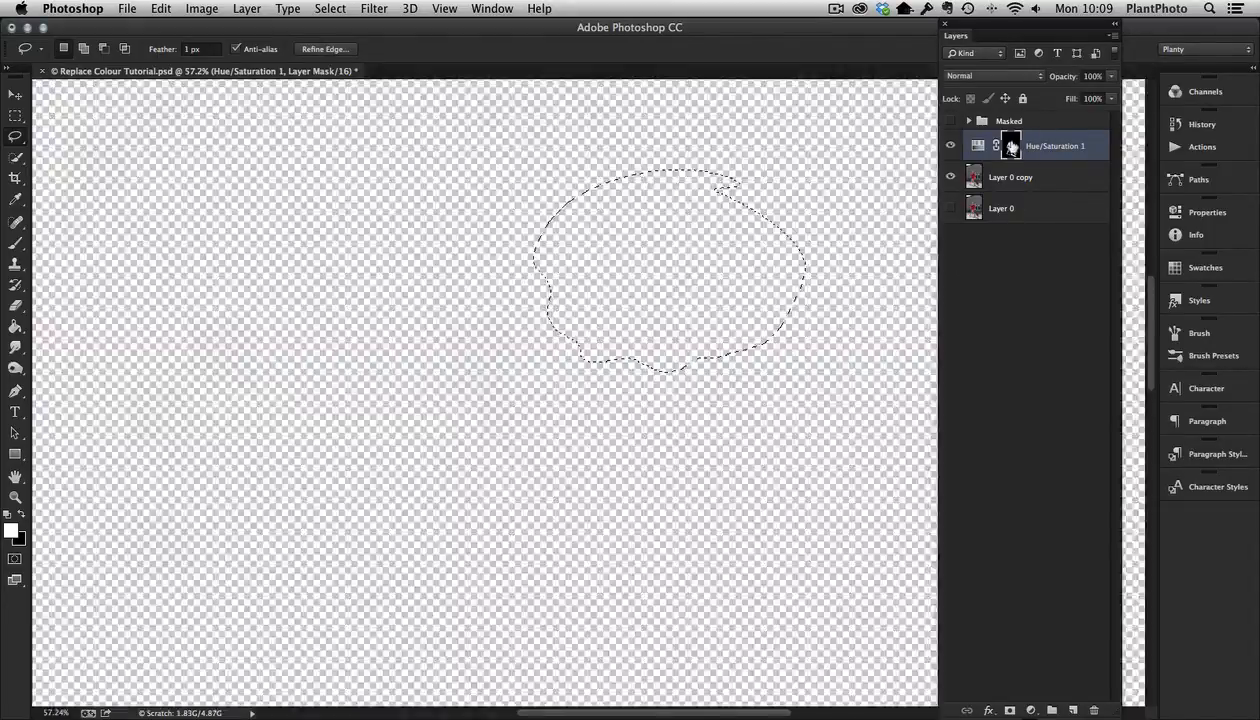
pyautogui.press('z')
pyautogui.press('super+0')
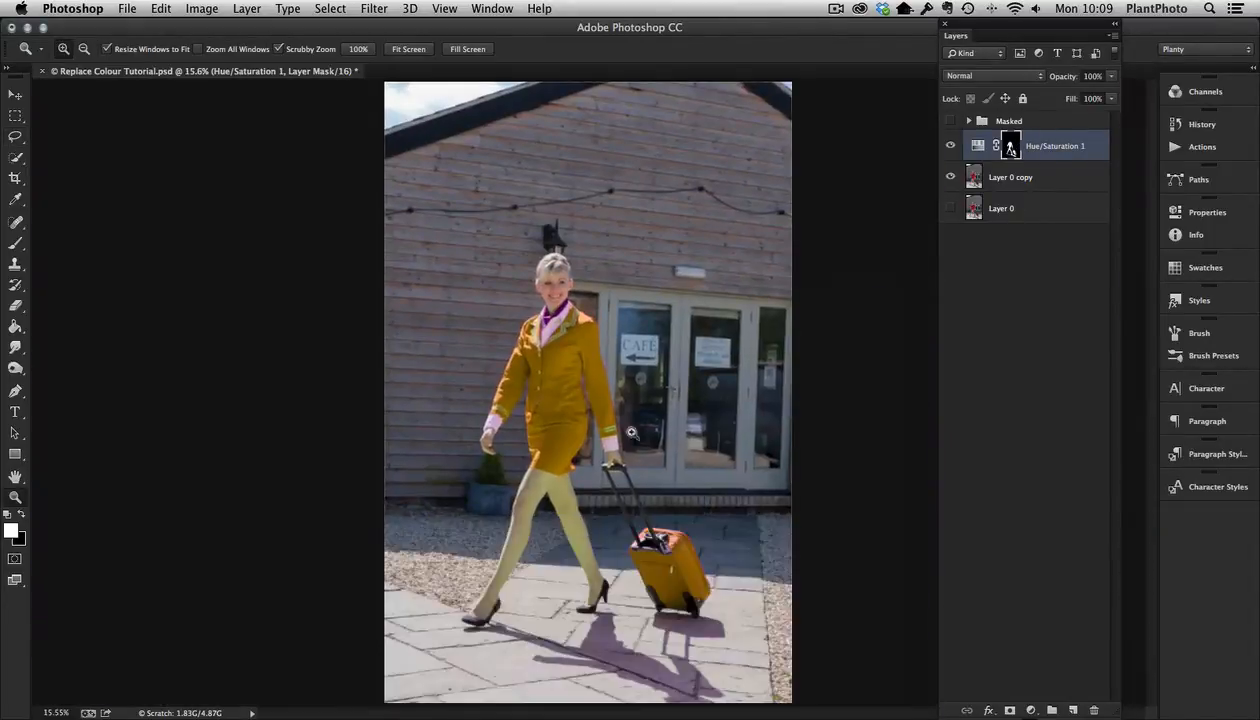
pyautogui.moveTo(556, 487)
pyautogui.mouseDown()
pyautogui.moveTo(622, 518)
pyautogui.moveTo(601, 525)
pyautogui.moveTo(580, 426)
pyautogui.mouseUp()
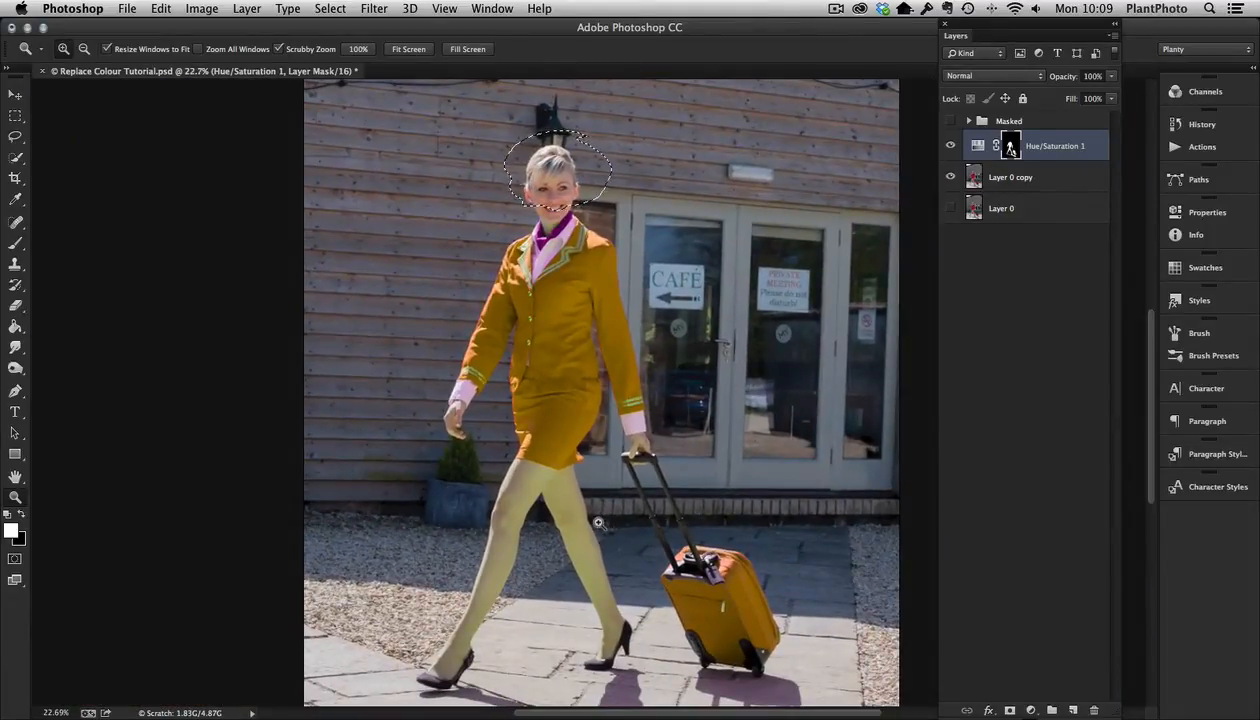
pyautogui.press('super+d')
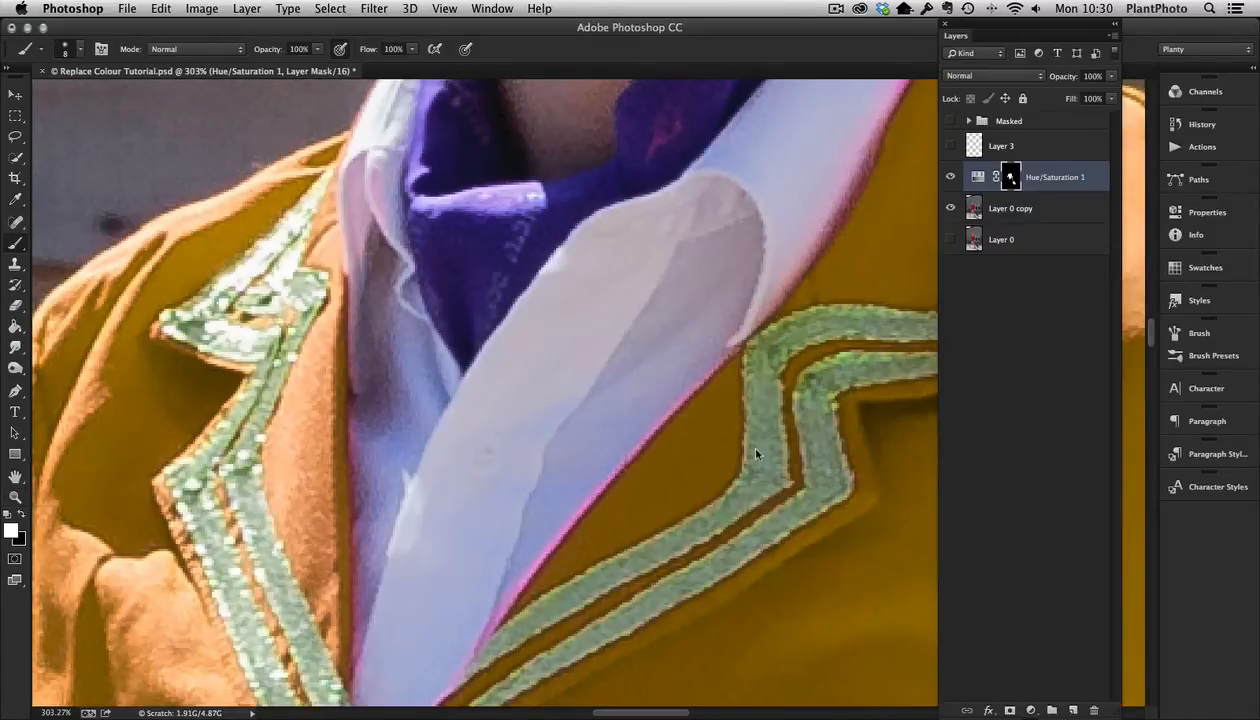
# - Compare the shirt collar and jacket lapel edges with the Hue/Saturation layer hidden and shown
pyautogui.moveTo(840, 326); pyautogui.dragTo(630, 460)
pyautogui.moveTo(726, 135)
pyautogui.mouseDown()
pyautogui.moveTo(686, 276)
pyautogui.moveTo(663, 255)
pyautogui.mouseUp()
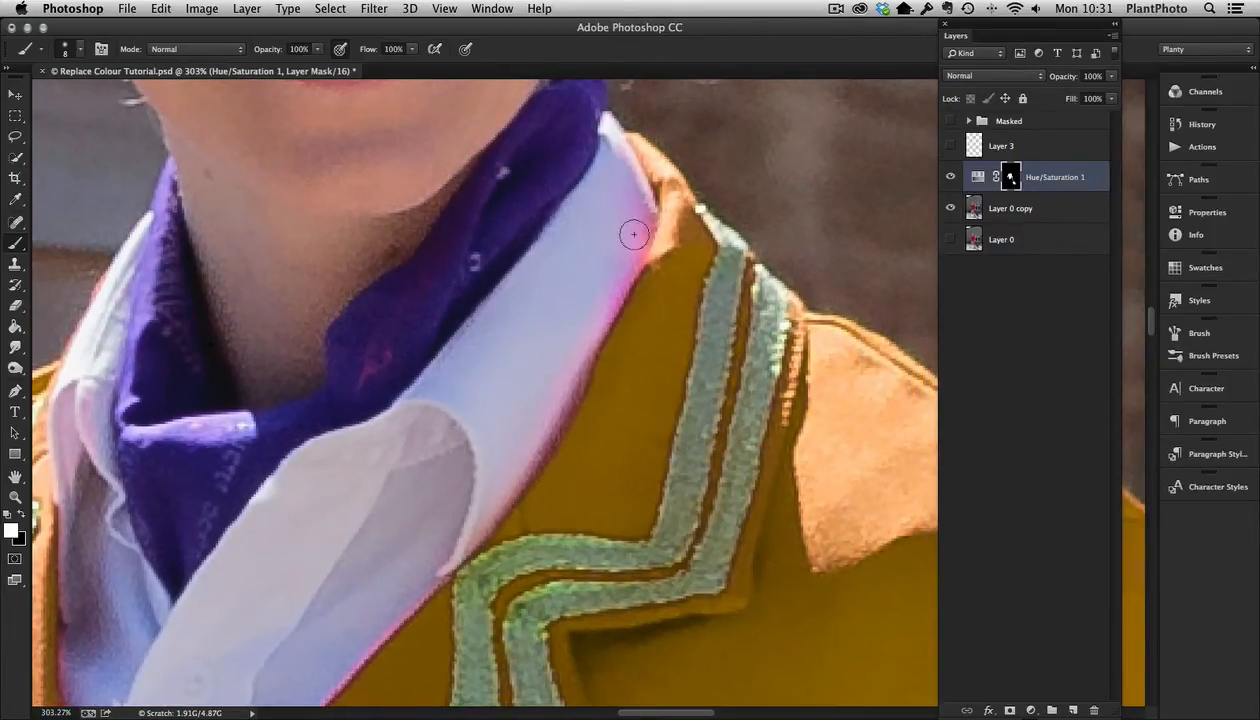
pyautogui.click(951, 177)
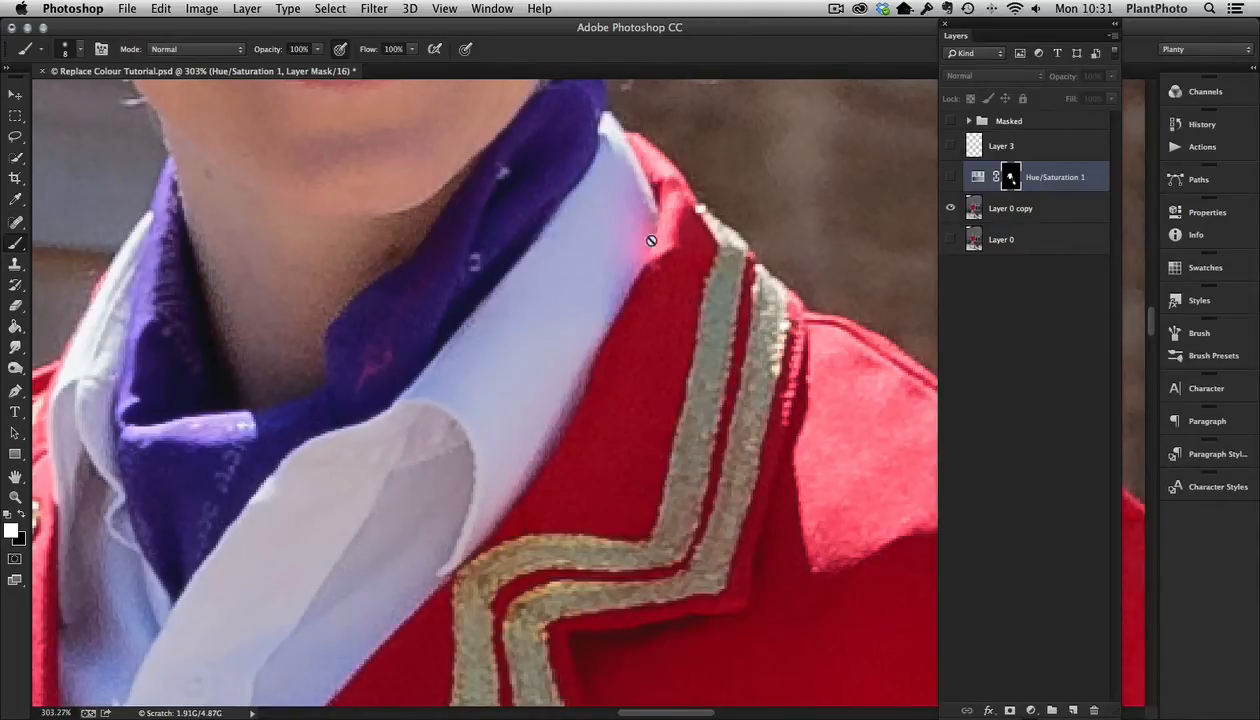
pyautogui.click(951, 177)
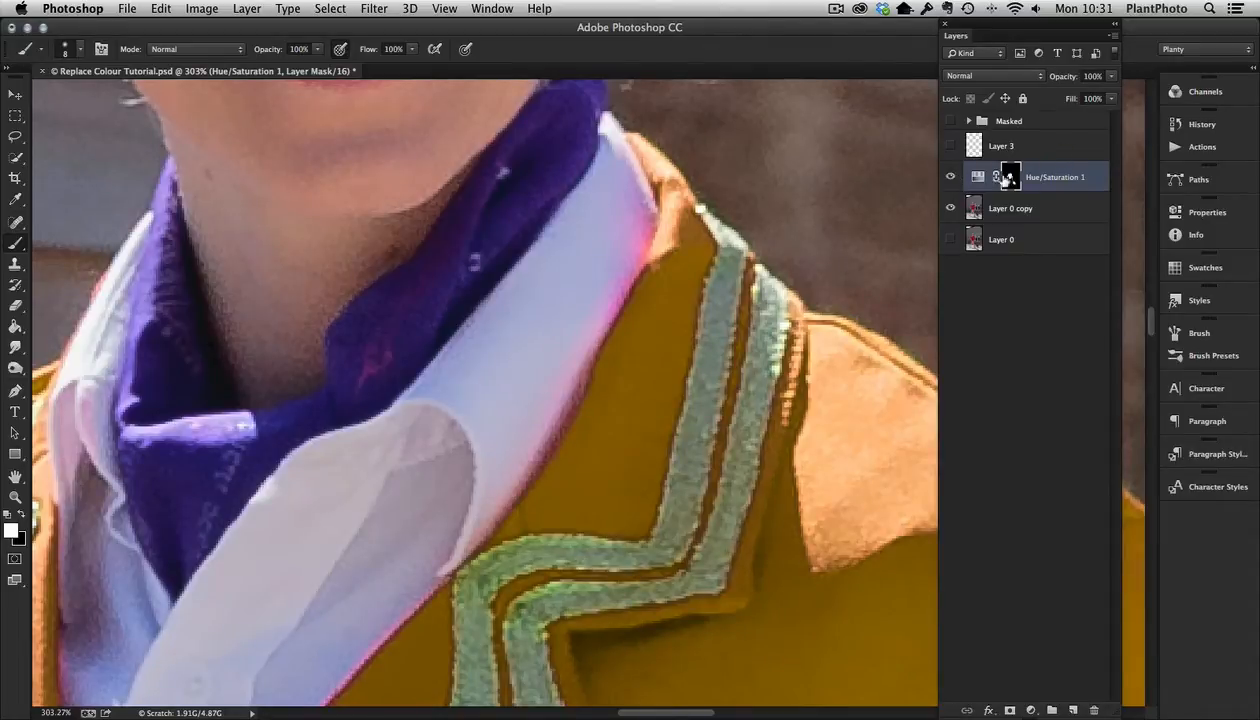
# - Add a new layer above the Hue/Saturation layer and sample the jacket's golden brown as the painting colour
pyautogui.moveTo(577, 437)
pyautogui.mouseDown()
pyautogui.moveTo(647, 309)
pyautogui.moveTo(677, 138)
pyautogui.mouseUp()
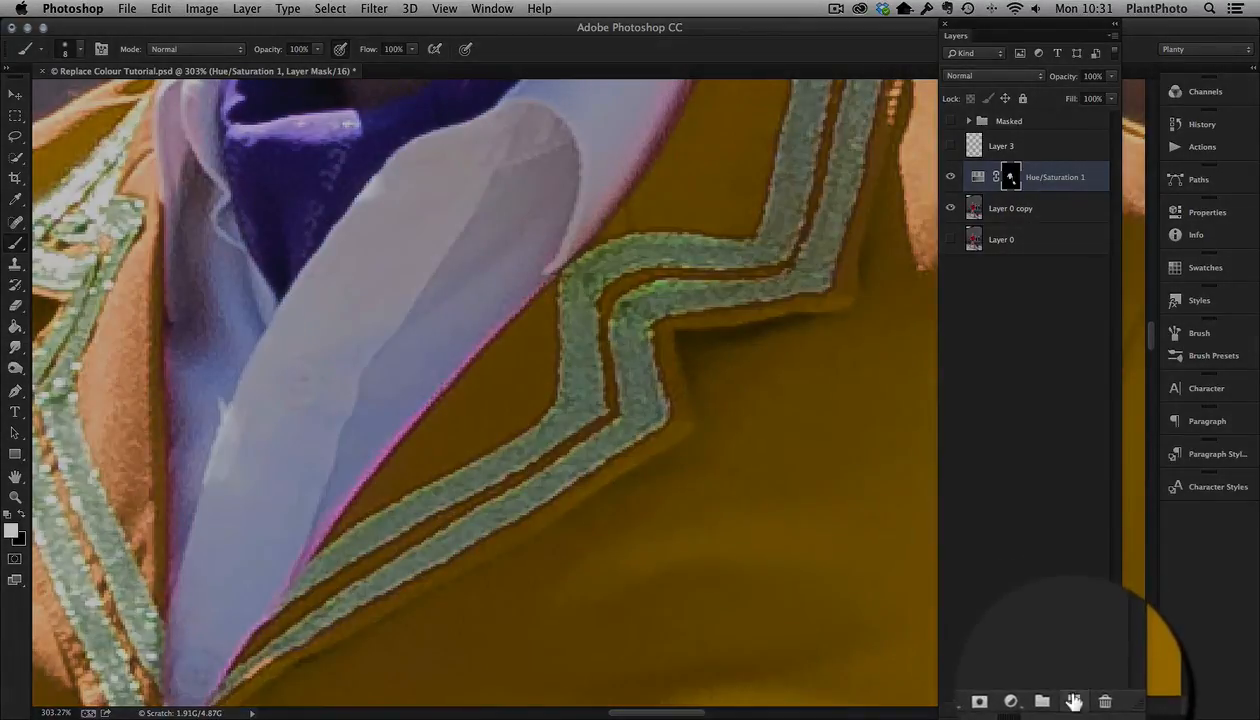
pyautogui.click(1072, 710)
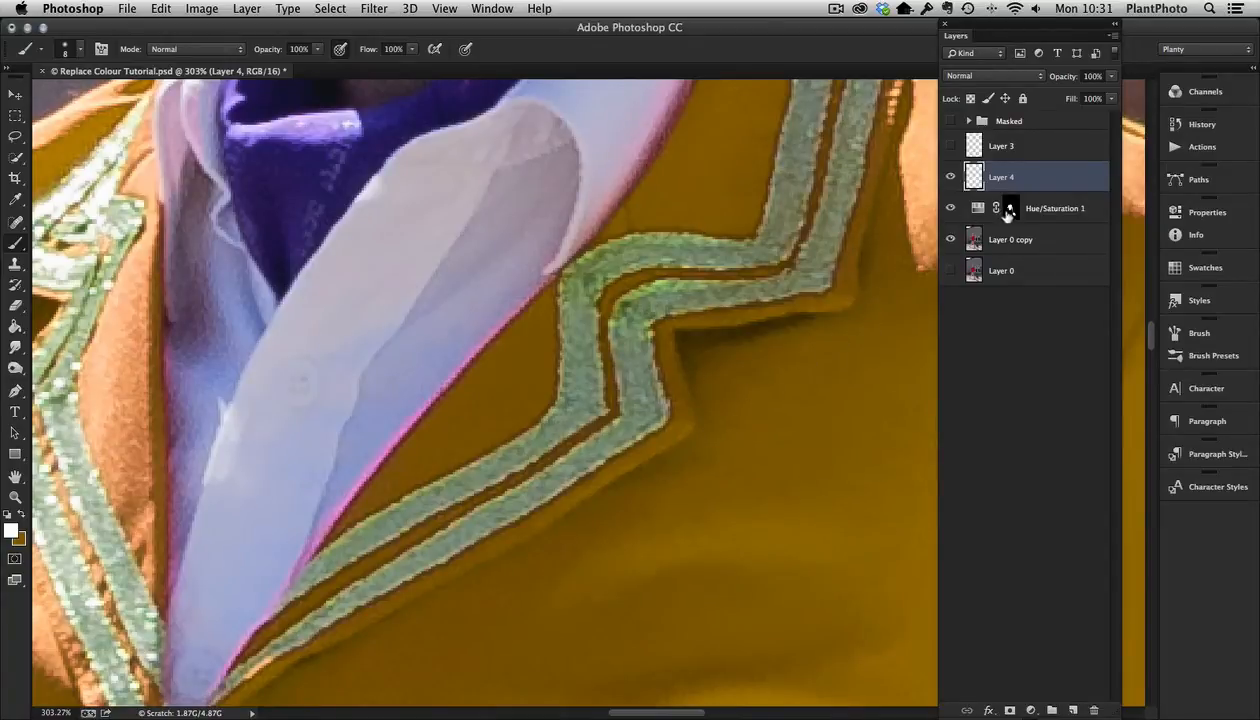
pyautogui.keyDown('alt'); pyautogui.click(735, 397); pyautogui.keyUp('alt')
# - Paint the sampled brown along the pink fringe between shirt collar and lapel, and set the new layer's blend mode to Color
pyautogui.moveTo(783, 229); pyautogui.dragTo(695, 376)
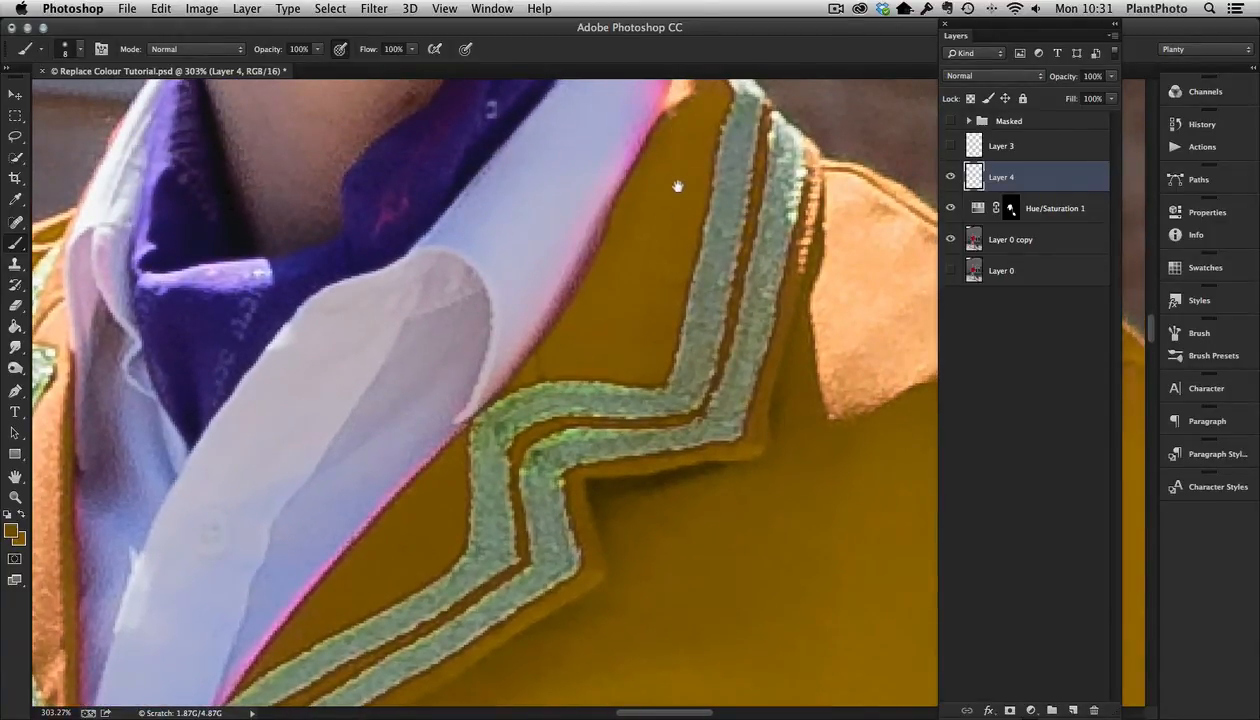
pyautogui.moveTo(675, 186); pyautogui.dragTo(627, 318)
pyautogui.moveTo(627, 183); pyautogui.dragTo(602, 236)
pyautogui.moveTo(582, 294); pyautogui.dragTo(532, 376)
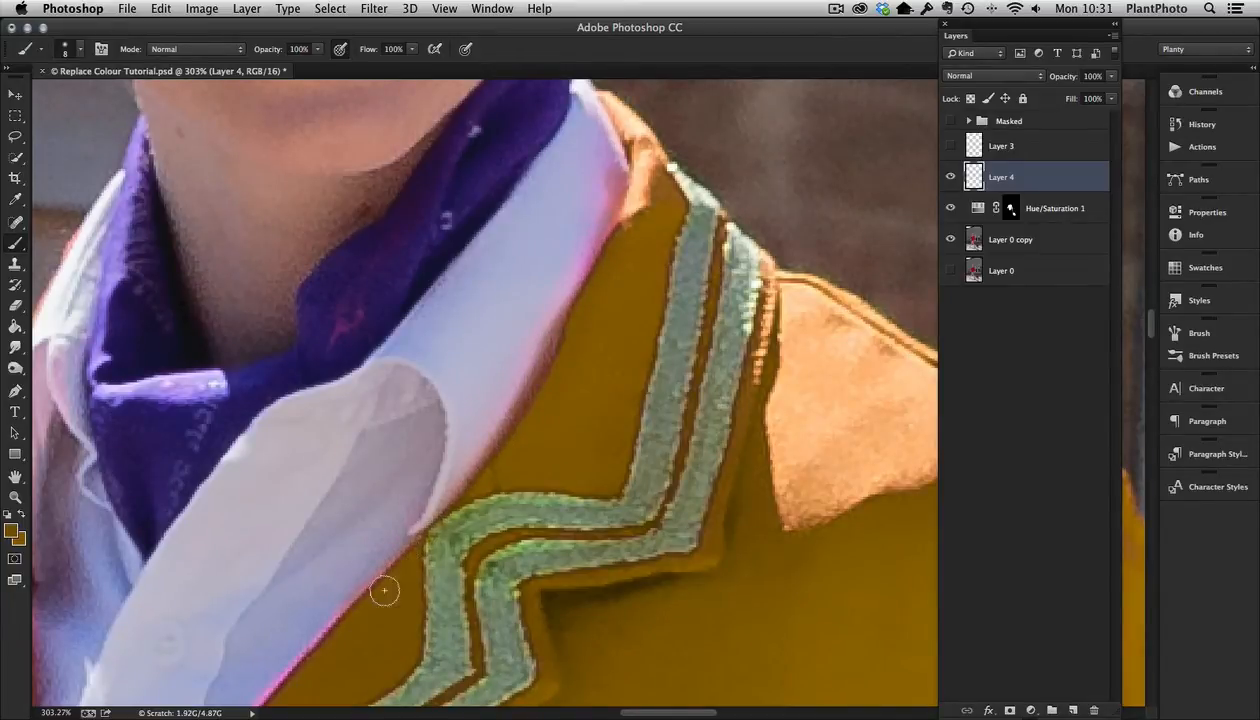
pyautogui.moveTo(382, 588)
pyautogui.mouseDown()
pyautogui.moveTo(512, 374)
pyautogui.moveTo(534, 278)
pyautogui.mouseUp()
pyautogui.moveTo(604, 190)
pyautogui.mouseDown()
pyautogui.moveTo(424, 378)
pyautogui.moveTo(238, 630)
pyautogui.mouseUp()
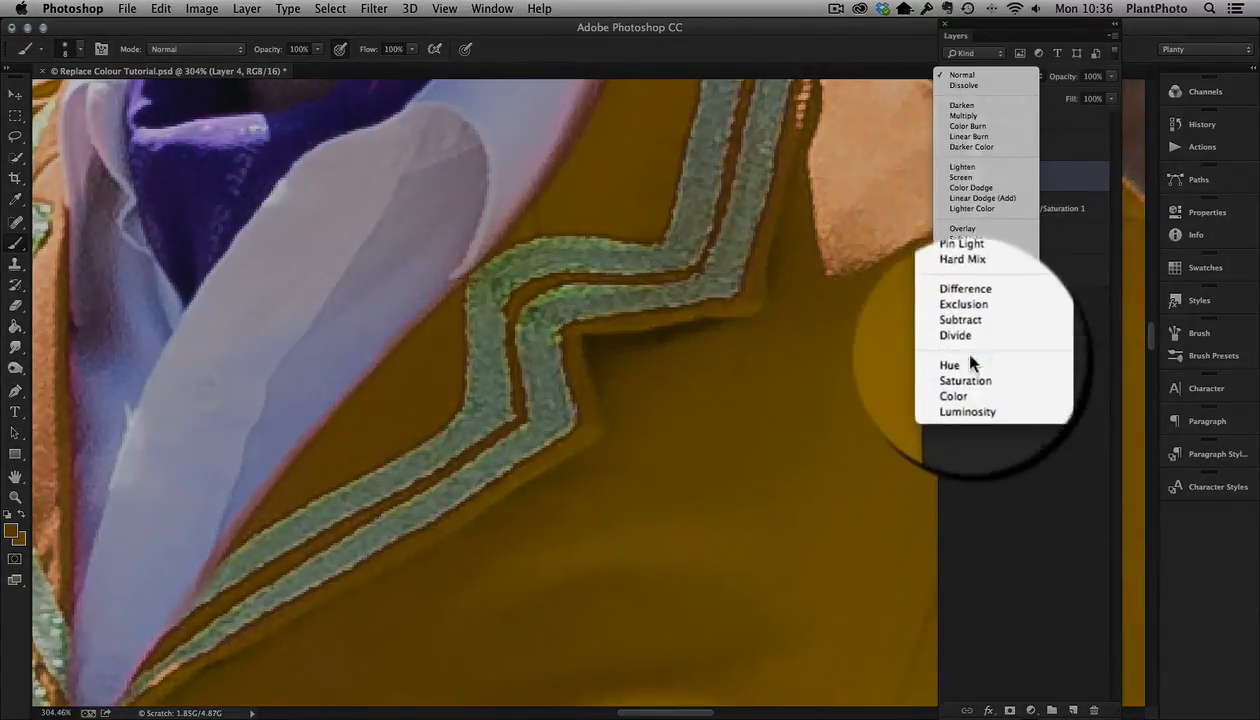
pyautogui.click(960, 382)
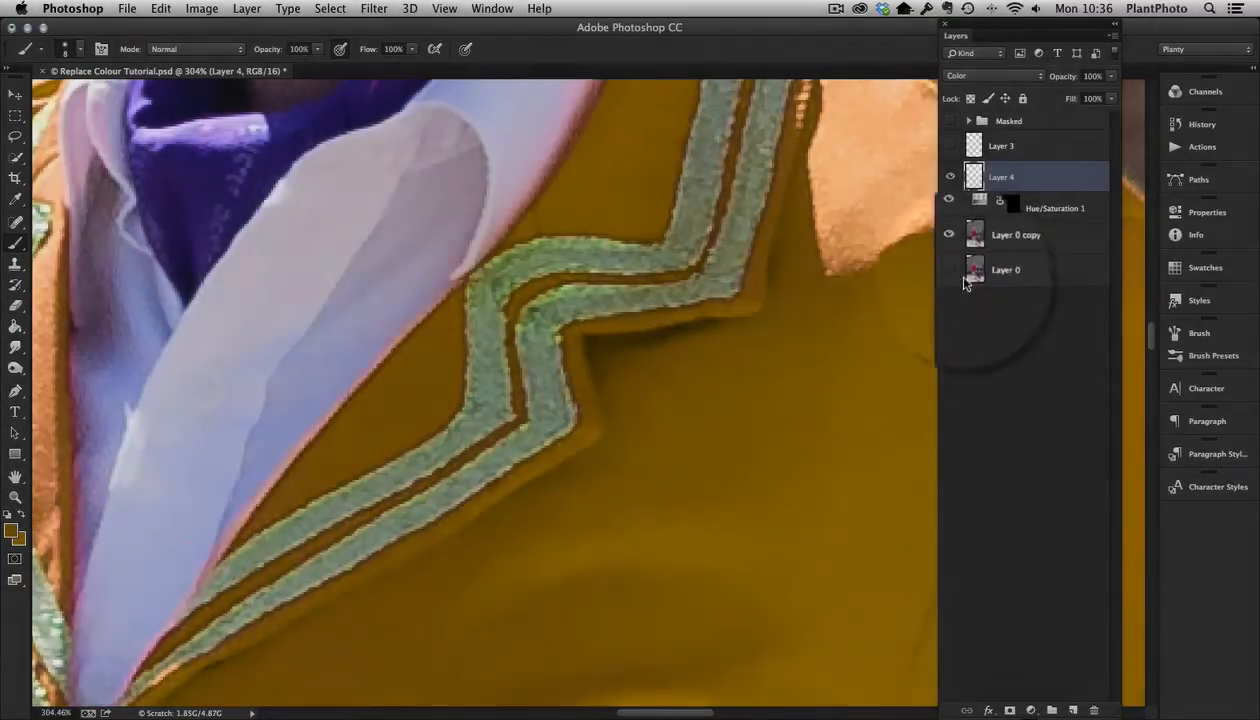
# - Compare the shirt and lapel edge with the painted Color layer hidden and shown, along both lower and upper lapel
pyautogui.click(951, 177)
pyautogui.click(951, 177)
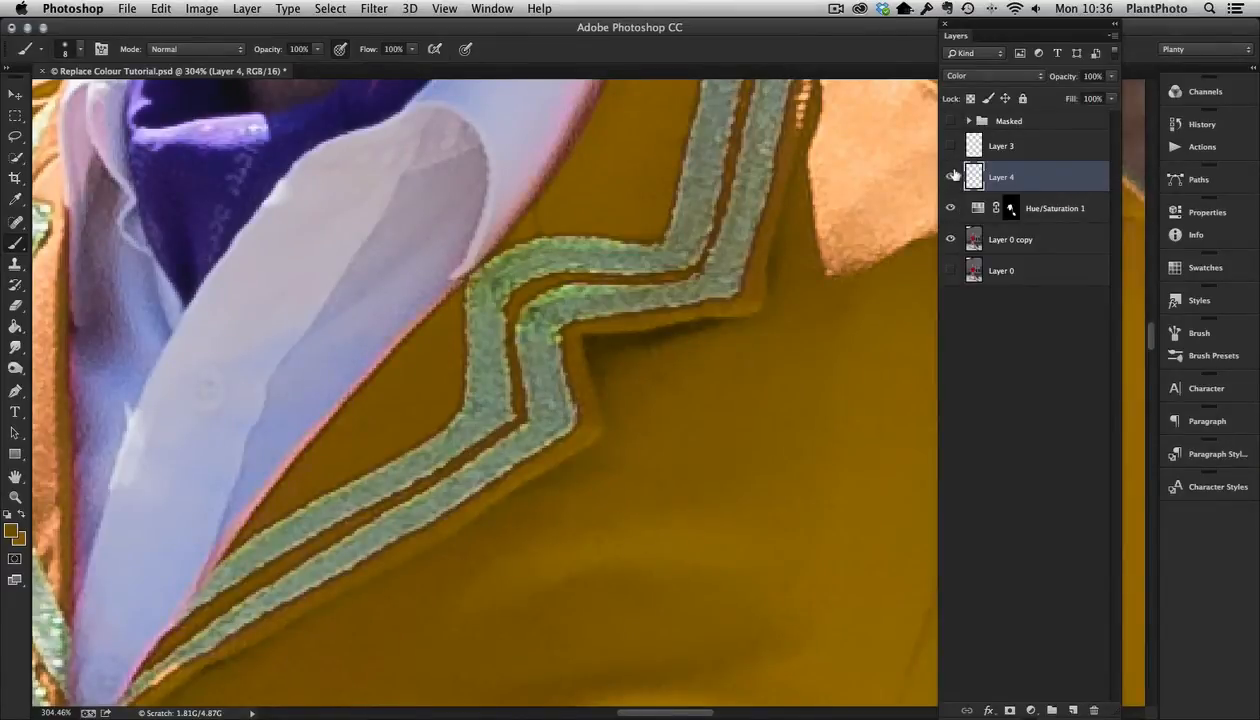
pyautogui.click(952, 177)
pyautogui.click(955, 176)
pyautogui.moveTo(686, 244)
pyautogui.mouseDown()
pyautogui.moveTo(675, 321)
pyautogui.moveTo(546, 504)
pyautogui.mouseUp()
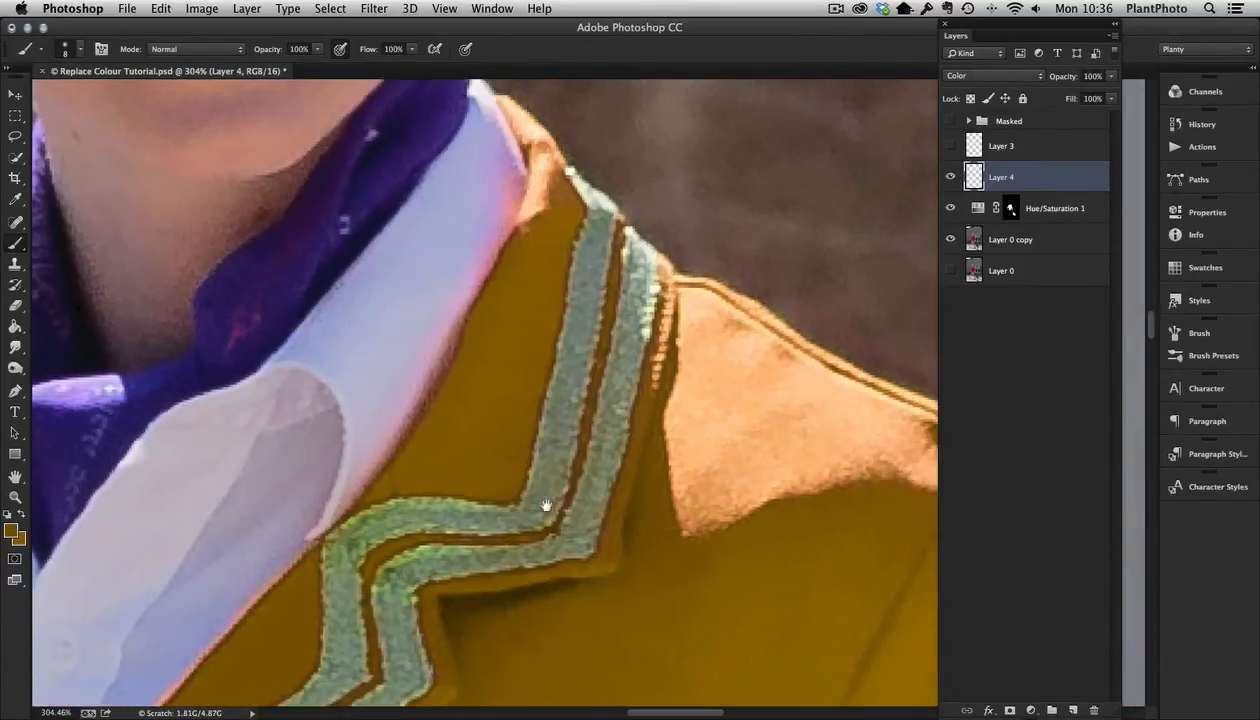
pyautogui.click(955, 178)
pyautogui.click(955, 177)
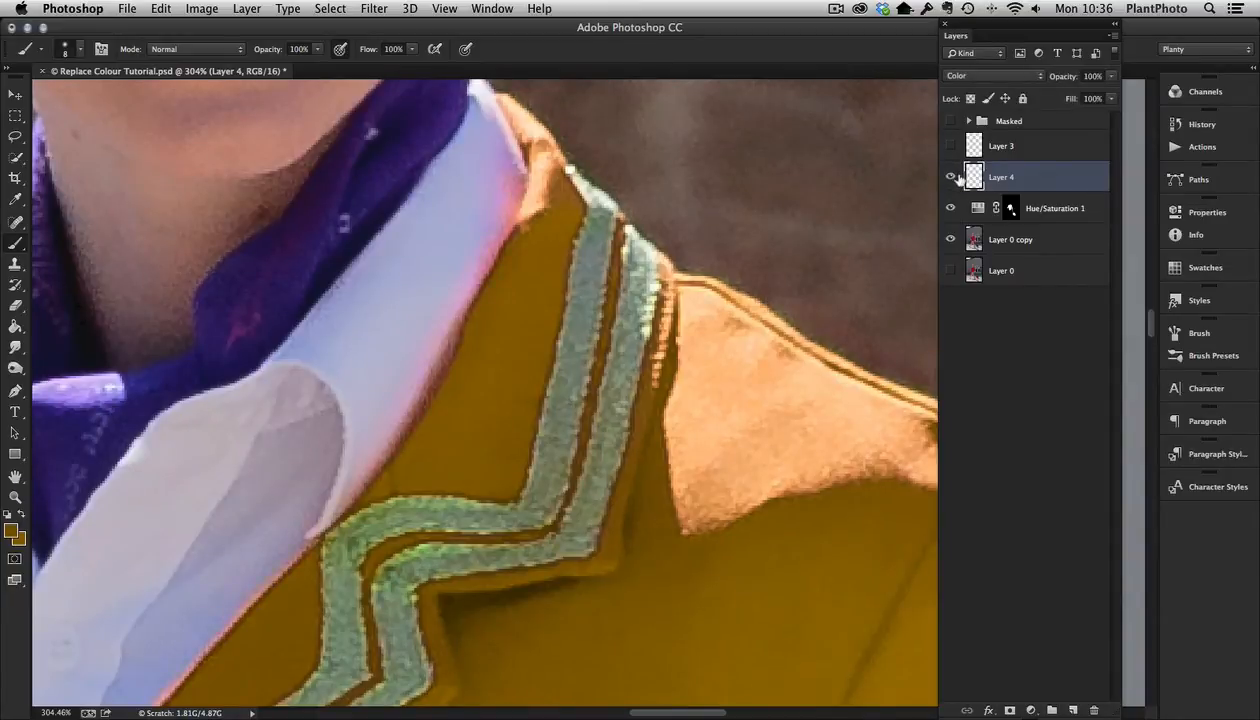
pyautogui.click(953, 179)
pyautogui.click(951, 178)
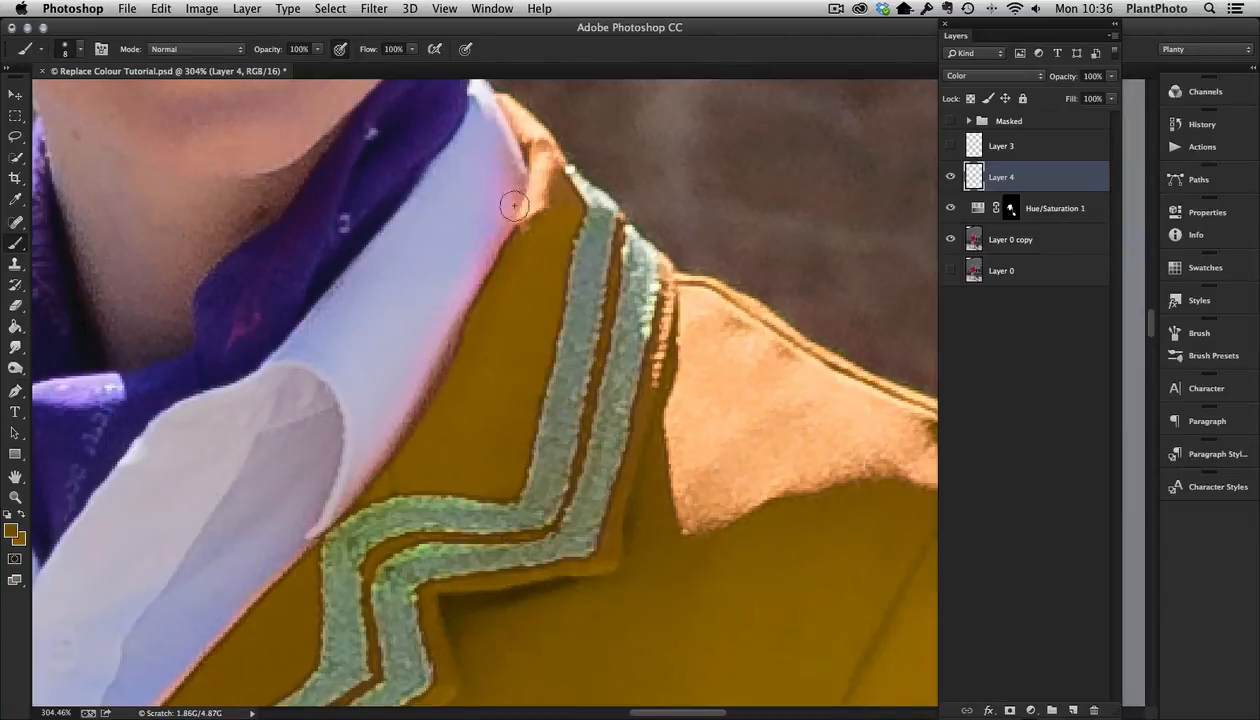
# - Paint the remaining pink fringe where the shirt collar meets the upper lapel on the Color layer, and check the shoulder
pyautogui.moveTo(511, 204); pyautogui.dragTo(480, 264)
pyautogui.moveTo(799, 422)
pyautogui.mouseDown()
pyautogui.moveTo(737, 354)
pyautogui.moveTo(720, 264)
pyautogui.mouseUp()
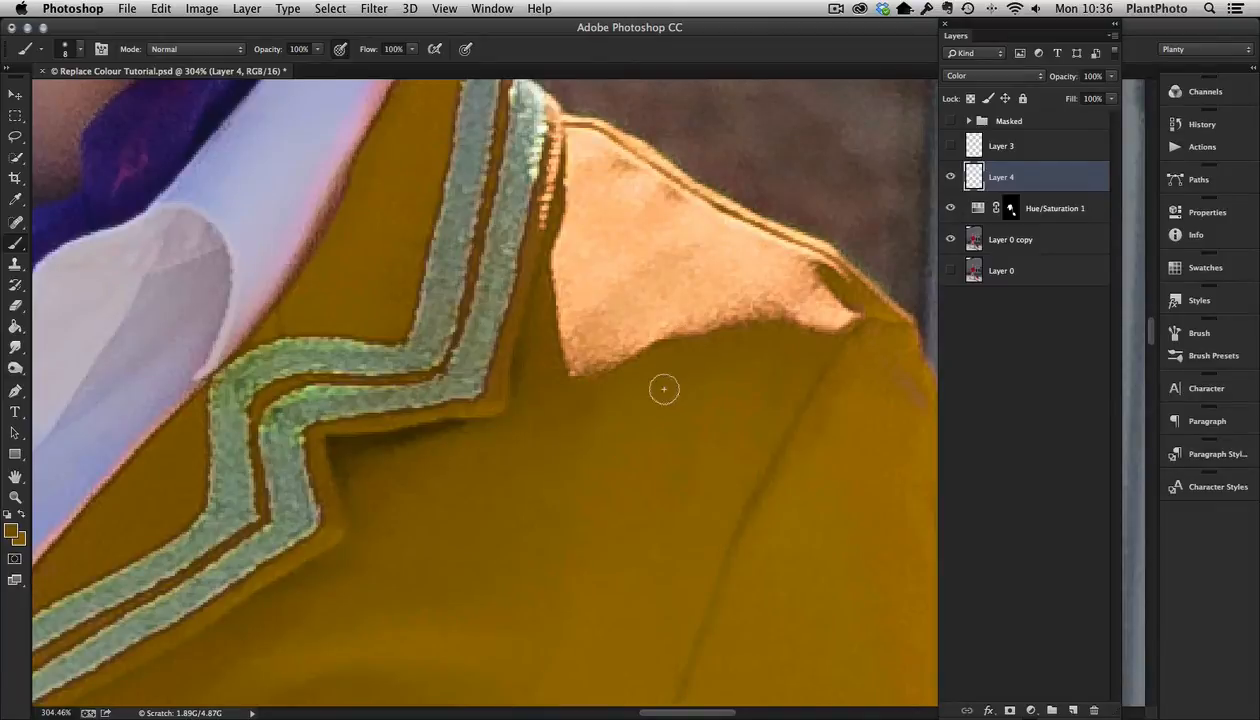
pyautogui.click(15, 497)
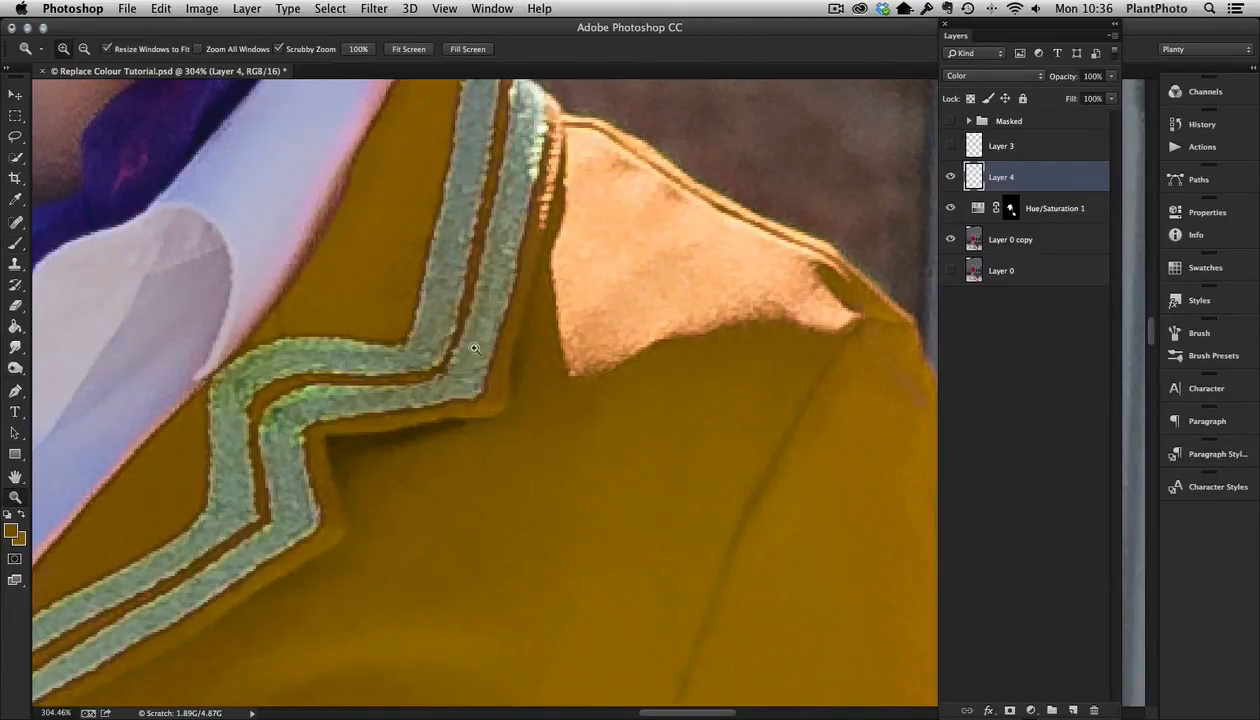
pyautogui.moveTo(633, 311); pyautogui.dragTo(588, 164)
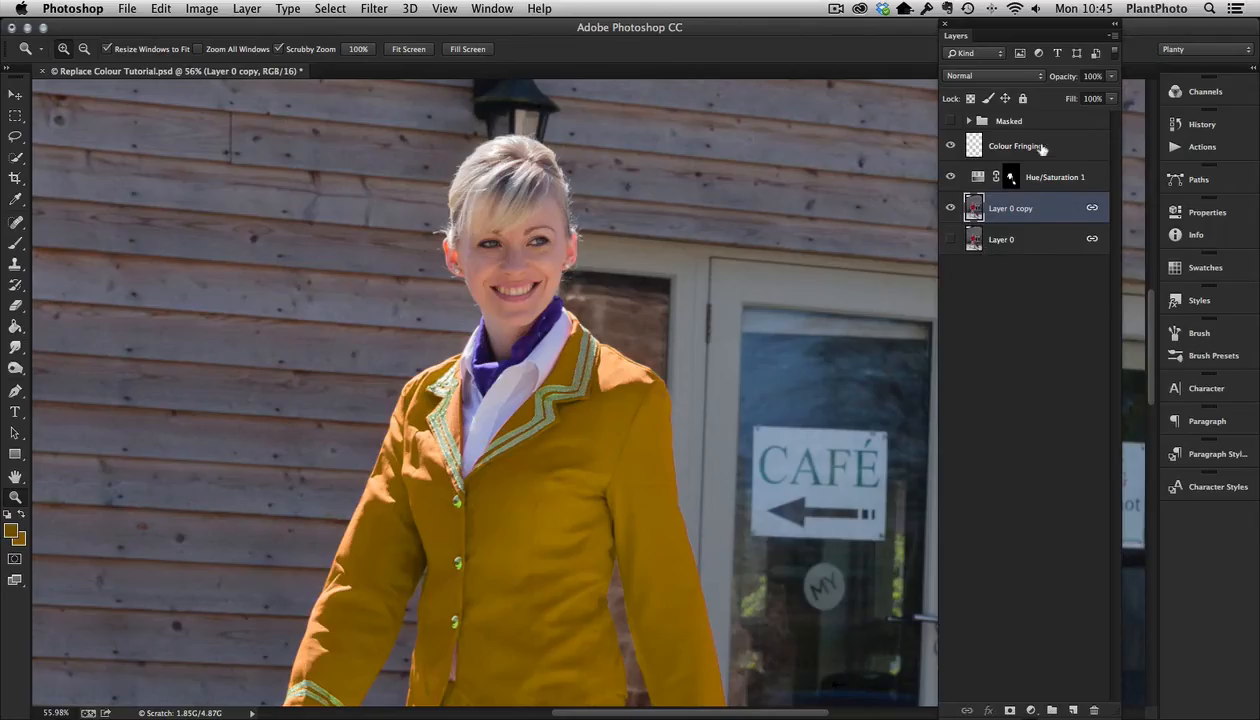
# - Make Layer 0 copy active and start a Color Range selection based on Highlights
pyautogui.click(1042, 148)
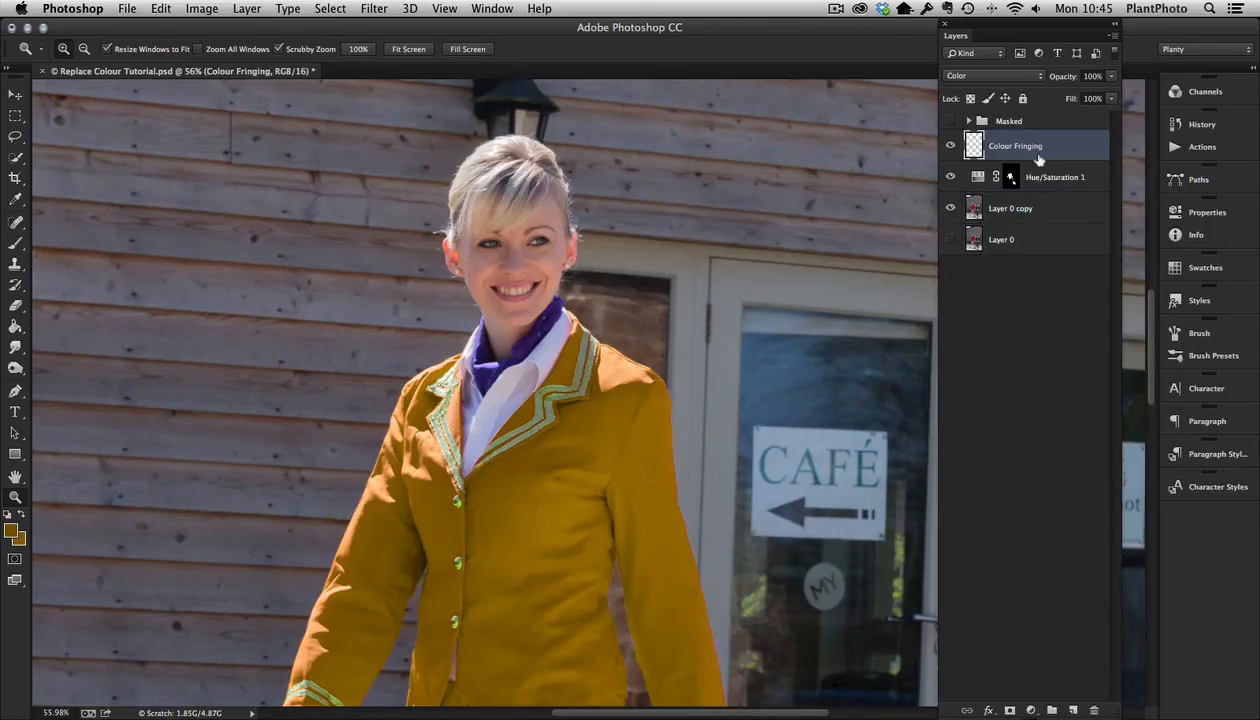
pyautogui.click(1043, 212)
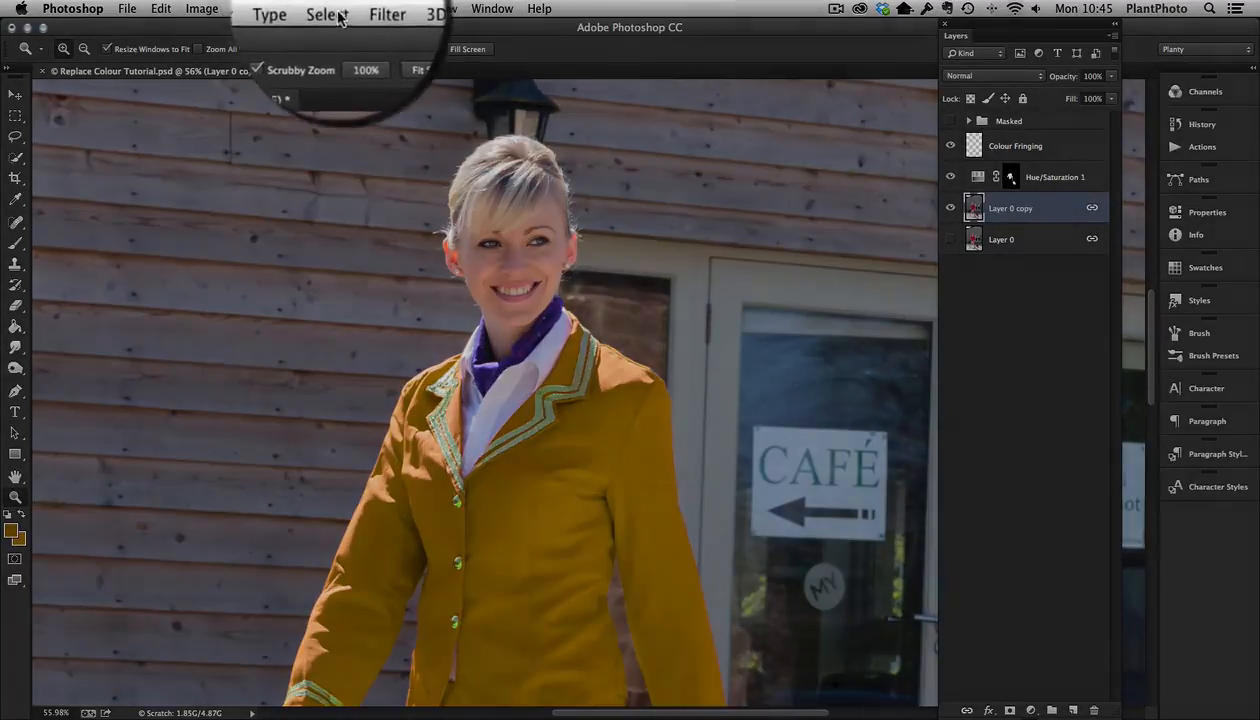
pyautogui.click(330, 9)
pyautogui.click(364, 172)
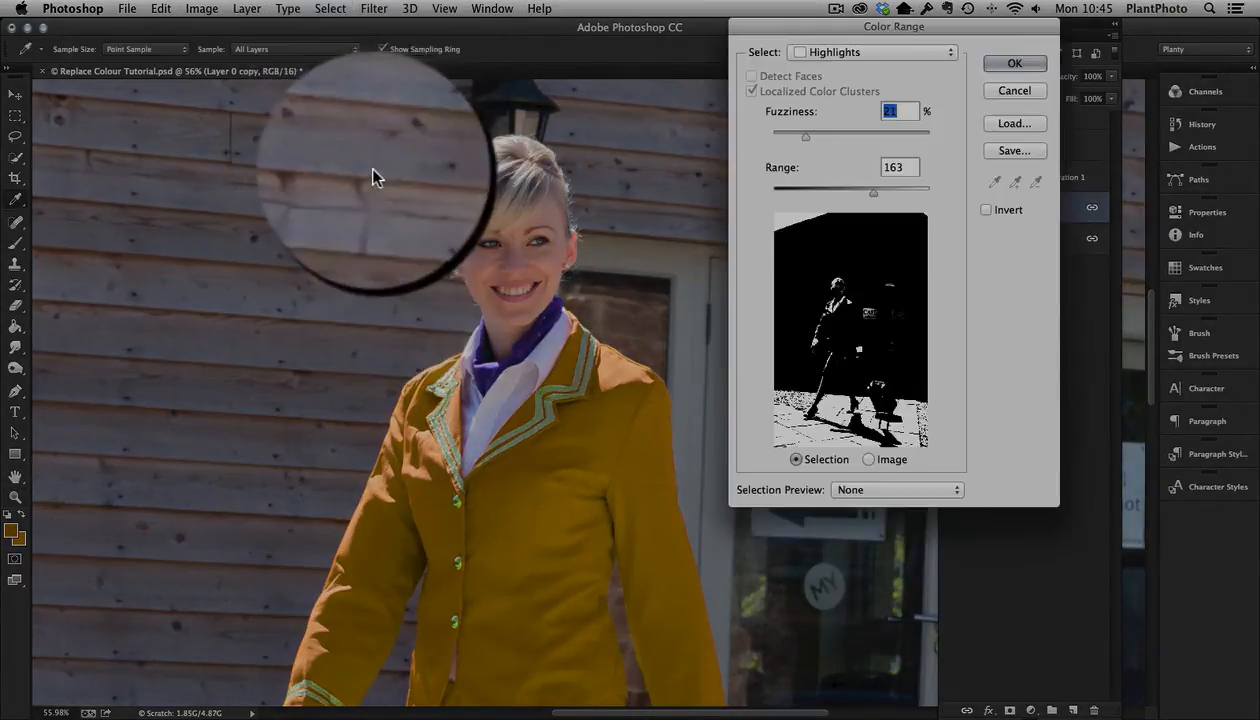
pyautogui.click(896, 47)
pyautogui.scroll(3, 896, 43)
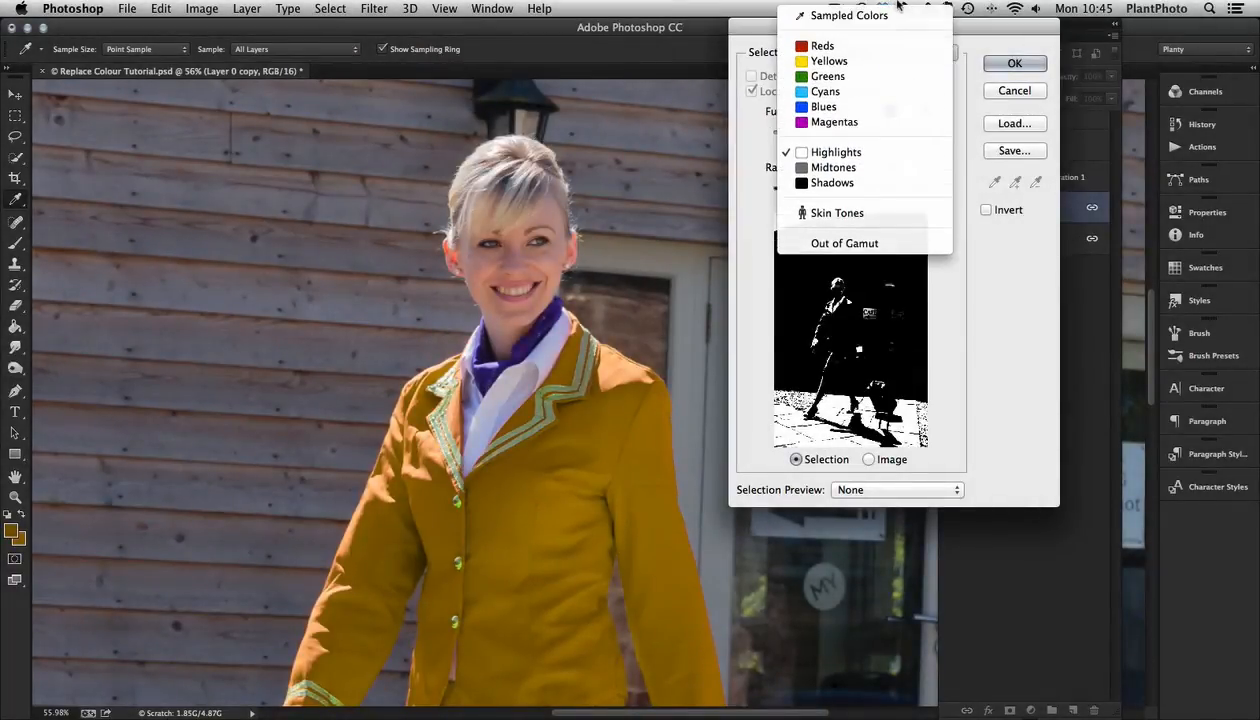
pyautogui.click(850, 155)
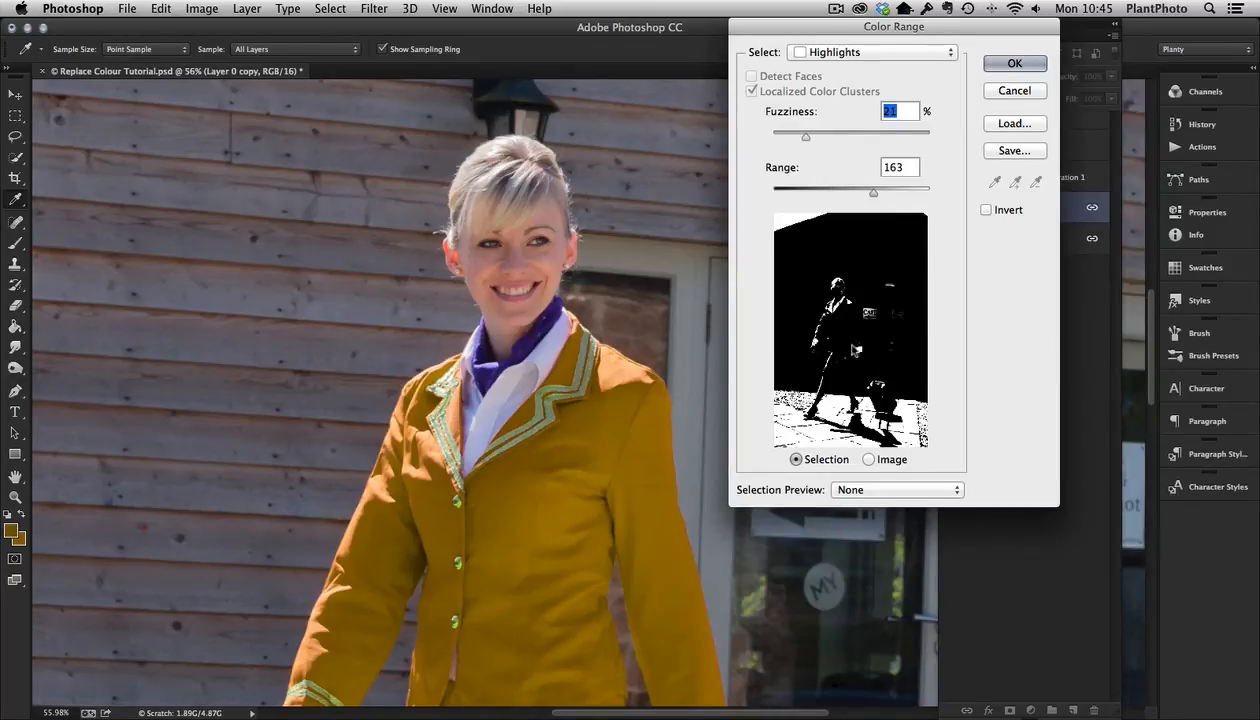
# - Set the Color Range highlights to a range of 162 and a fuzziness of 8%, and create the selection
pyautogui.click(876, 194)
pyautogui.moveTo(877, 196)
pyautogui.mouseDown()
pyautogui.moveTo(856, 198)
pyautogui.moveTo(875, 199)
pyautogui.mouseUp()
pyautogui.moveTo(804, 135)
pyautogui.mouseDown()
pyautogui.moveTo(830, 139)
pyautogui.moveTo(786, 146)
pyautogui.mouseUp()
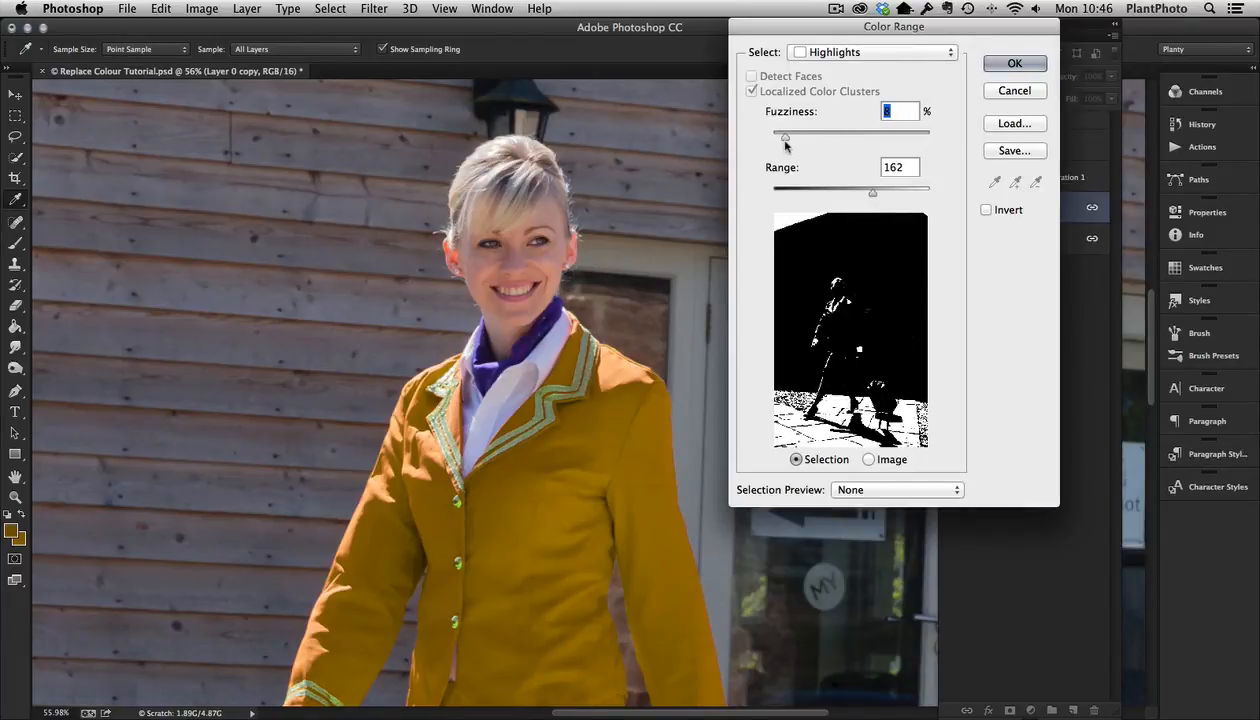
pyautogui.click(1013, 64)
# - Add a new layer for the highlight selection and move it above the Colour Fringing layer
pyautogui.press('z')
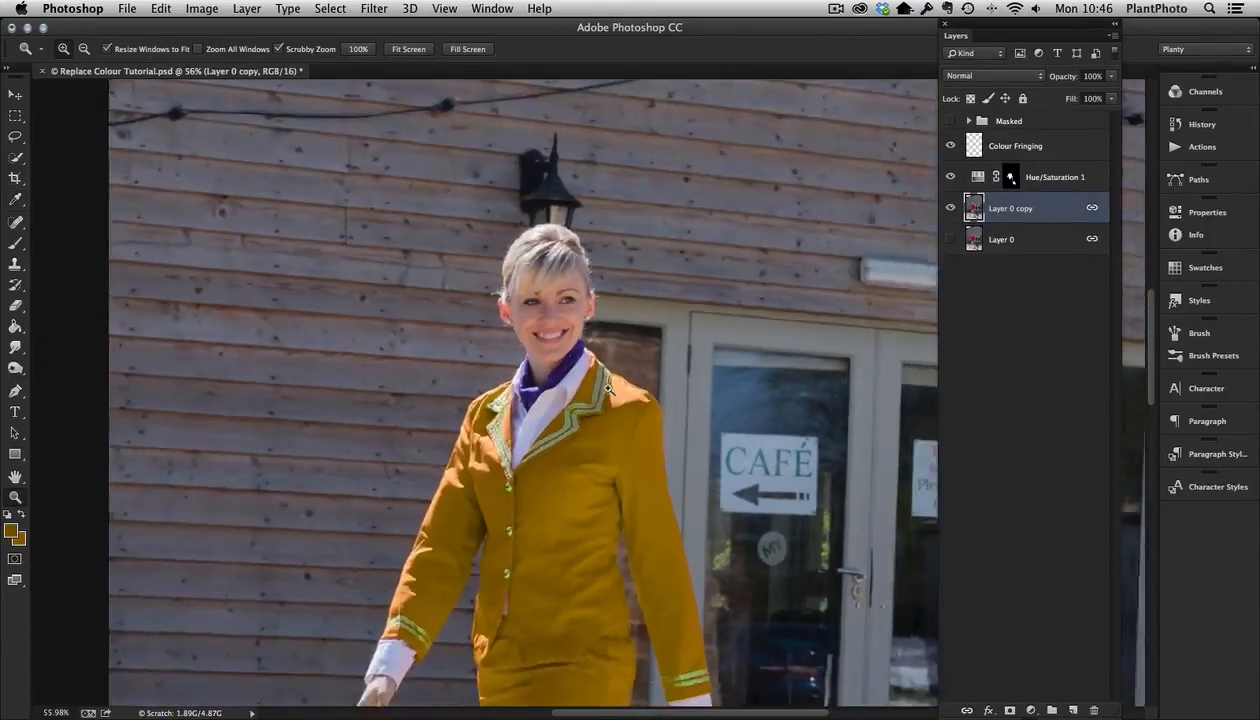
pyautogui.moveTo(608, 389); pyautogui.dragTo(594, 396)
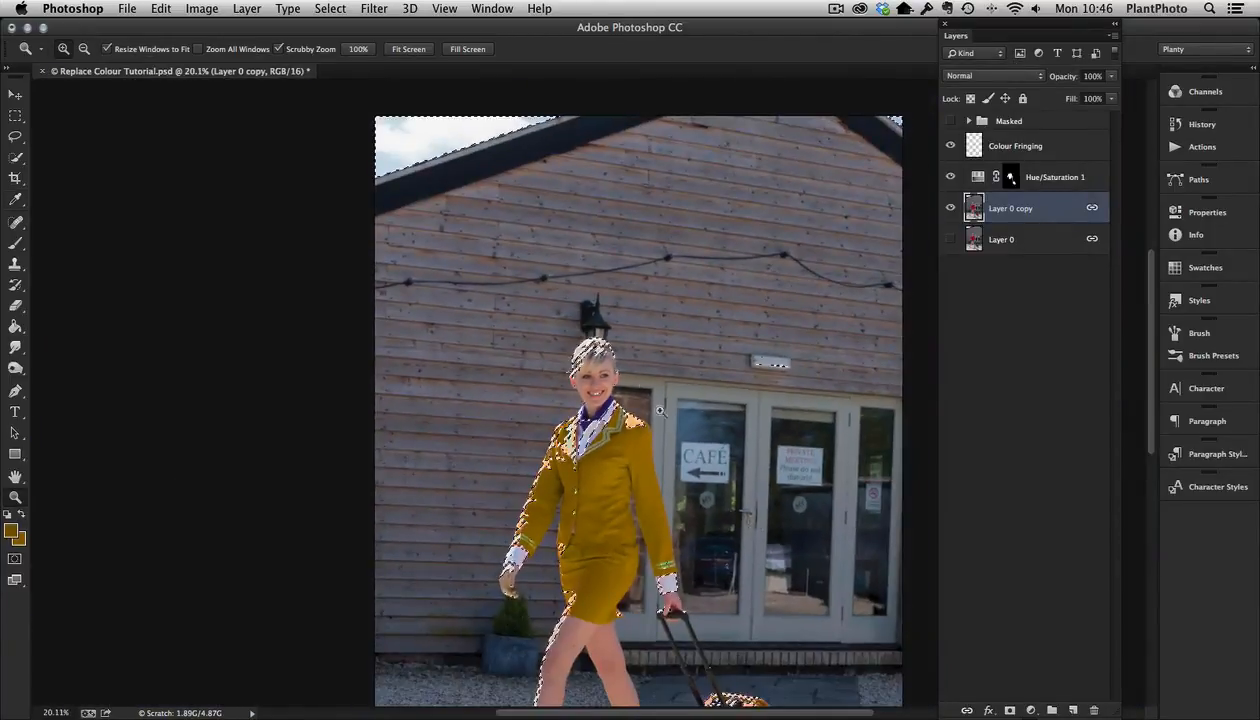
pyautogui.moveTo(641, 489); pyautogui.dragTo(633, 444)
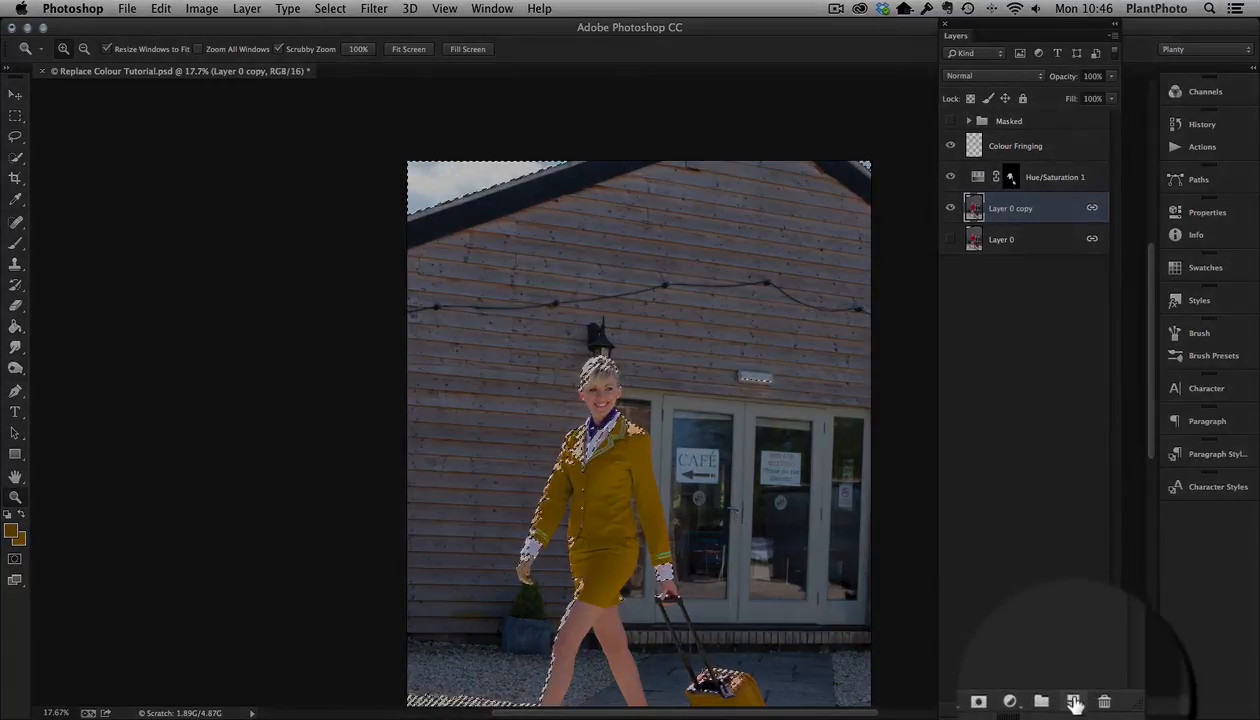
pyautogui.click(1073, 710)
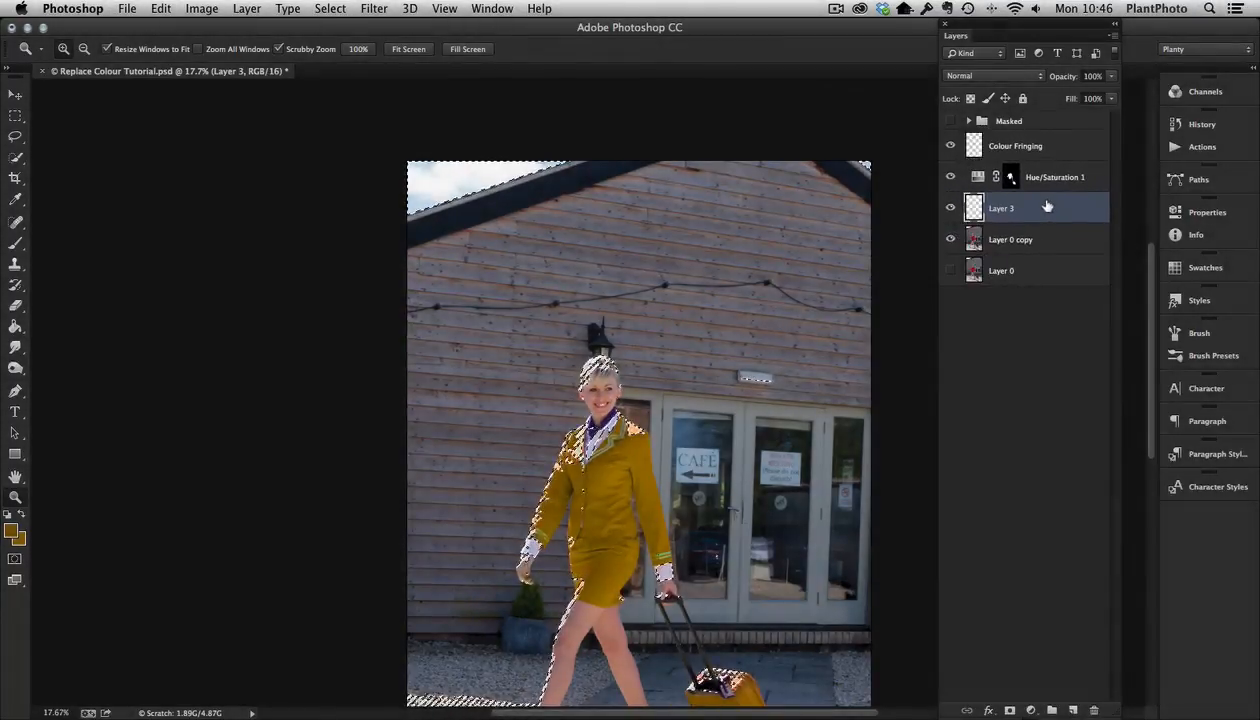
pyautogui.moveTo(1048, 179); pyautogui.dragTo(1066, 148)
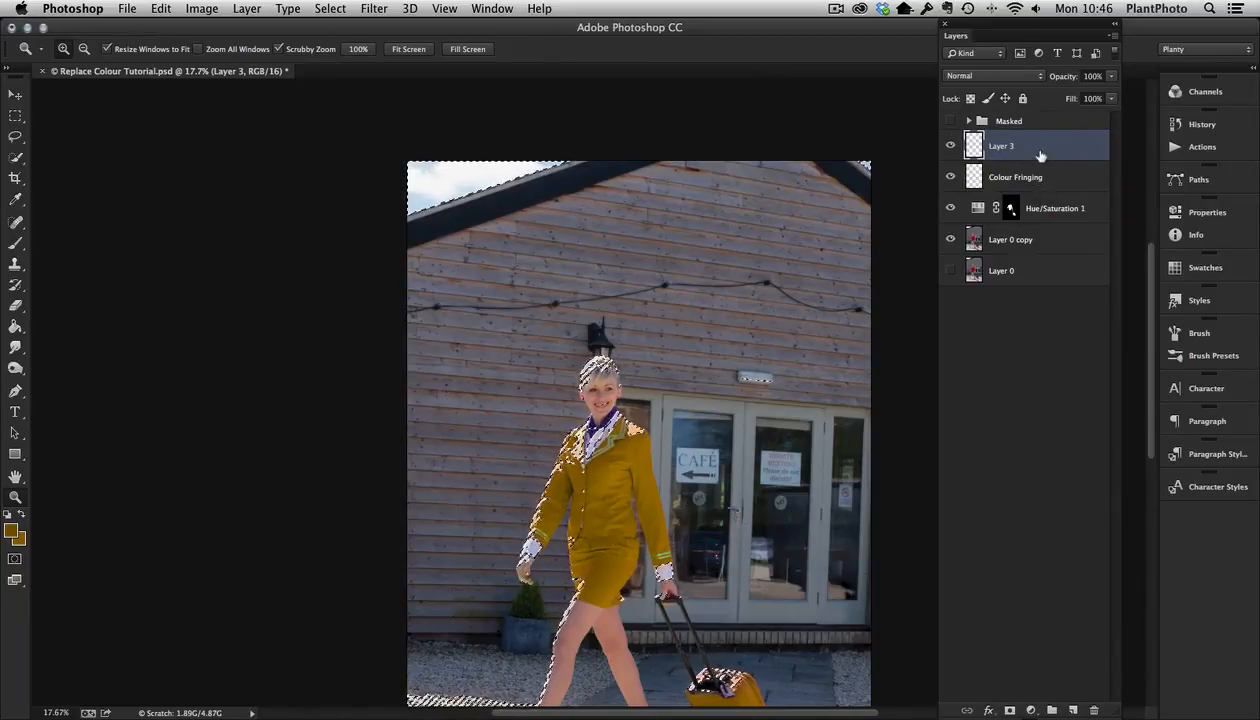
# - Choose white as the fill colour, fill the highlight selection on Layer 3 with it, and clear the selection
pyautogui.click(15, 326)
pyautogui.click(30, 535)
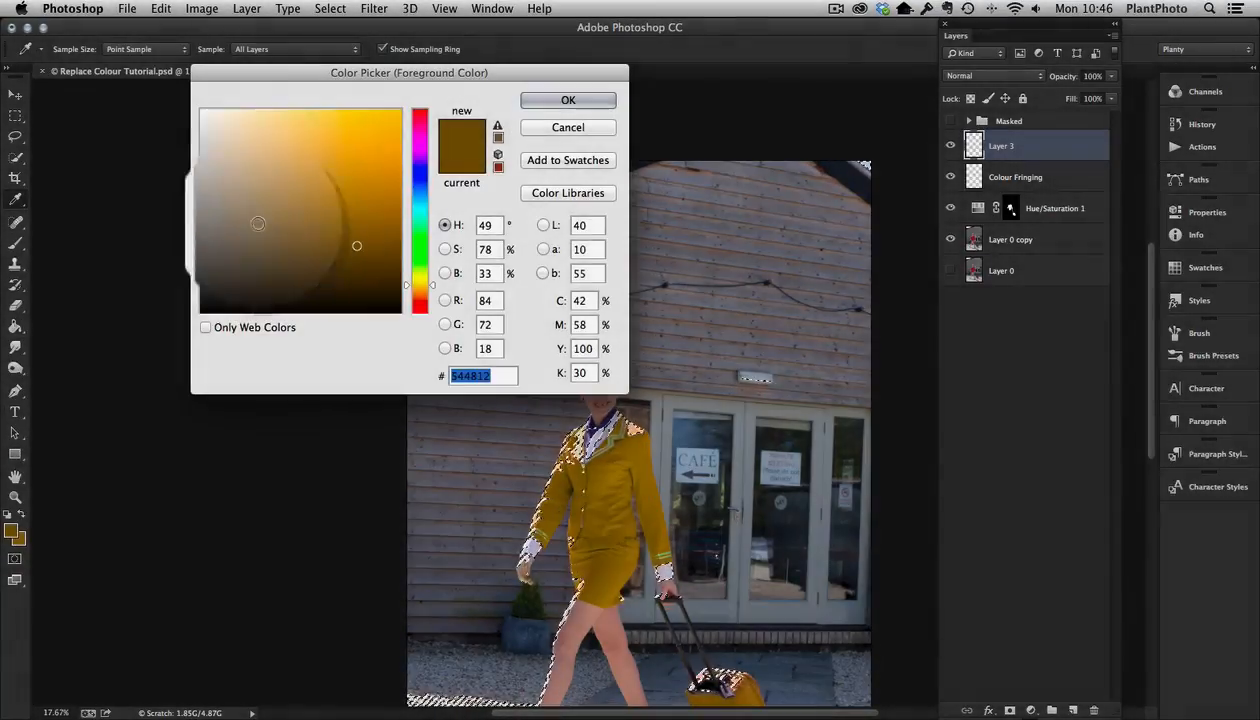
pyautogui.moveTo(259, 217); pyautogui.dragTo(201, 110)
pyautogui.click(600, 103)
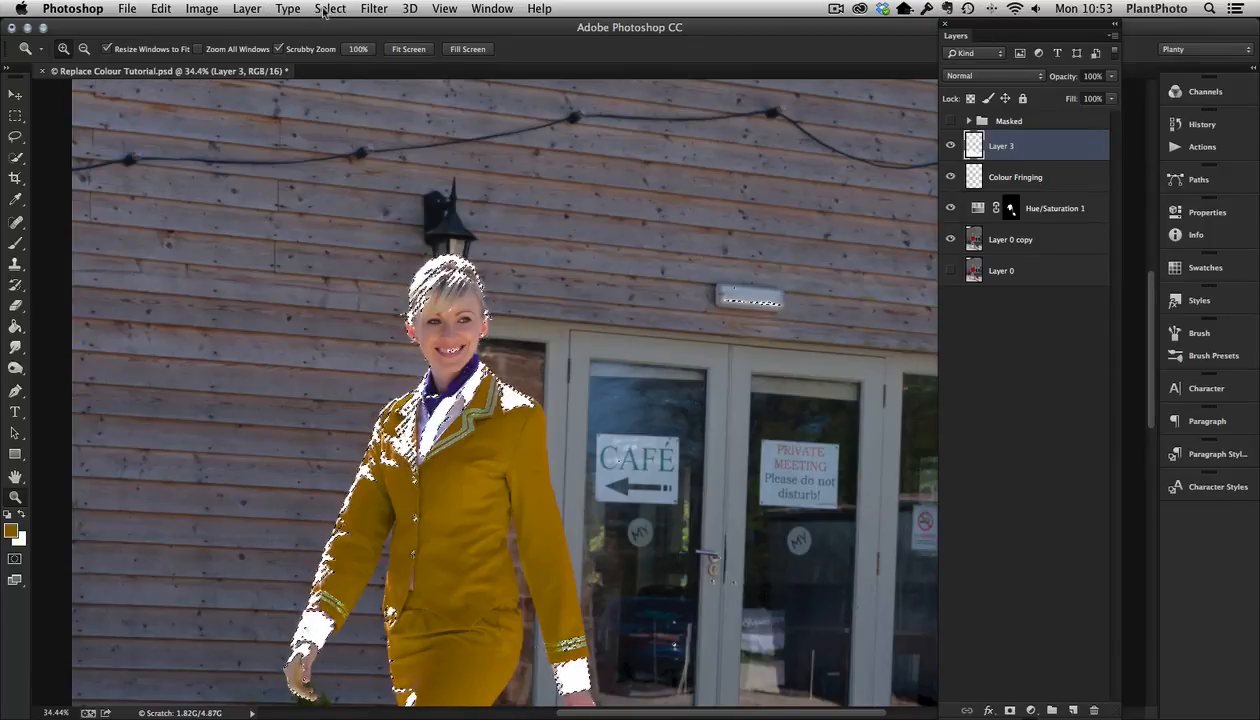
pyautogui.click(327, 10)
pyautogui.click(340, 42)
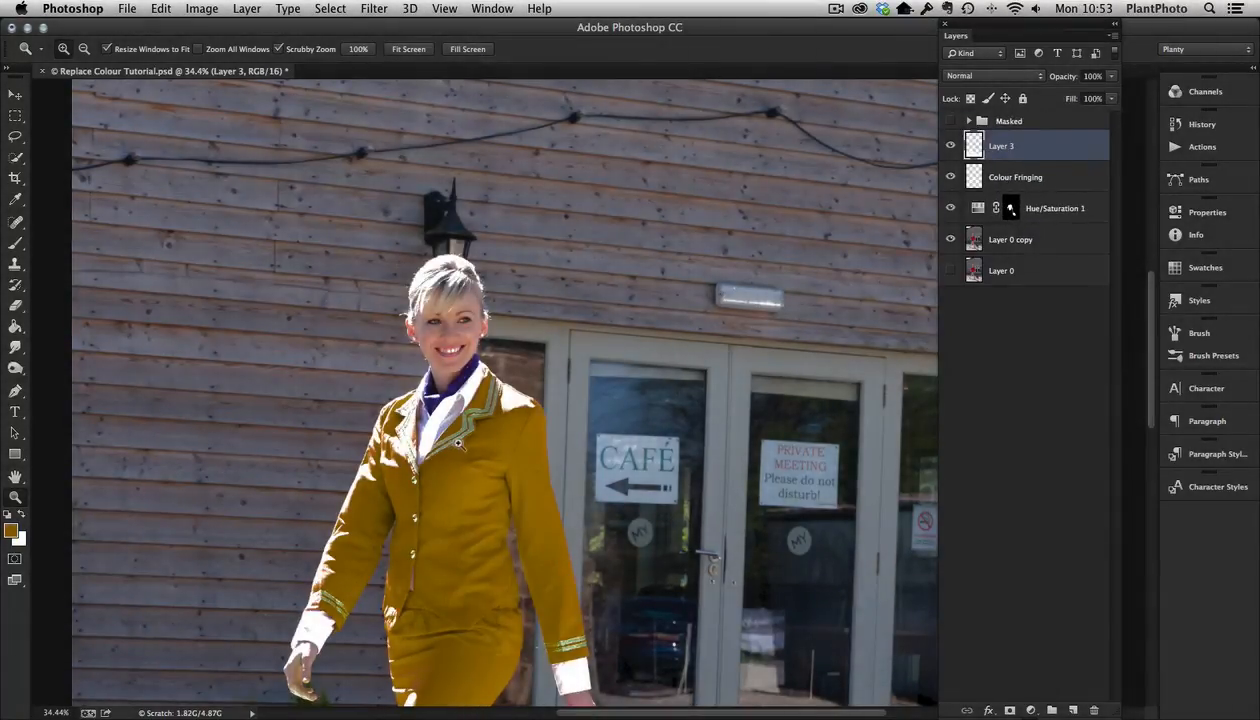
# - Add a white layer mask to the highlights layer, Layer 3
pyautogui.moveTo(432, 446); pyautogui.dragTo(482, 443)
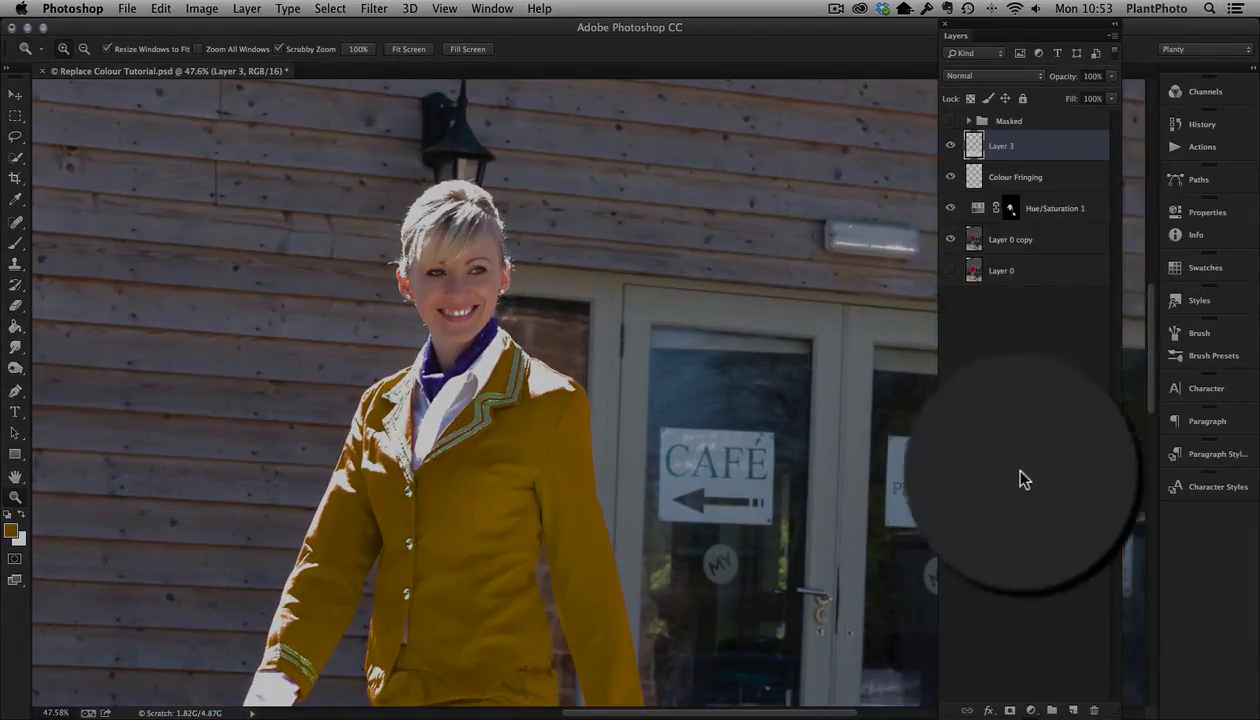
pyautogui.click(1010, 704)
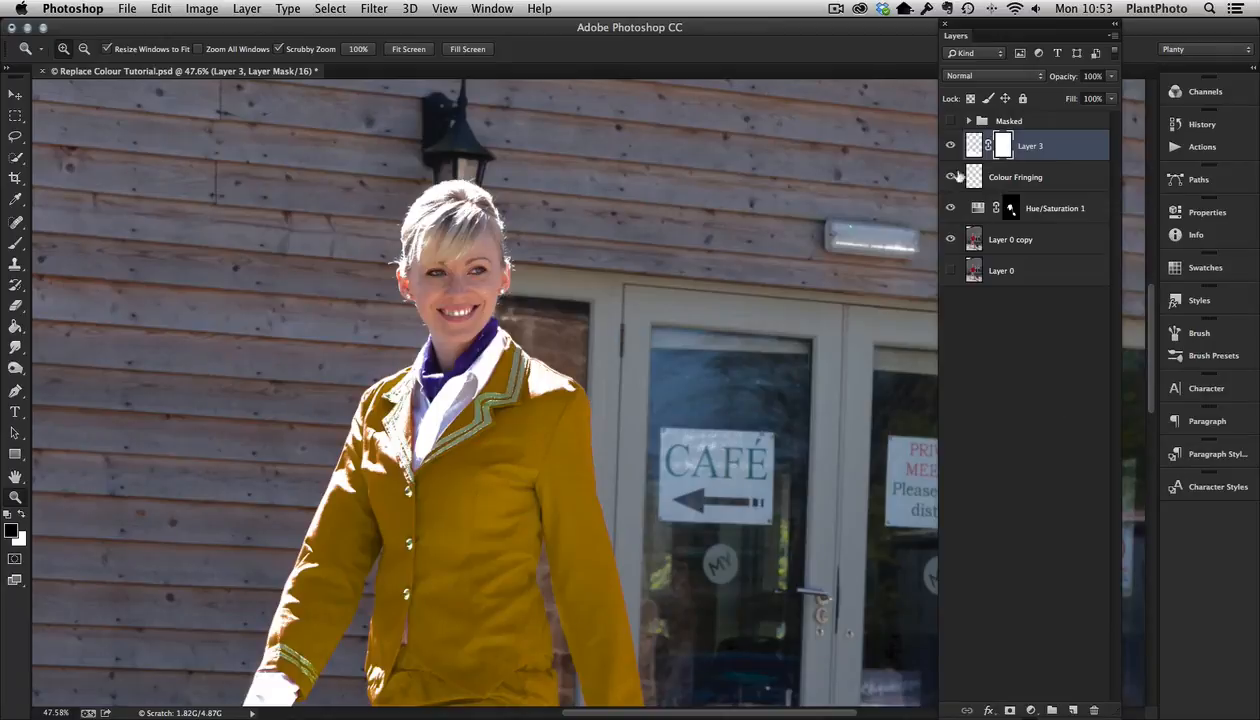
pyautogui.moveTo(548, 347); pyautogui.dragTo(646, 325)
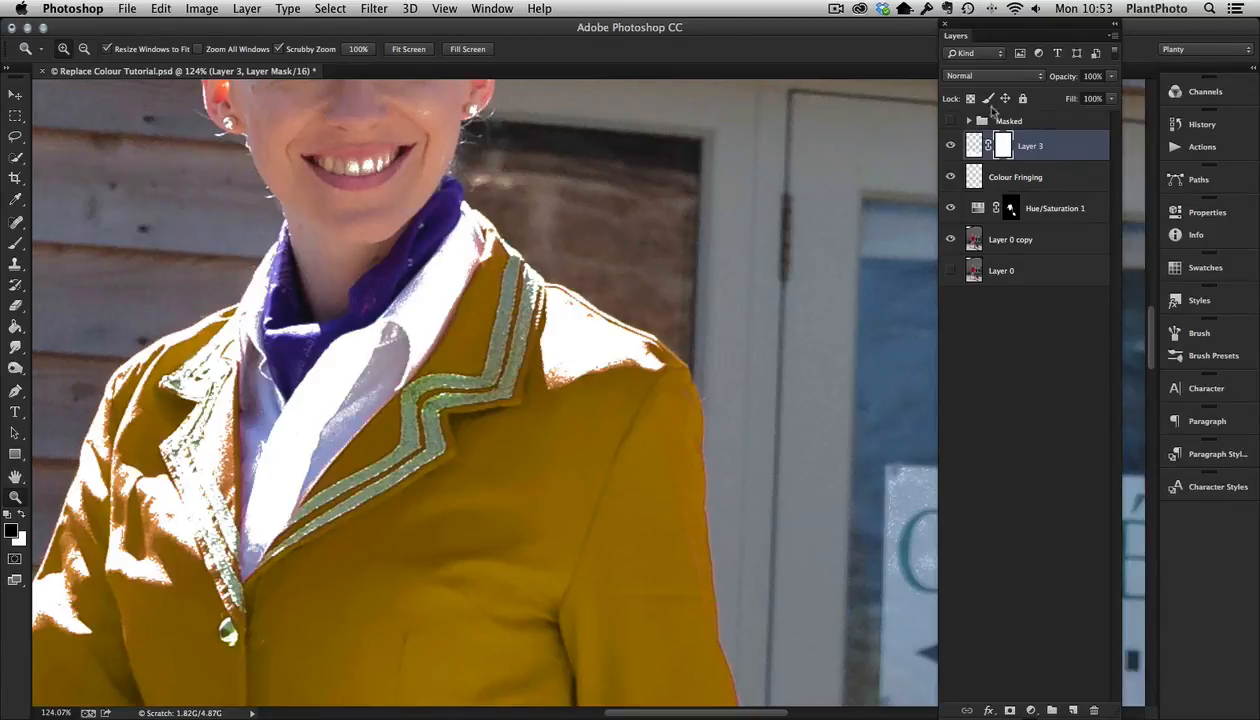
# - Set Layer 3's blend mode to Soft Light and reduce its opacity to 21%
pyautogui.click(992, 77)
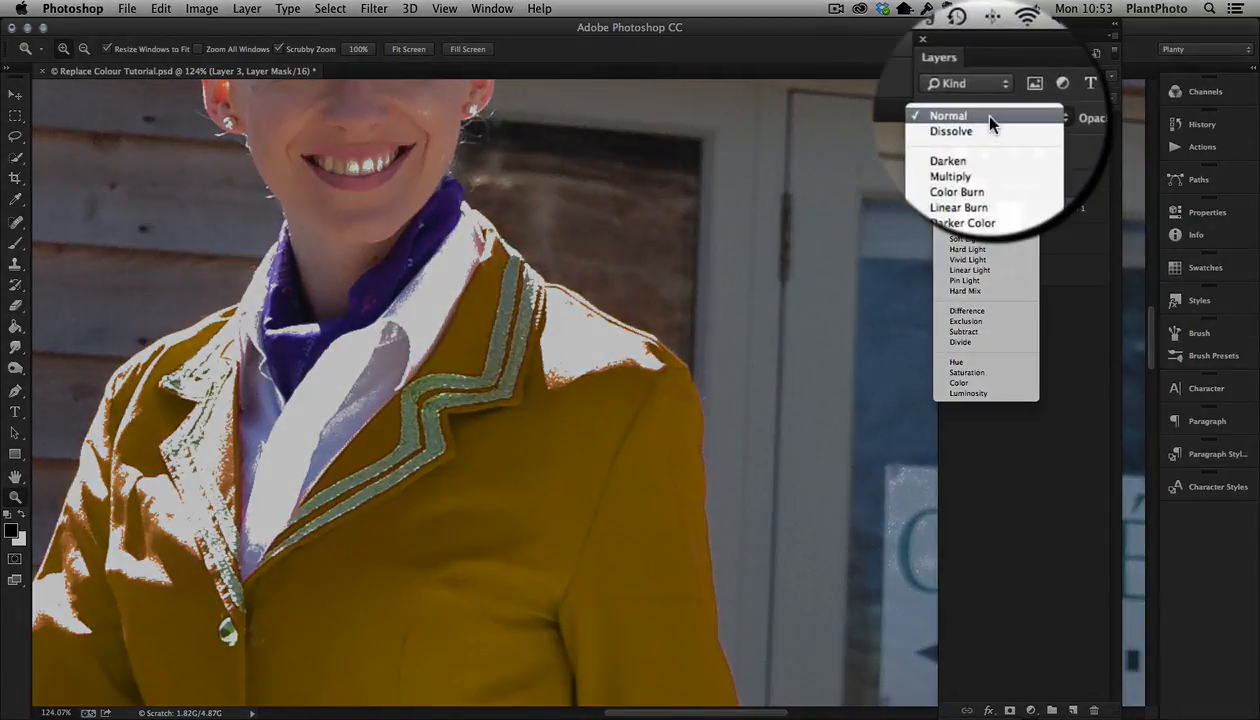
pyautogui.click(960, 236)
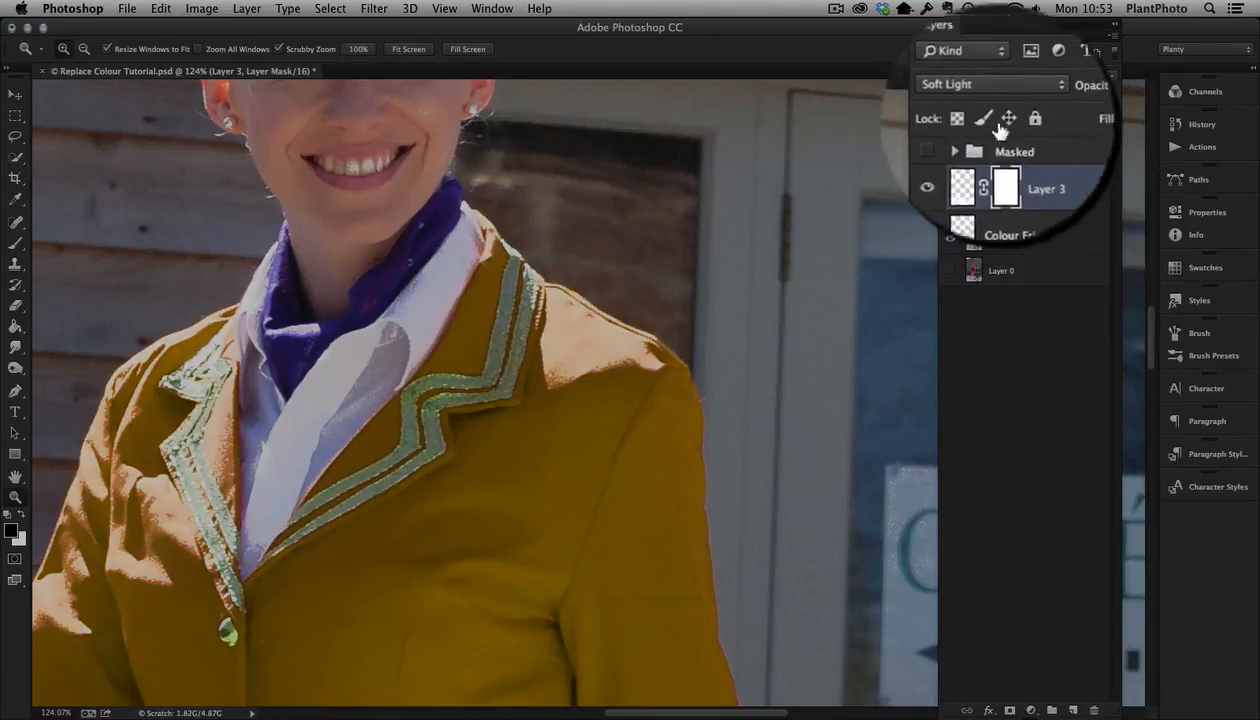
pyautogui.click(993, 79)
pyautogui.moveTo(1004, 32)
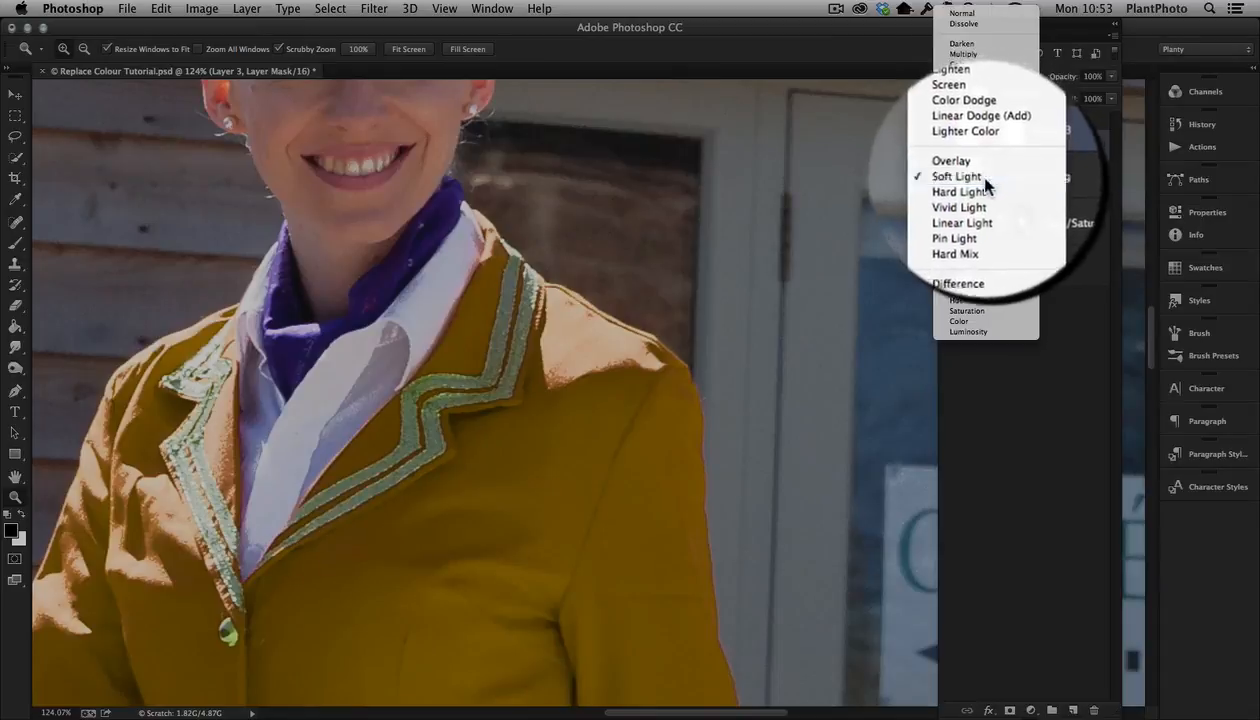
pyautogui.click(985, 181)
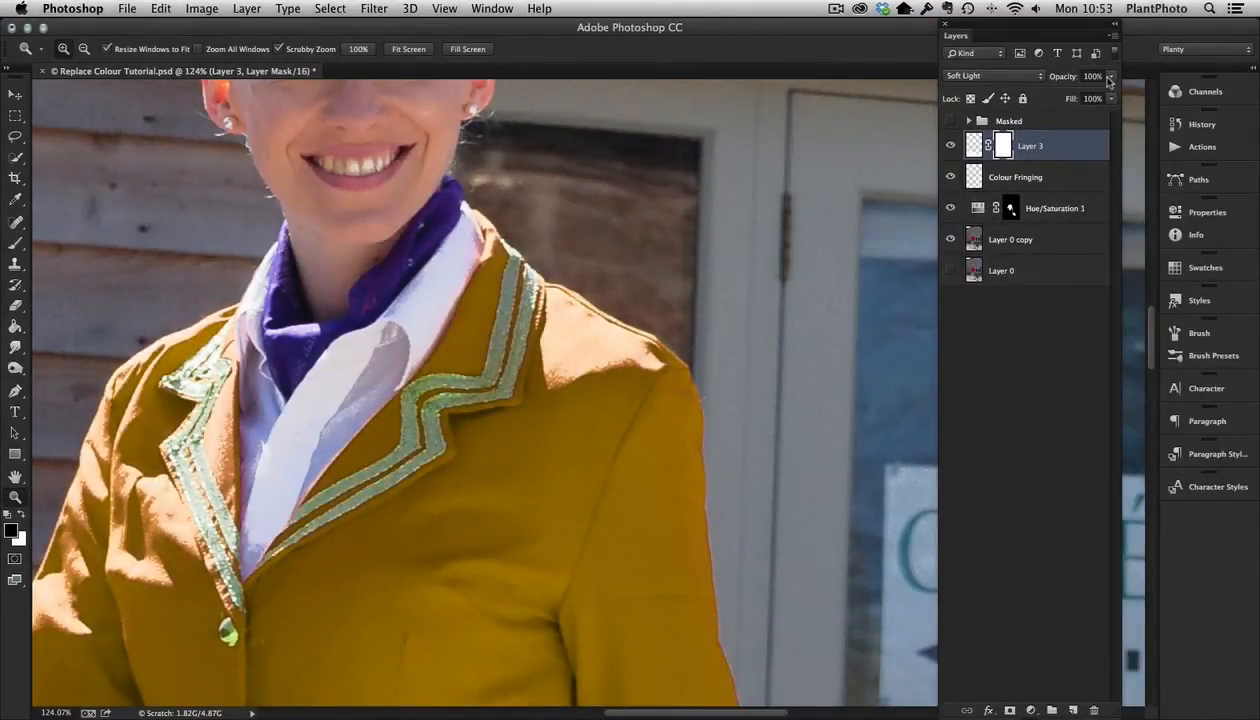
pyautogui.click(1112, 77)
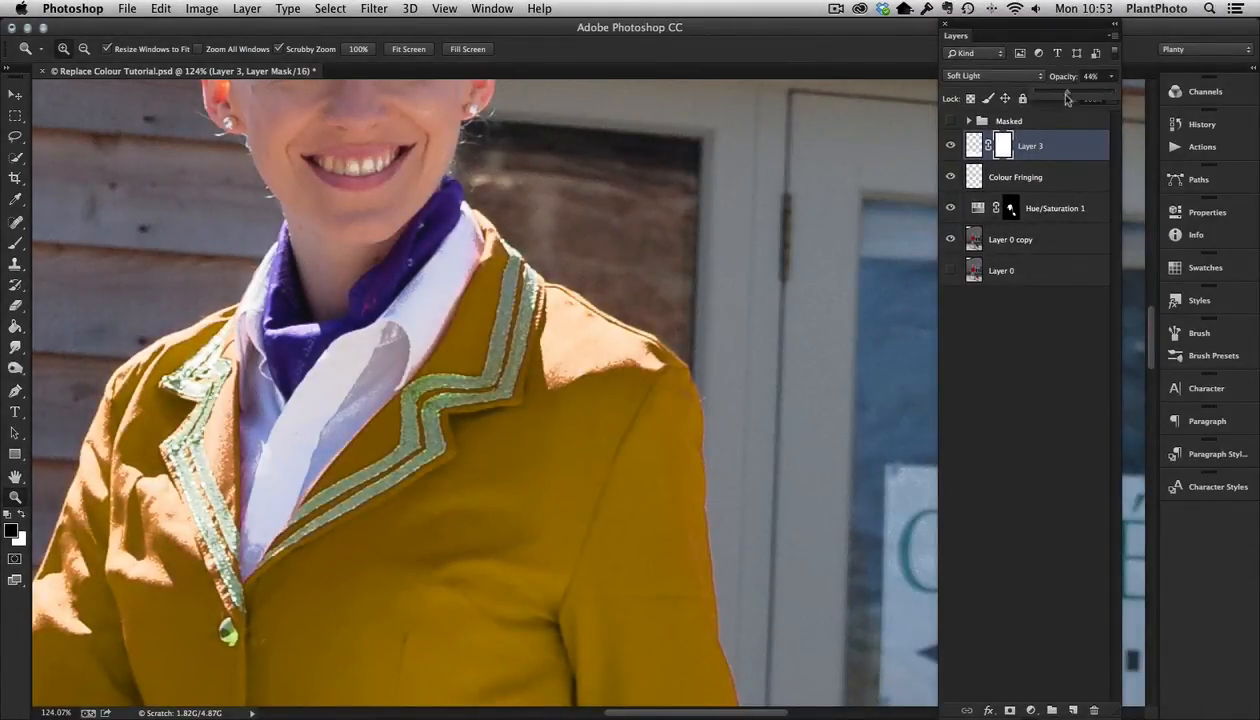
pyautogui.moveTo(1046, 99); pyautogui.dragTo(1045, 99)
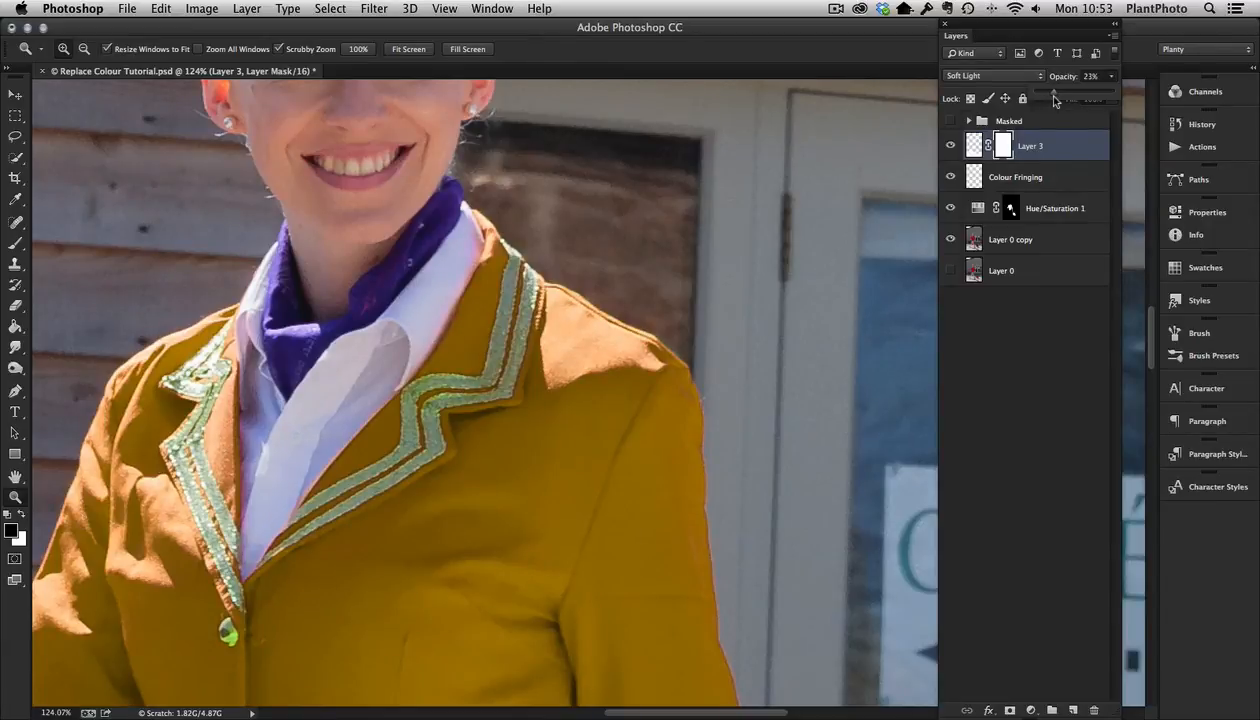
# - Compare the highlights on the jacket's shoulders and lapels with Layer 3 hidden and shown
pyautogui.click(951, 147)
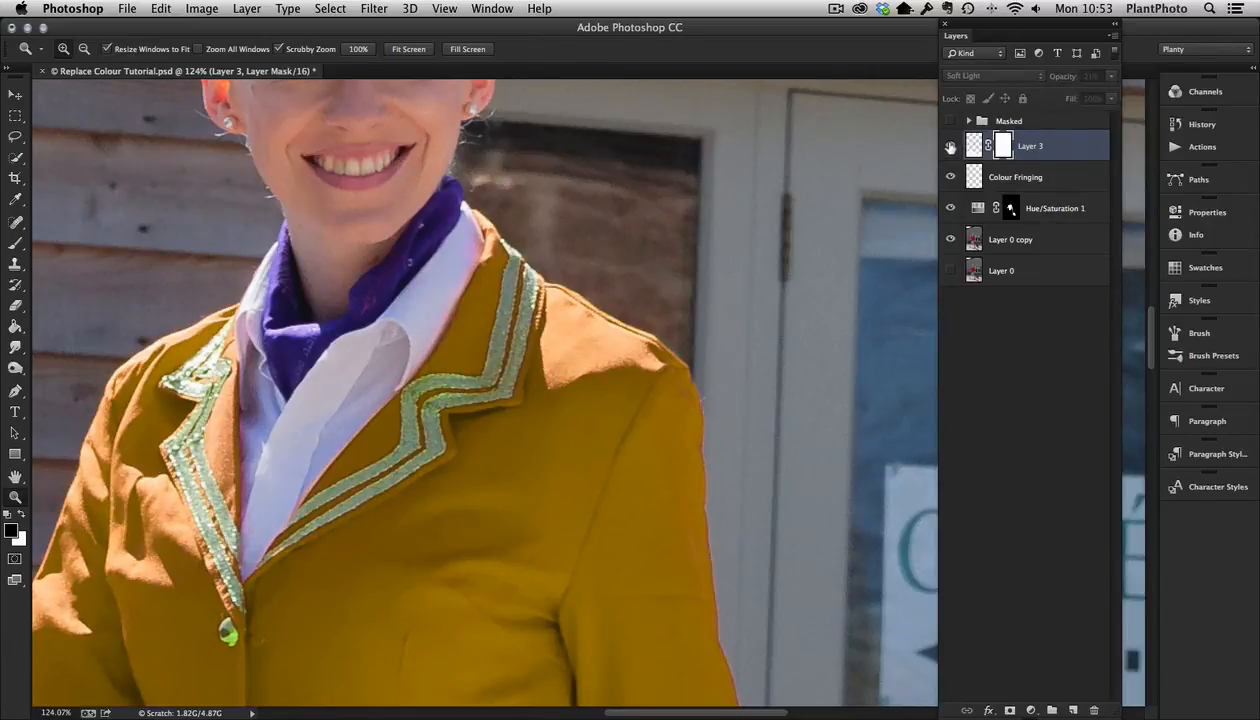
pyautogui.click(950, 147)
pyautogui.click(950, 147)
pyautogui.click(950, 147)
pyautogui.click(949, 147)
pyautogui.click(949, 147)
pyautogui.click(949, 147)
pyautogui.click(949, 147)
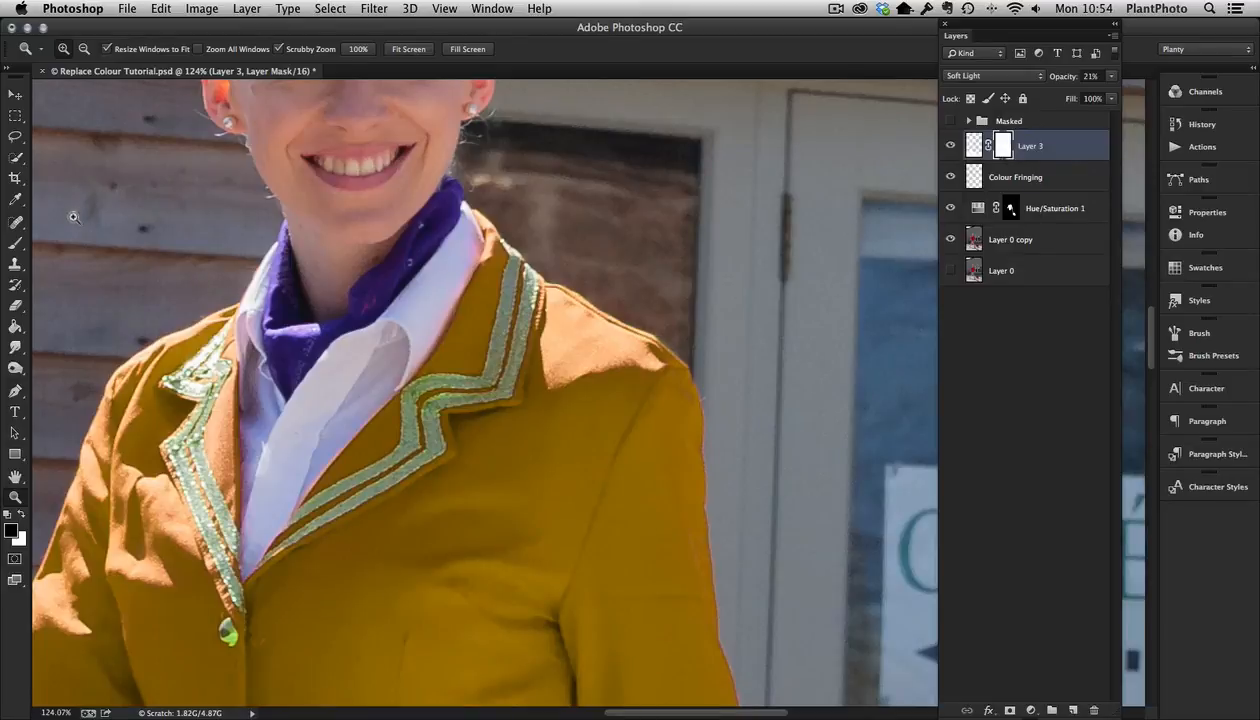
# - Examine the sleeves and then the whole uniform, comparing the overall look with and without Layer 3
pyautogui.click(20, 244)
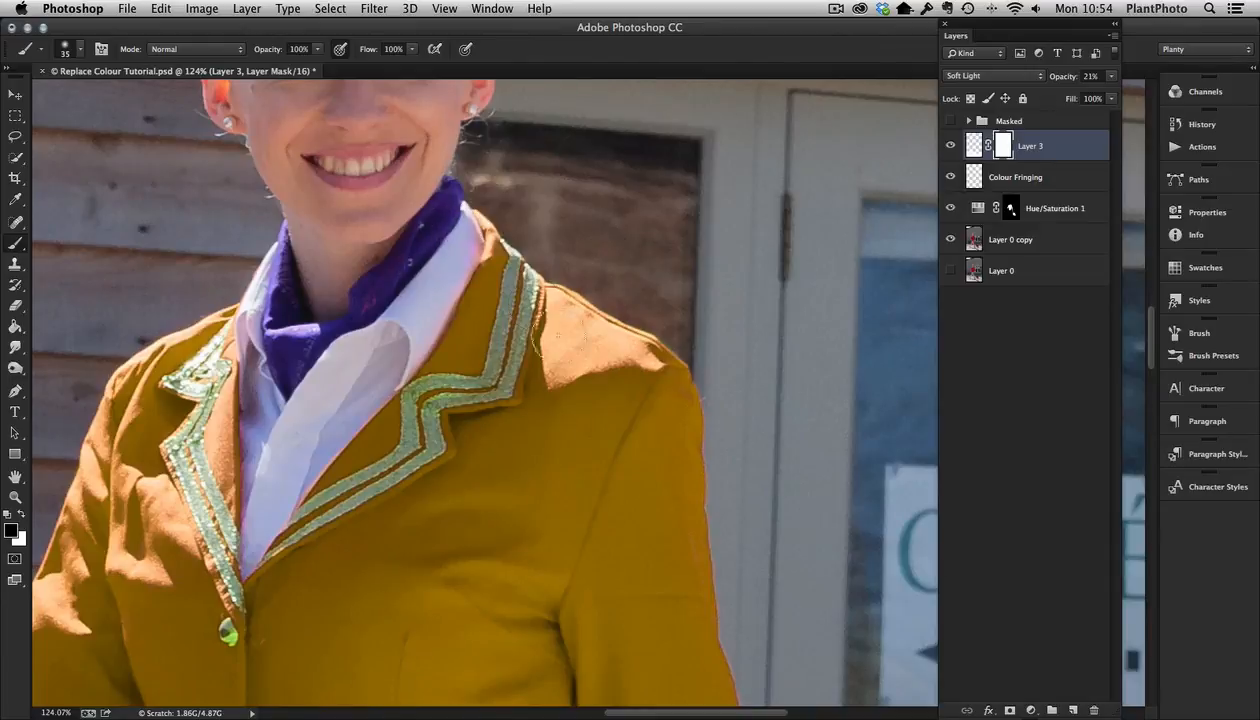
pyautogui.scroll(-10, 310, 474)
pyautogui.hscroll(-3, 310, 474)
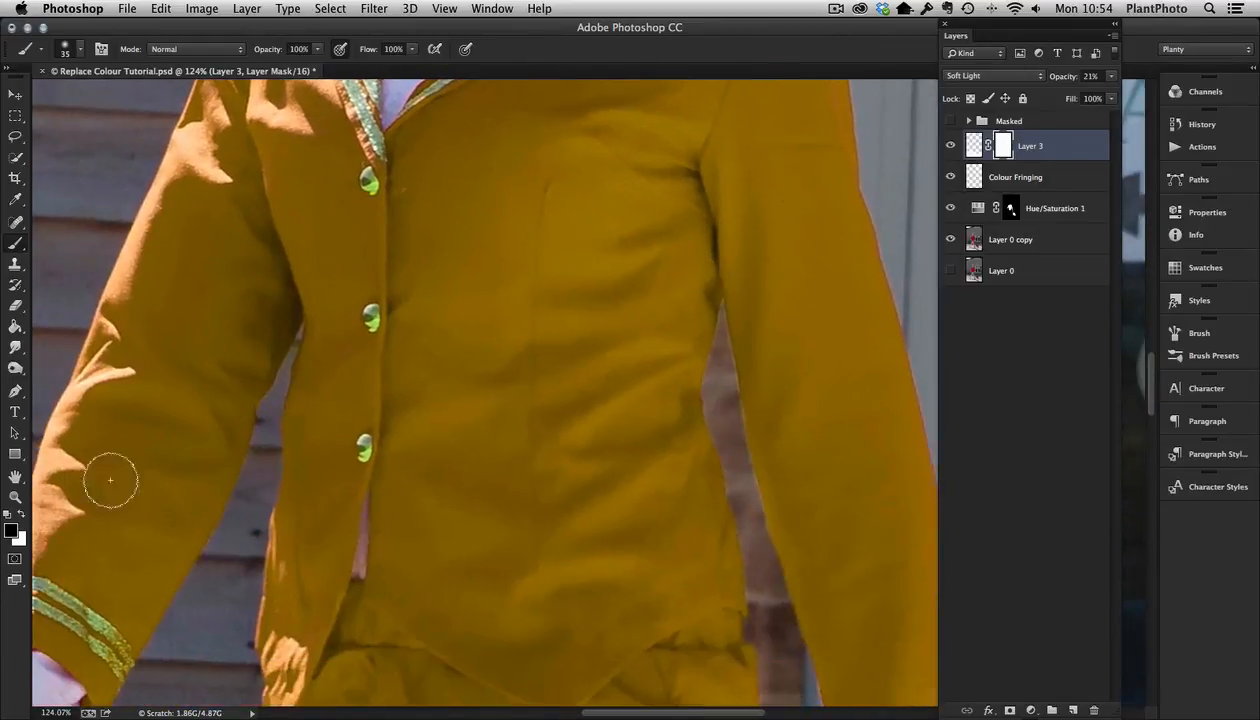
pyautogui.press('z')
pyautogui.moveTo(463, 446); pyautogui.dragTo(376, 436)
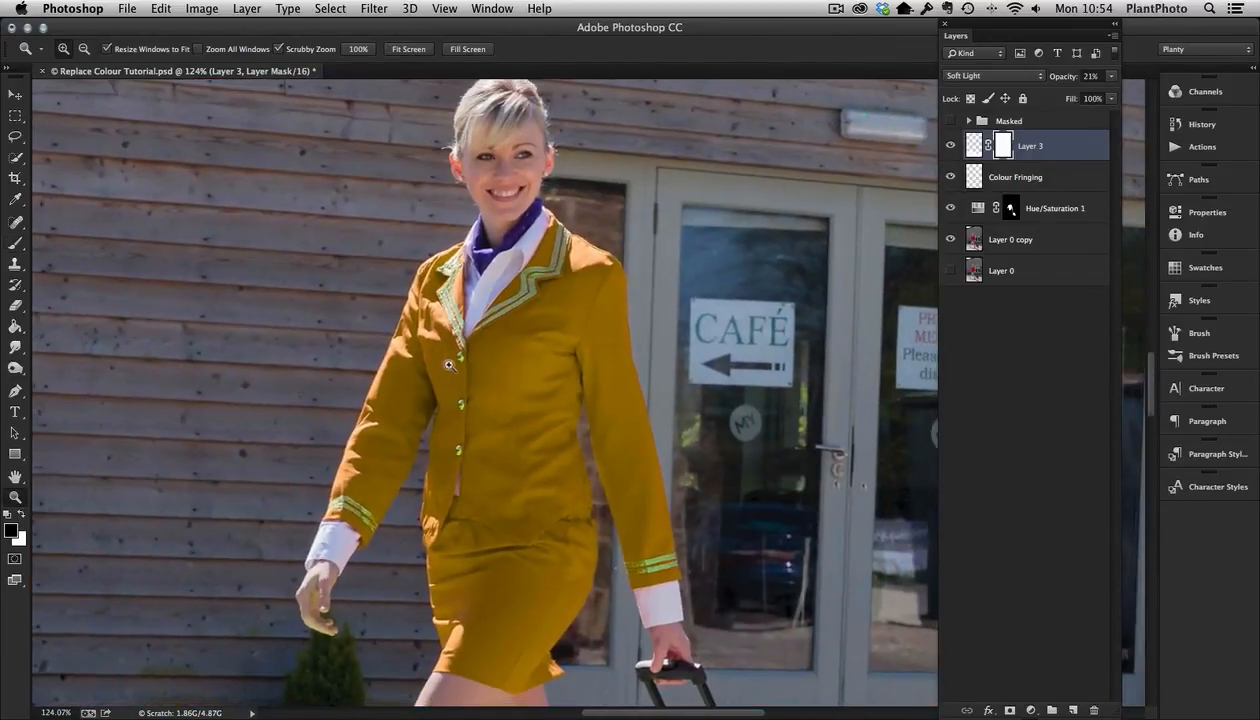
pyautogui.click(951, 149)
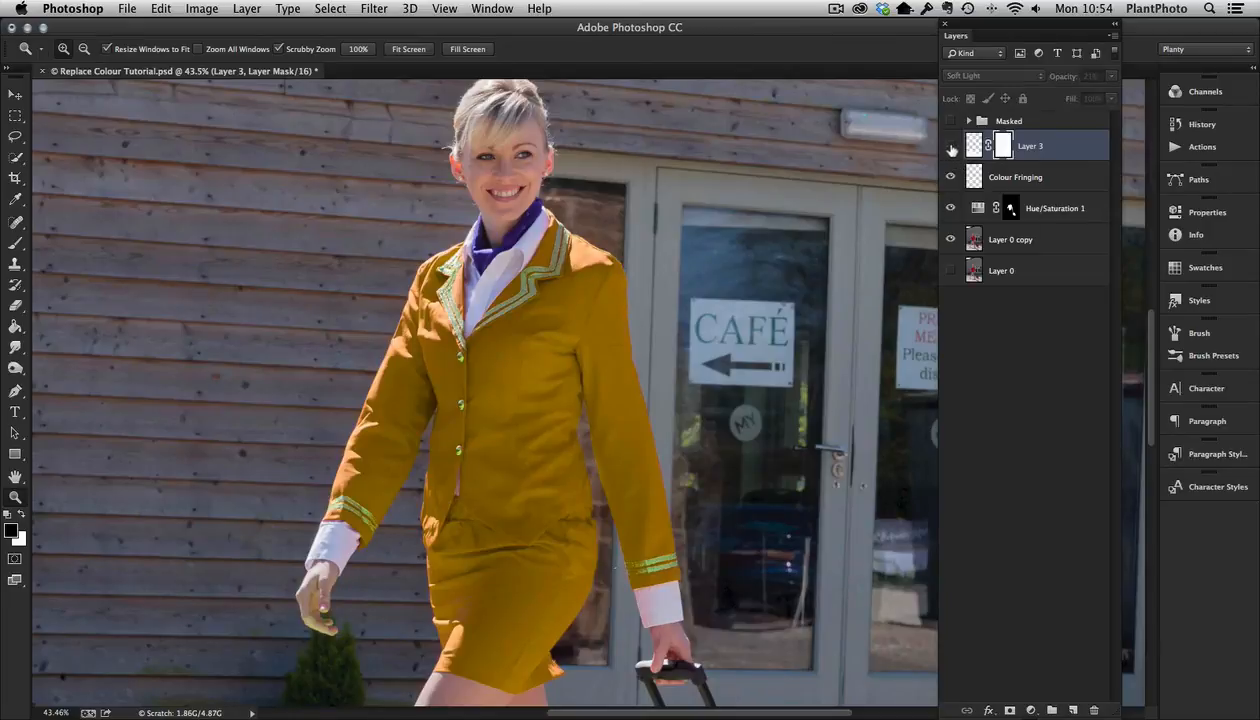
pyautogui.click(951, 149)
pyautogui.click(951, 149)
pyautogui.click(951, 149)
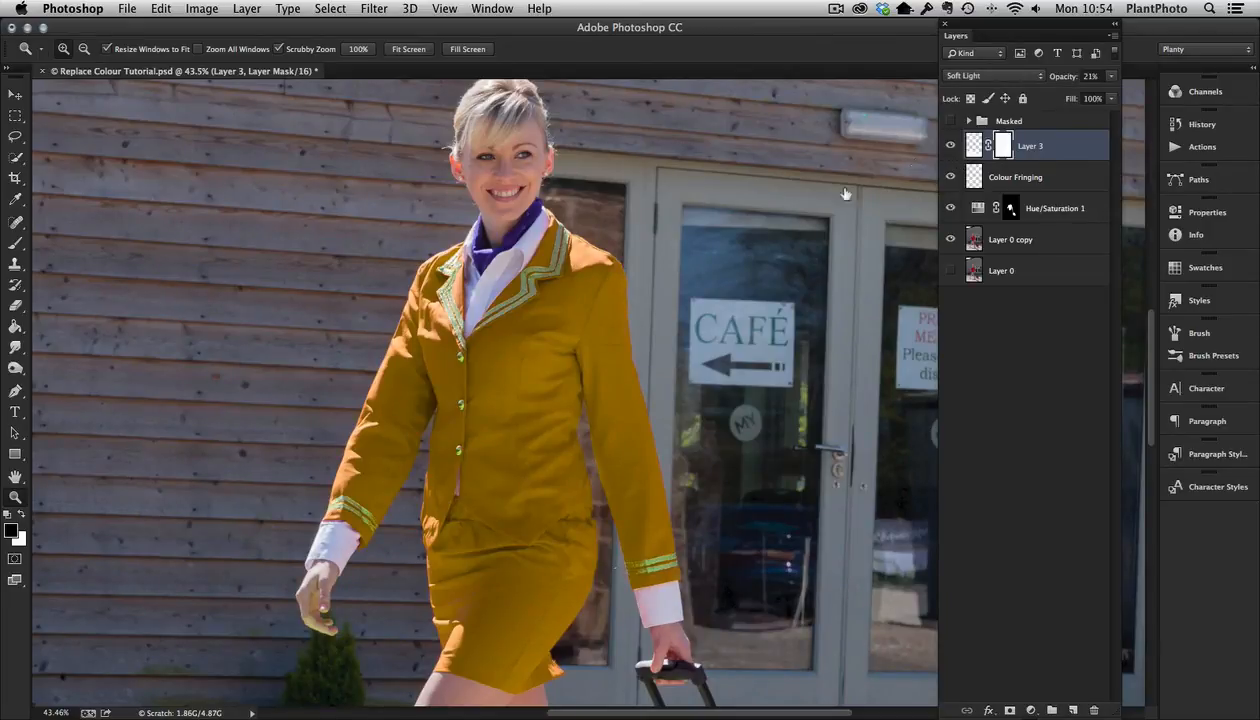
# - Inspect the jacket and sleeve highlights more closely by repeatedly toggling Layer 3's visibility
pyautogui.moveTo(432, 379); pyautogui.dragTo(674, 280)
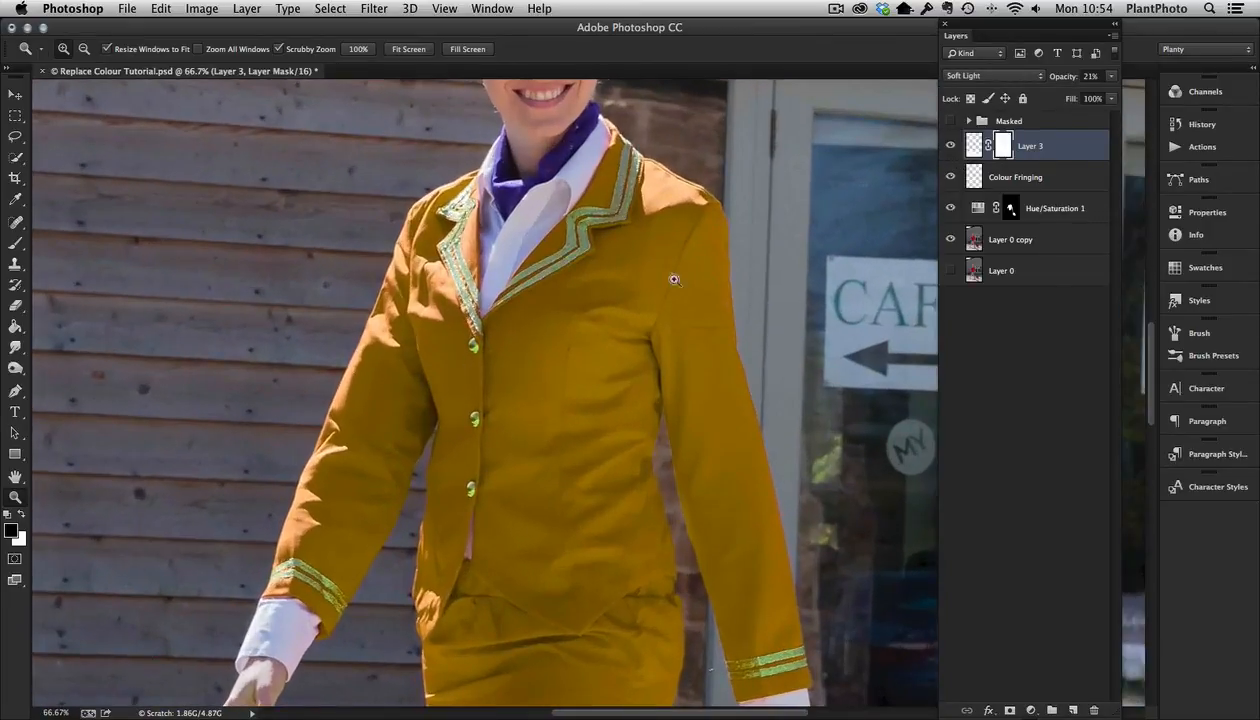
pyautogui.click(951, 149)
pyautogui.click(951, 149)
pyautogui.click(951, 149)
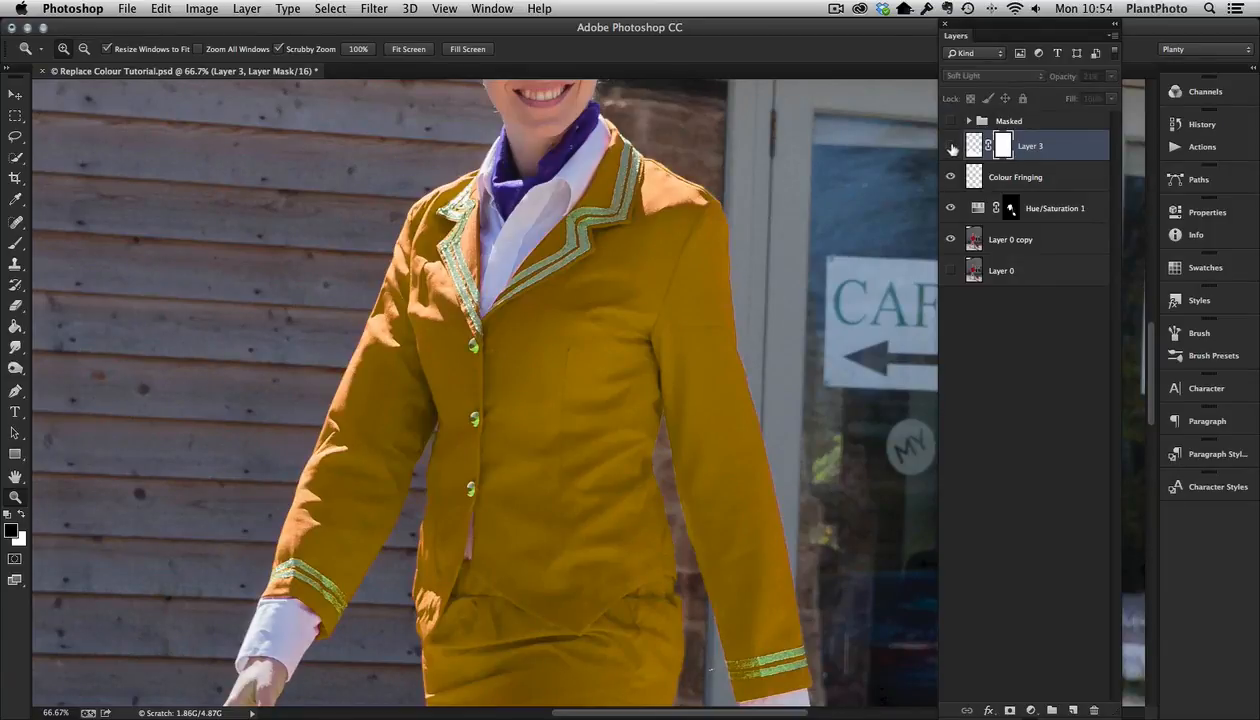
pyautogui.click(951, 149)
pyautogui.click(951, 148)
pyautogui.click(951, 148)
pyautogui.click(952, 148)
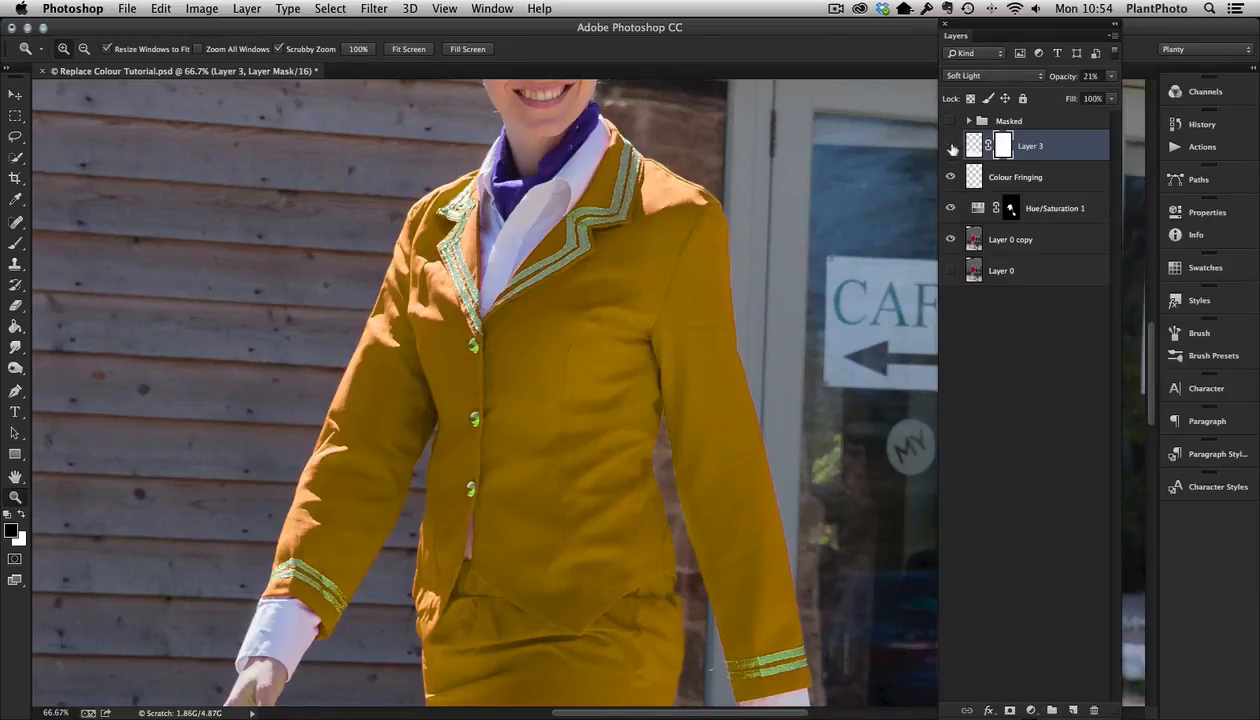
pyautogui.click(951, 147)
pyautogui.click(951, 147)
pyautogui.click(951, 147)
pyautogui.click(951, 147)
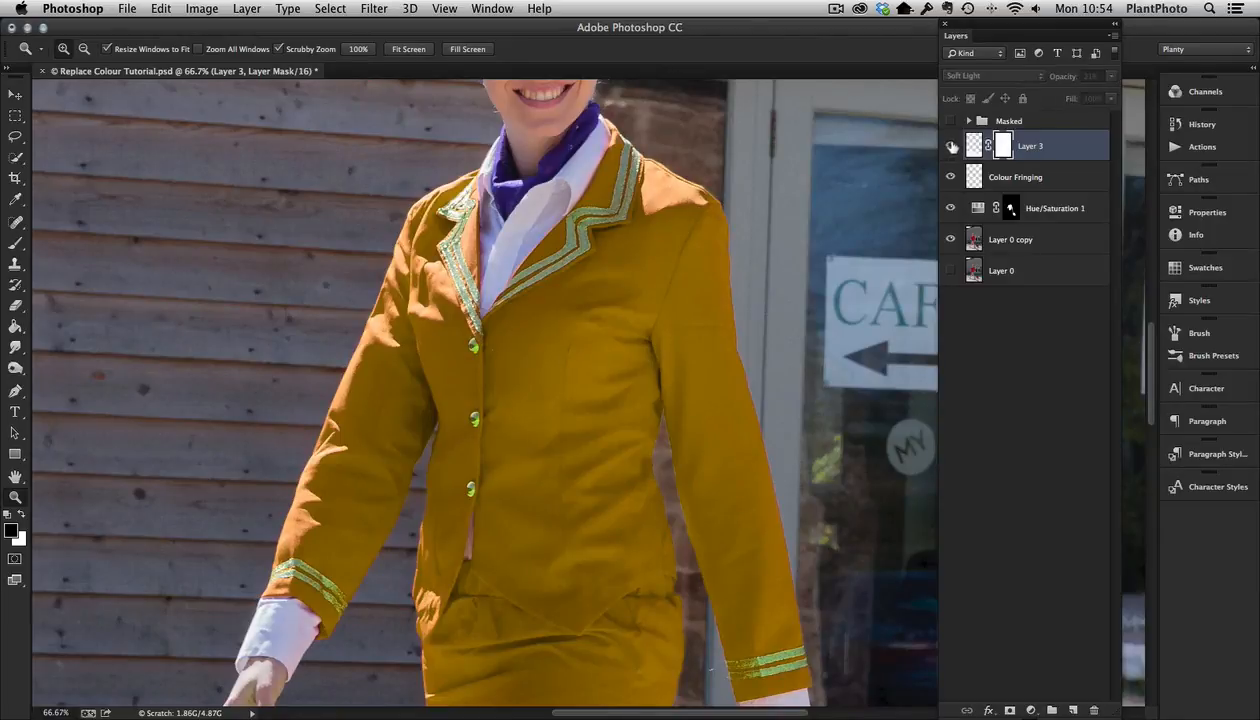
pyautogui.click(951, 147)
pyautogui.click(951, 147)
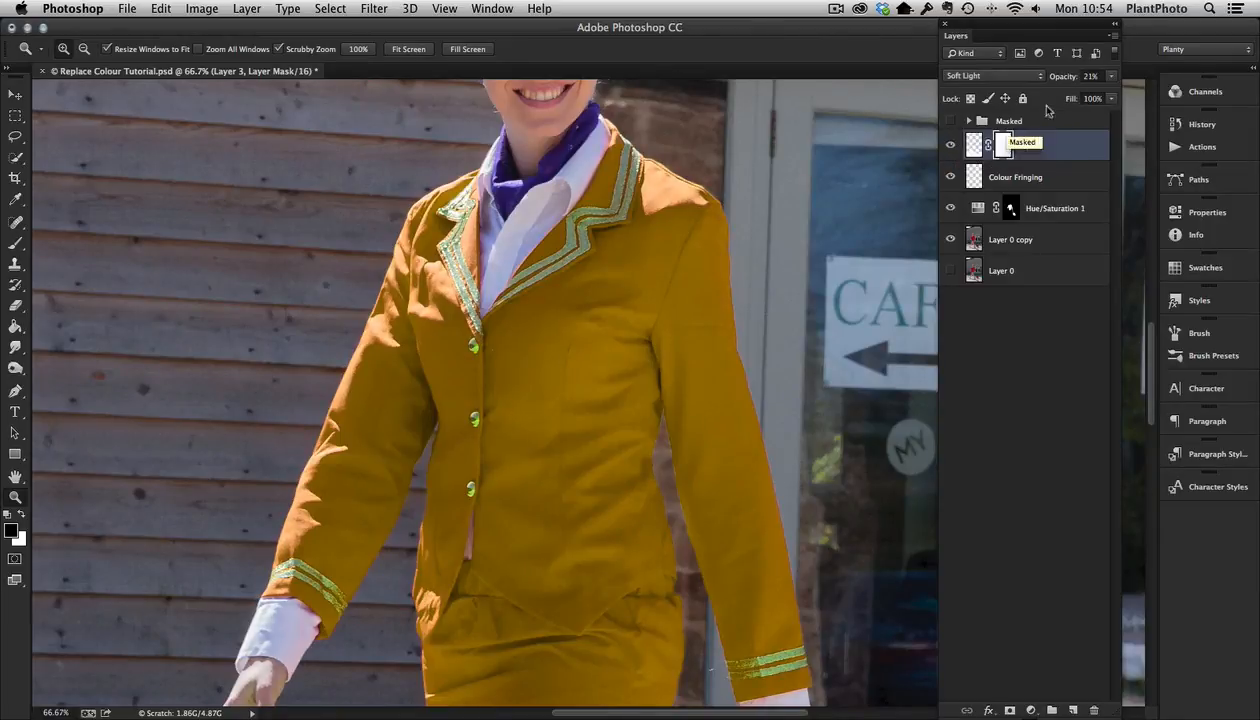
# - Try a Layer 3 opacity of 42% and compare the jacket with the layer hidden and shown
pyautogui.click(1111, 78)
pyautogui.moveTo(1055, 96); pyautogui.dragTo(1067, 97)
pyautogui.click(951, 147)
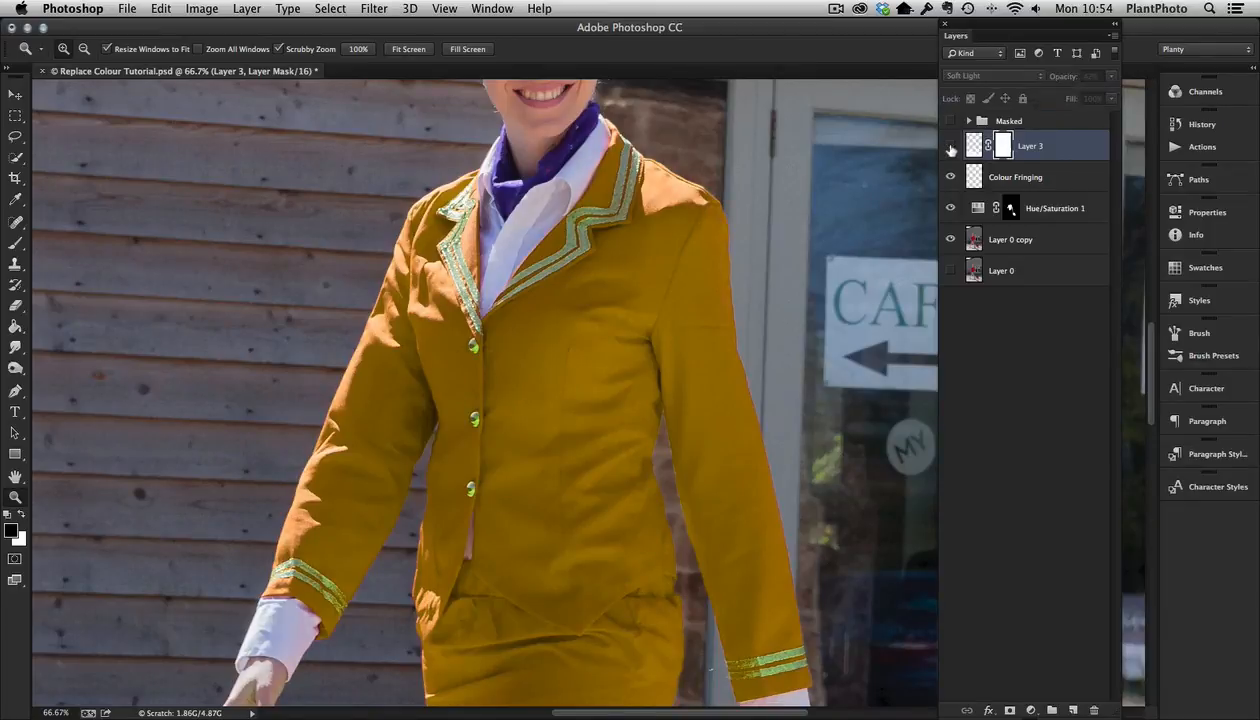
pyautogui.click(950, 147)
pyautogui.click(950, 147)
pyautogui.click(950, 147)
# - Lower Layer 3's opacity to 18% and check the highlights by hiding and showing the layer
pyautogui.click(1113, 79)
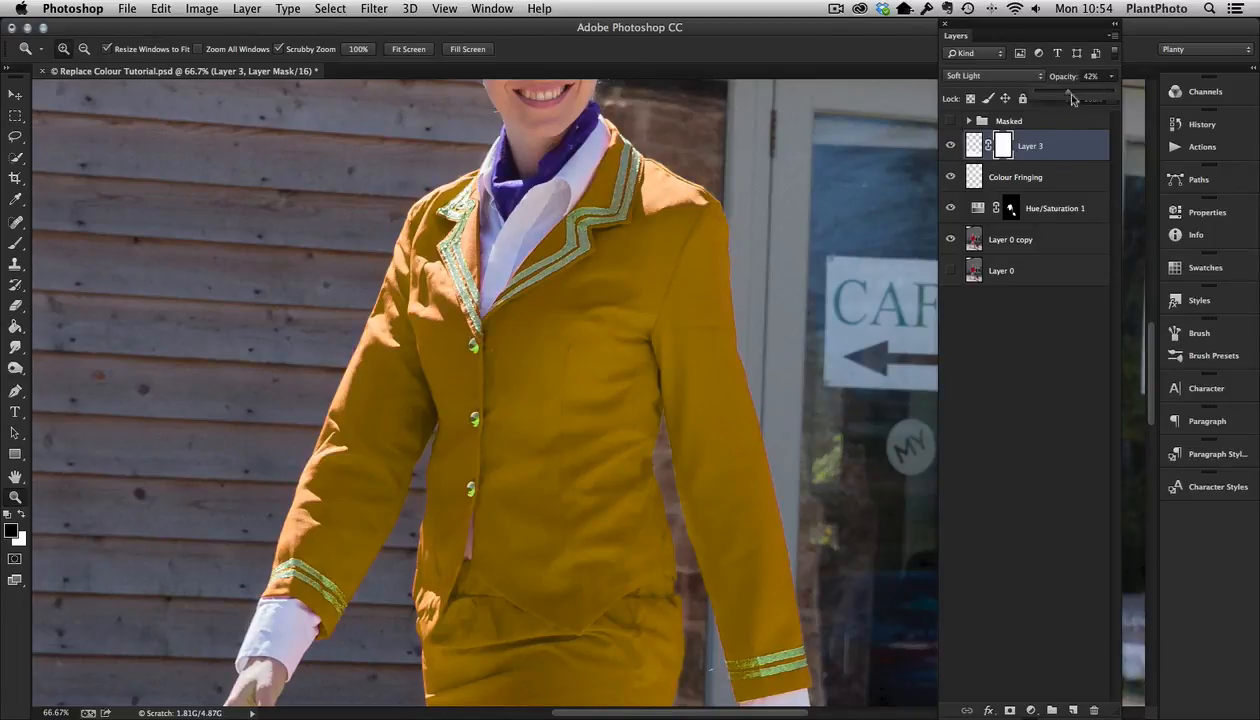
pyautogui.moveTo(1060, 98); pyautogui.dragTo(1051, 98)
pyautogui.click(951, 147)
pyautogui.click(951, 147)
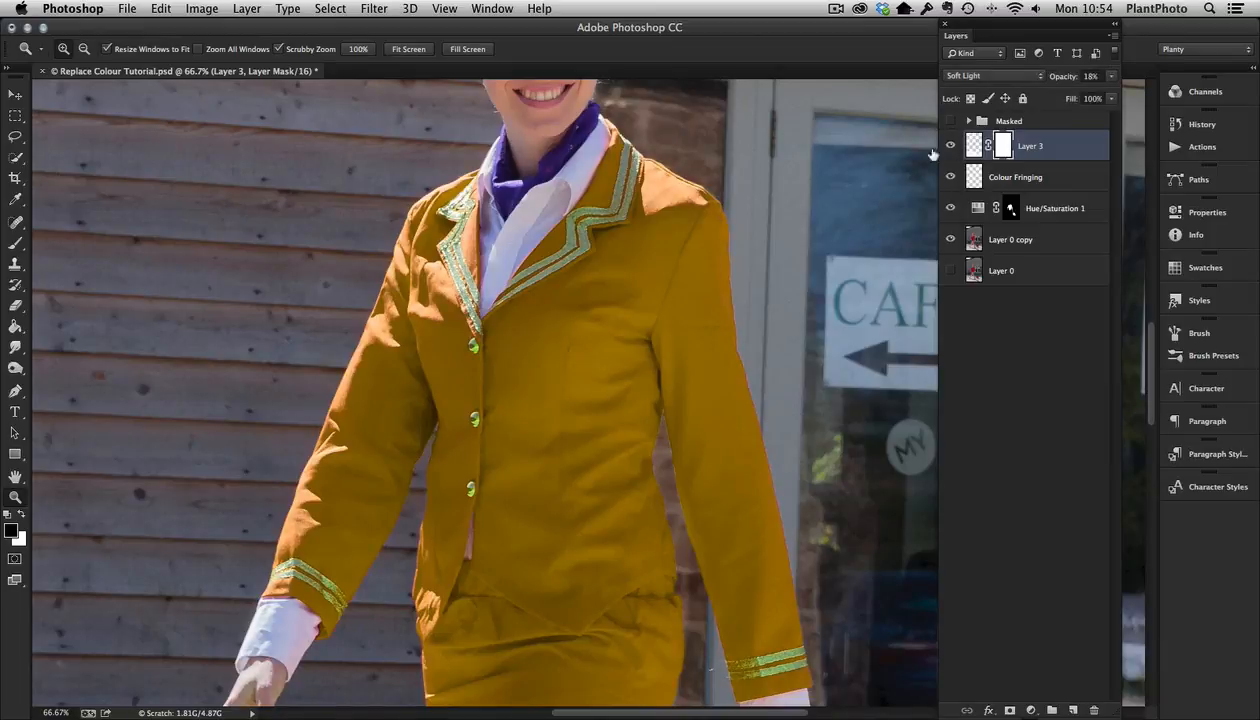